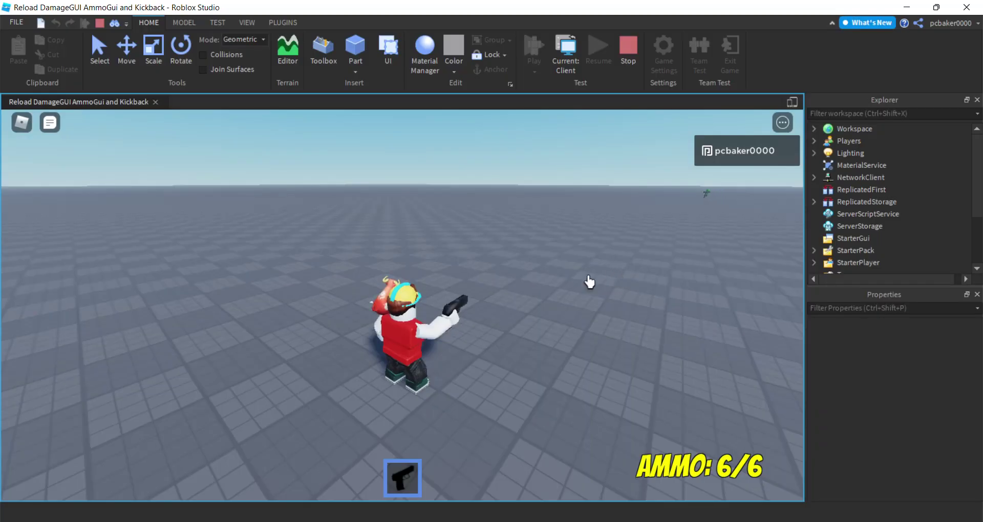
Play-test the pistol by firing two shots at the distant target, reloading it, and running the character around.
{"action": "right_click_drag", "start_coordinate": [552, 302], "coordinate": [552, 302]}
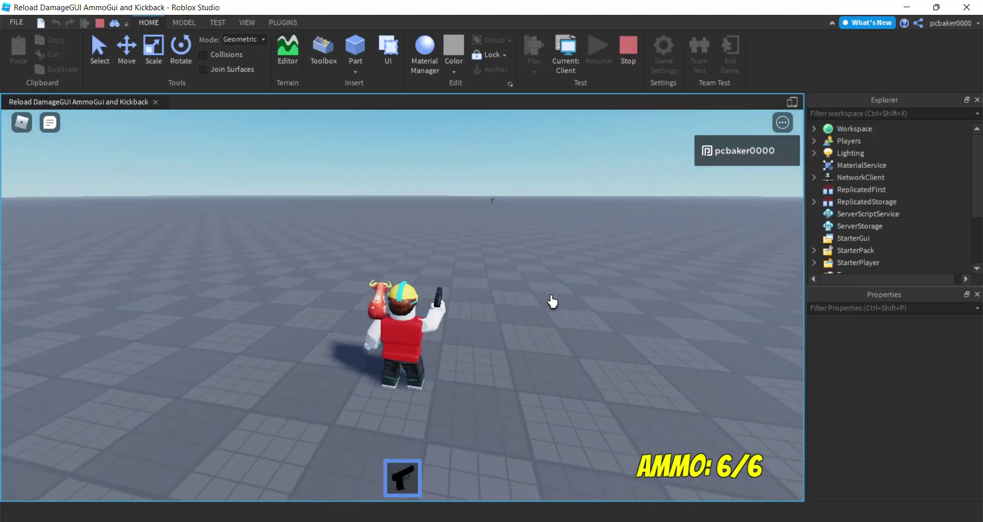
{"action": "left_click", "coordinate": [493, 207]}
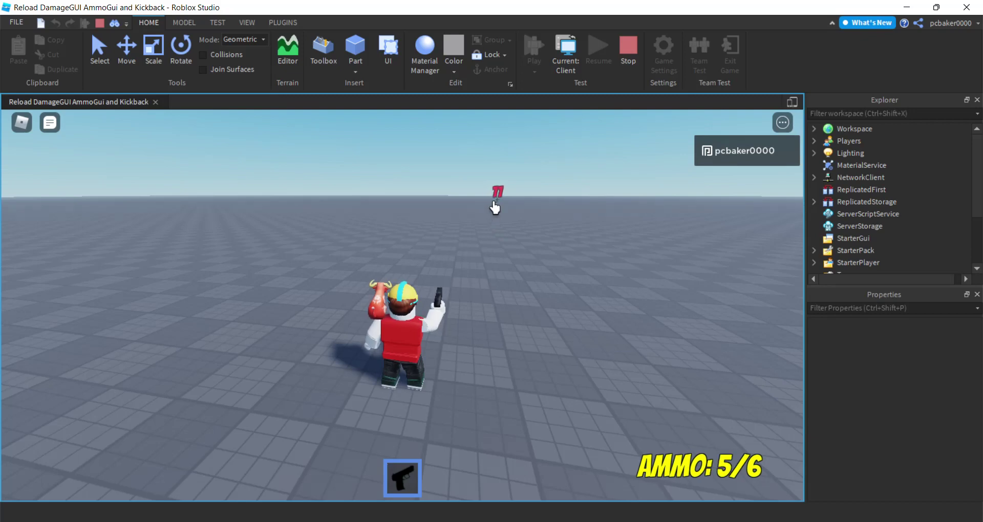
{"action": "left_click", "coordinate": [502, 209]}
{"action": "right_click_drag", "start_coordinate": [612, 303], "coordinate": [612, 302]}
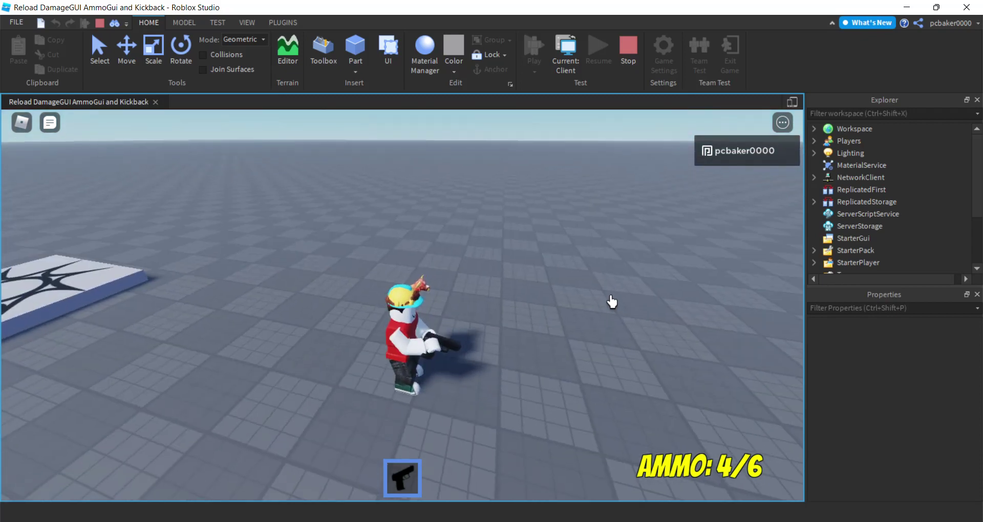
{"action": "key", "text": "r"}
{"action": "right_click_drag", "start_coordinate": [476, 362], "coordinate": [476, 362]}
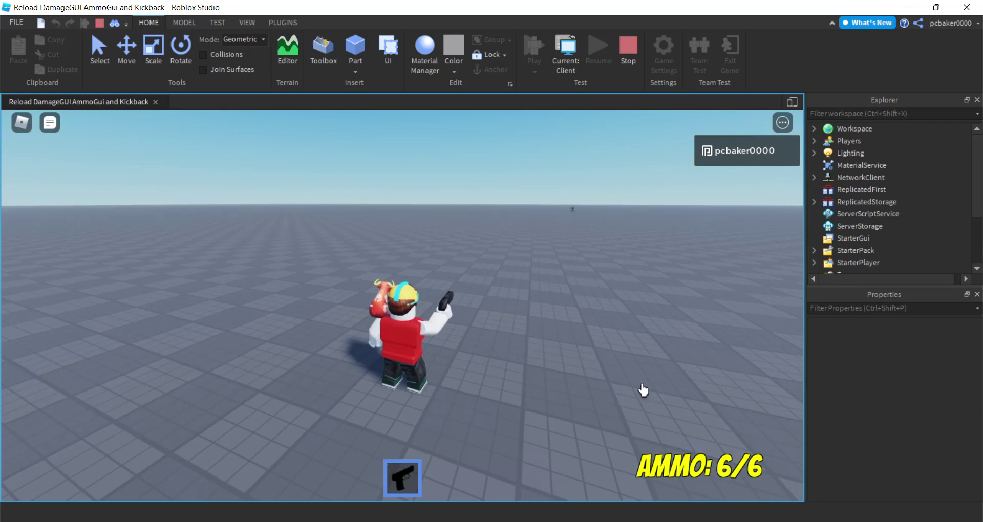
{"action": "key", "text": "s"}
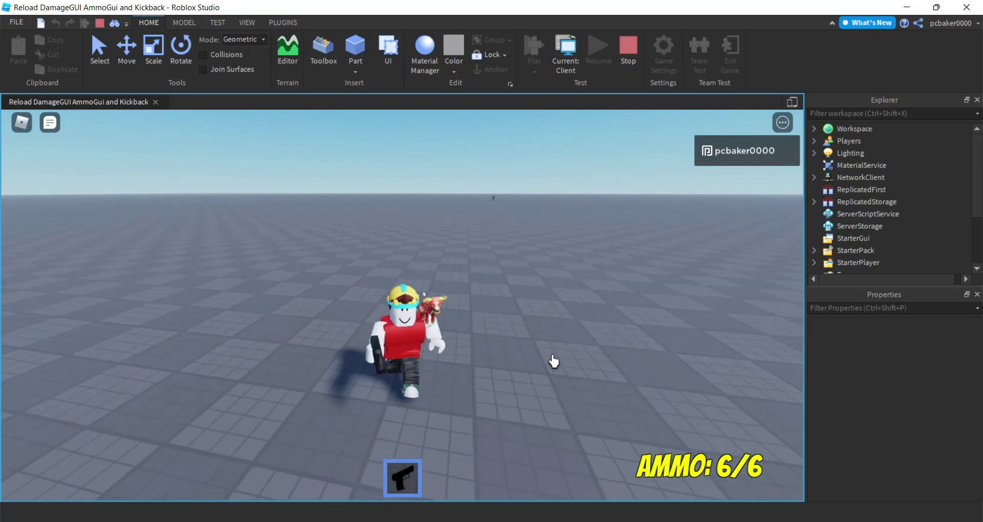
{"action": "key", "text": "s"}
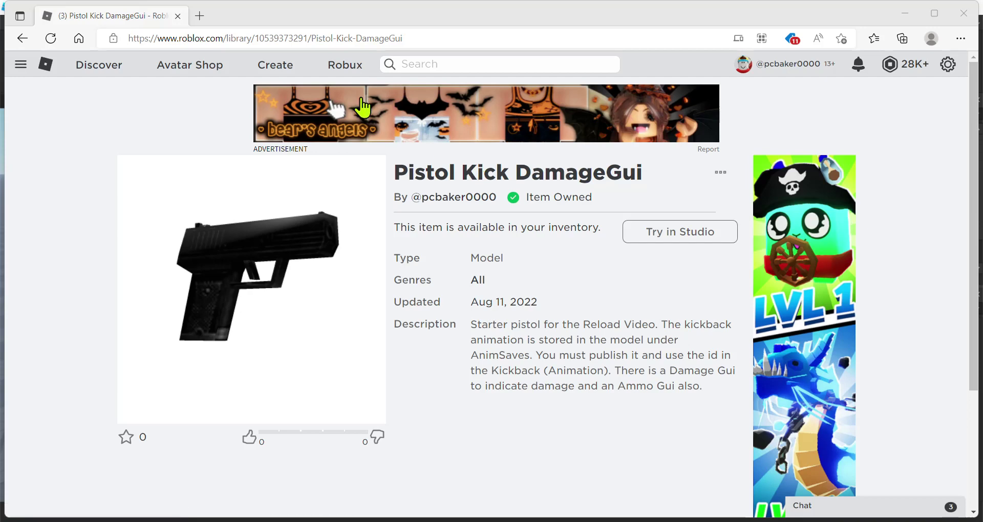
Select the web address of the Pistol Kick DamageGui model page and switch to the Baseplate place in Roblox Studio.
{"action": "left_click", "coordinate": [436, 32]}
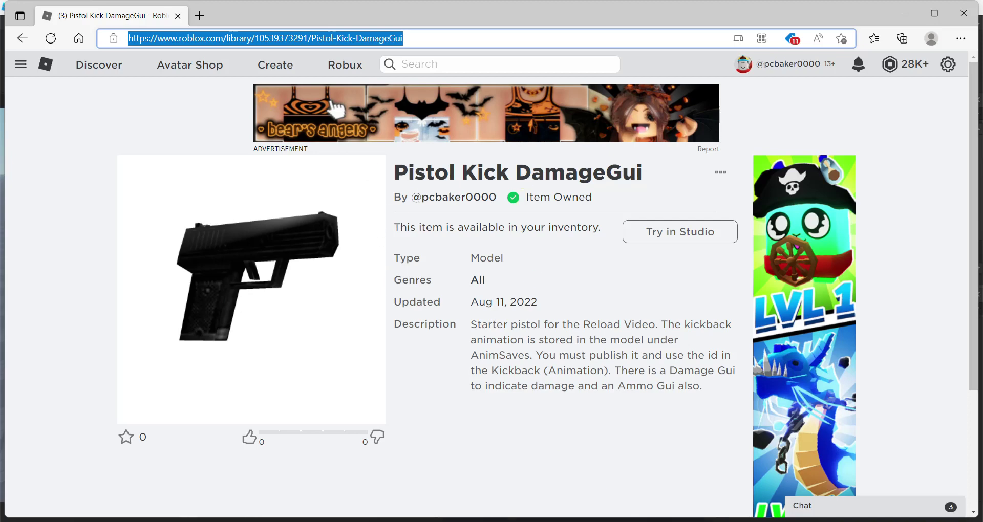
{"action": "mouse_move", "coordinate": [510, 517]}
{"action": "left_click", "coordinate": [493, 483]}
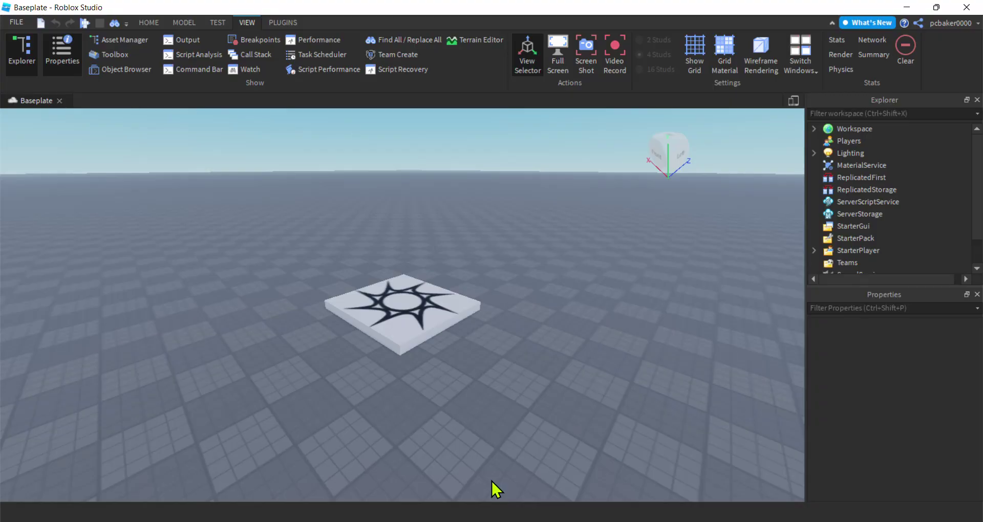
Insert the Pistol Kick DamageGui model from the My Models inventory beside the spawn location, accepting the script notice and closing the Toolbox.
{"action": "left_click", "coordinate": [148, 23]}
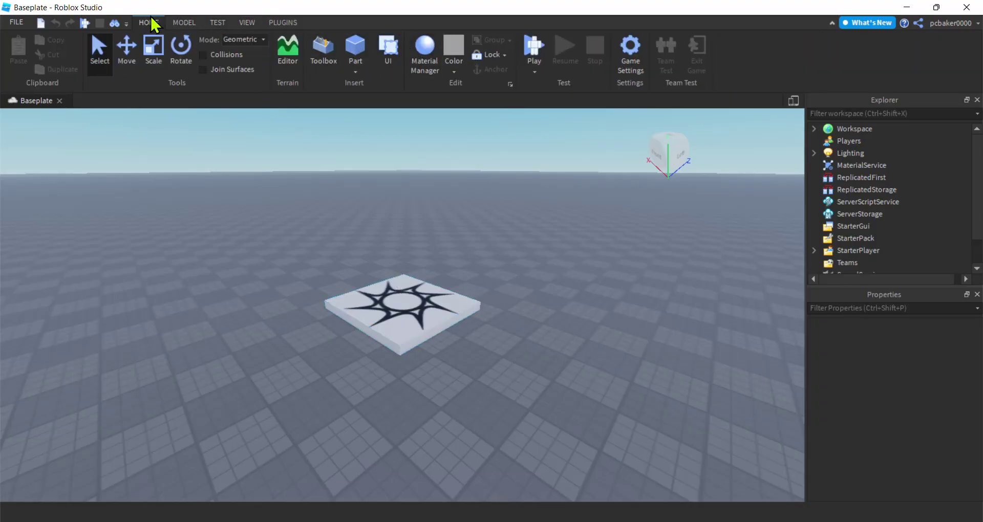
{"action": "left_click", "coordinate": [332, 57]}
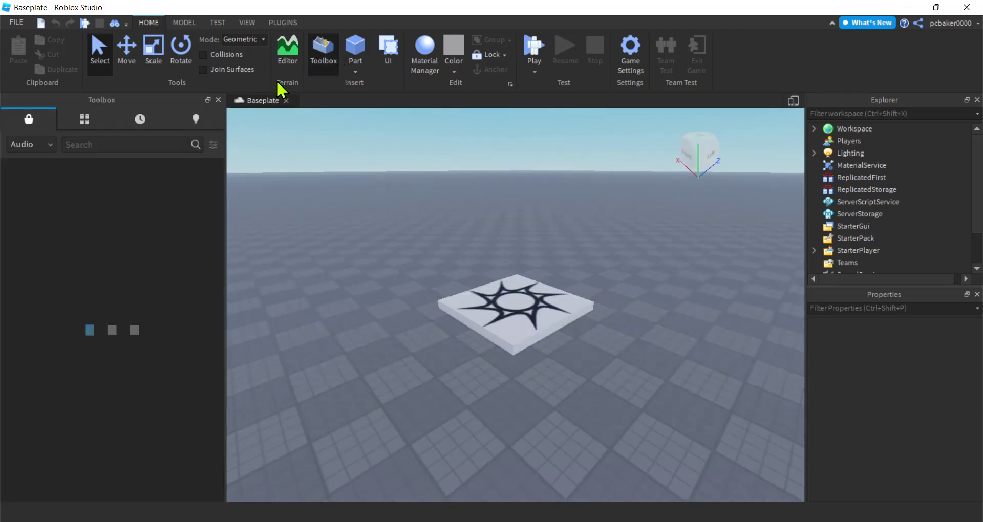
{"action": "left_click", "coordinate": [84, 119]}
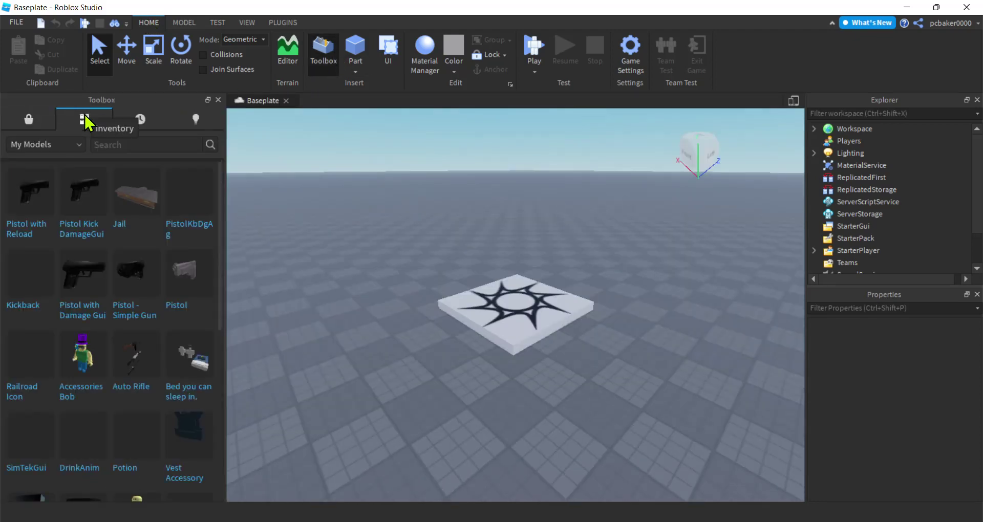
{"action": "mouse_move", "coordinate": [82, 211]}
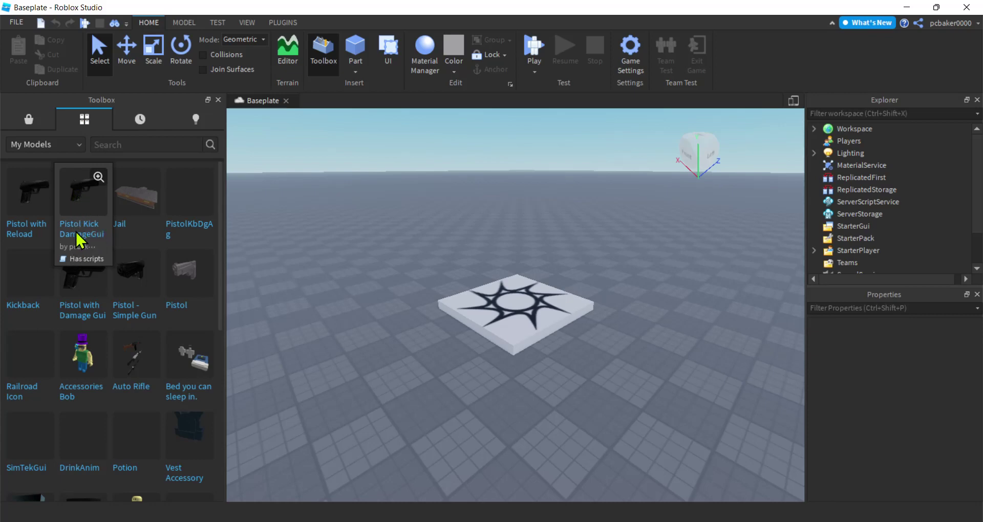
{"action": "left_click_drag", "start_coordinate": [83, 187], "coordinate": [407, 293]}
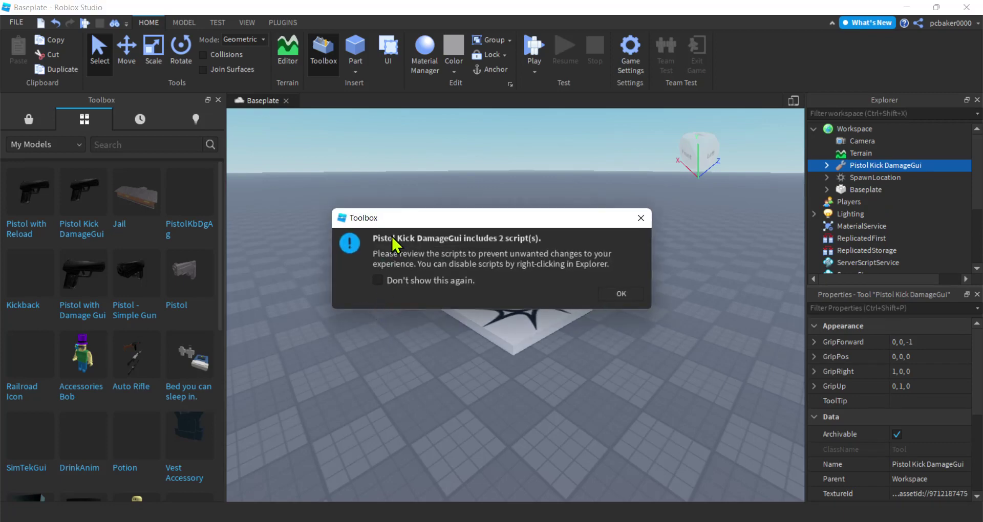
{"action": "left_click", "coordinate": [621, 293]}
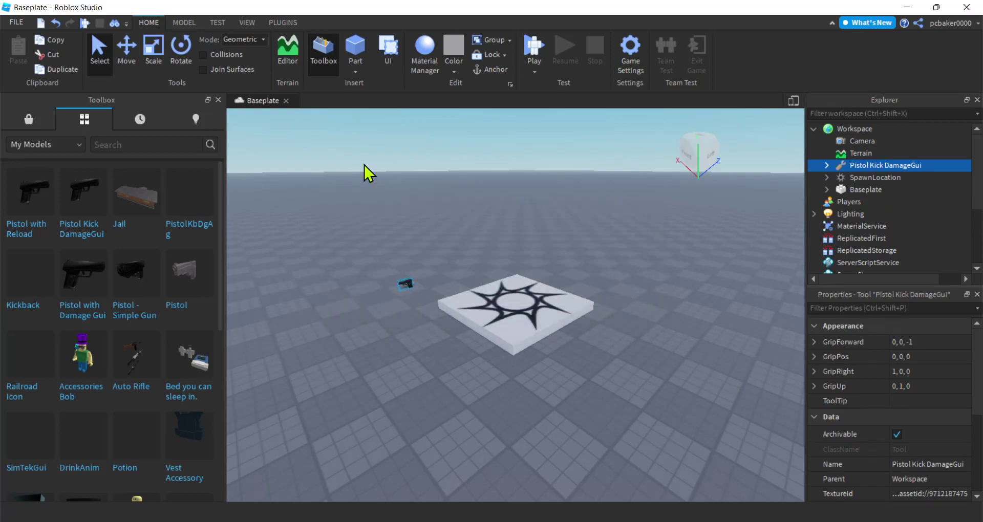
{"action": "left_click", "coordinate": [218, 99]}
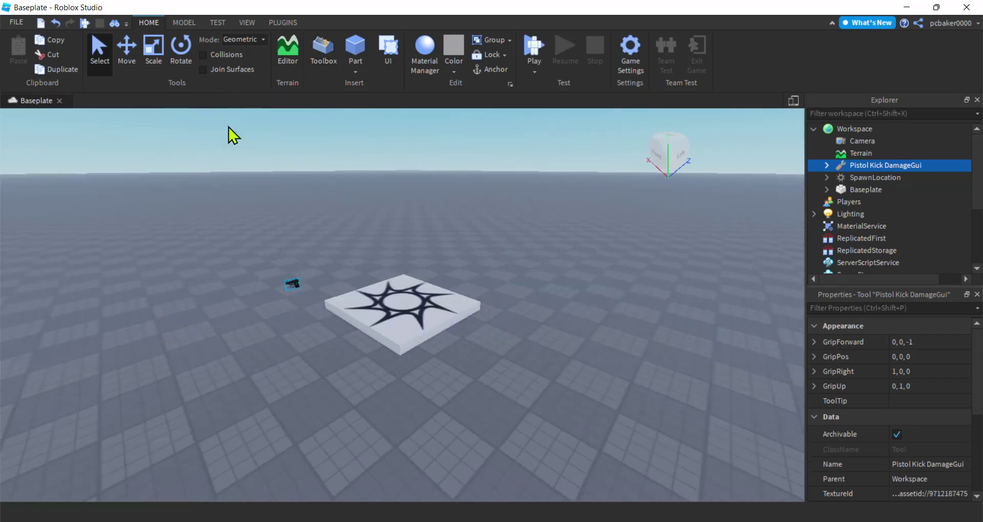
Examine the inserted pistol up close and the objects contained in the Pistol Kick DamageGui tool.
{"action": "right_click_drag", "start_coordinate": [466, 277], "coordinate": [466, 278]}
{"action": "scroll", "coordinate": [388, 290], "scroll_direction": "up", "scroll_amount": 3}
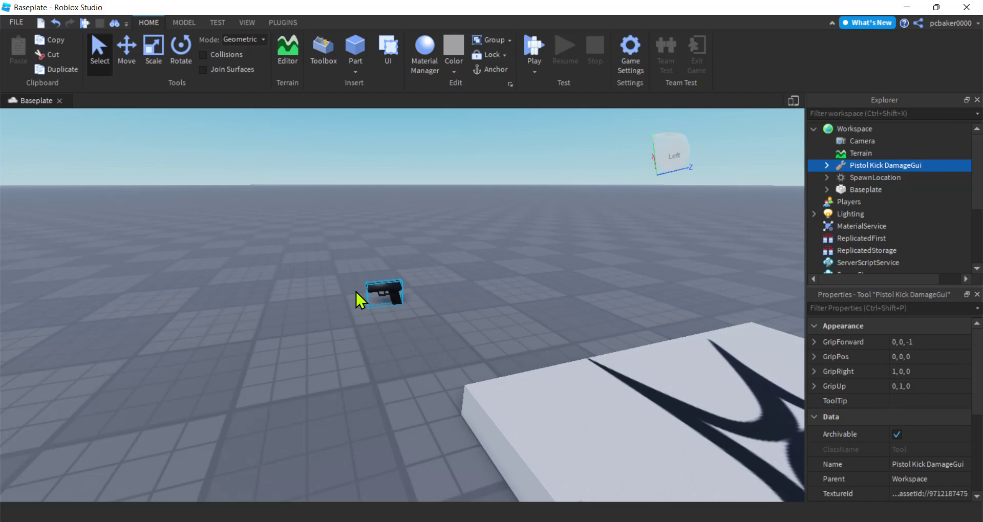
{"action": "left_click", "coordinate": [827, 165]}
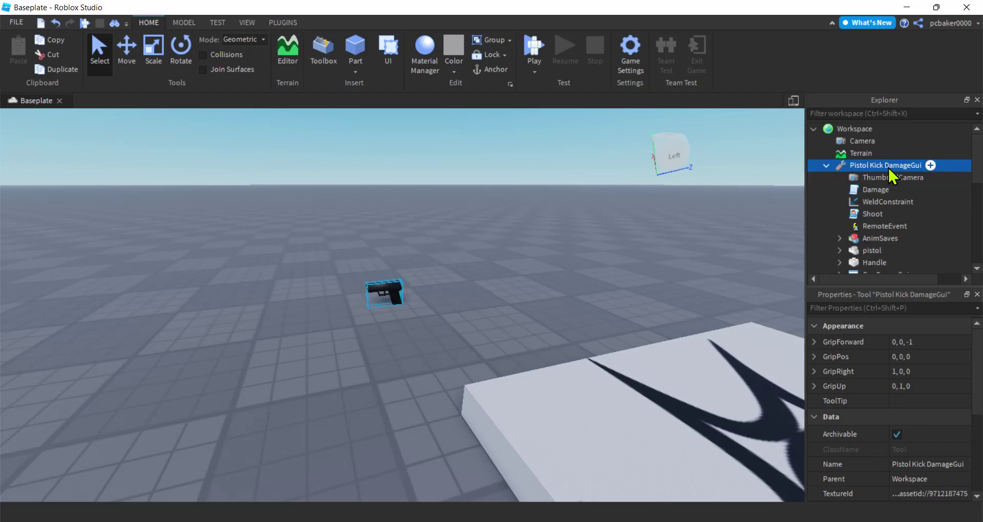
{"action": "scroll", "coordinate": [891, 174], "scroll_direction": "down", "scroll_amount": 1}
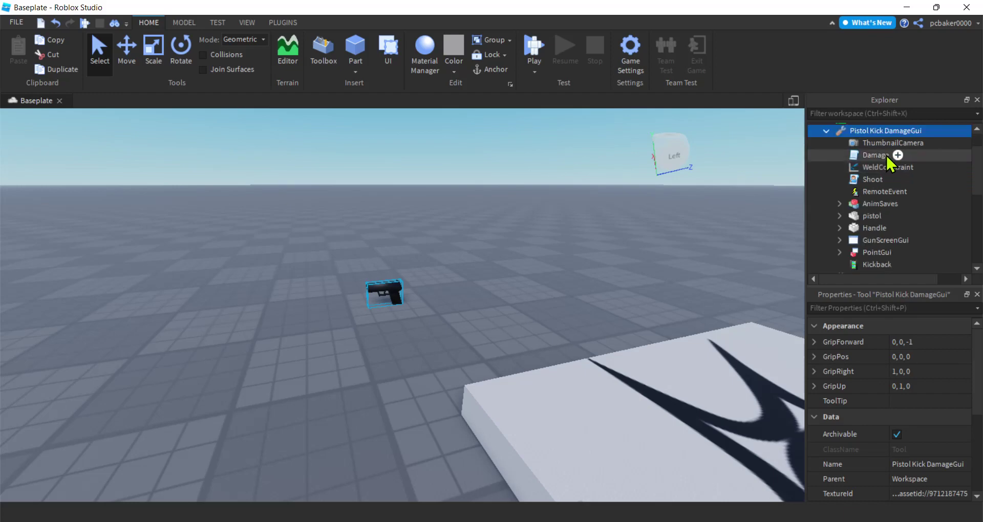
Publish the Kickback keyframe sequence from AnimSaves to Roblox, overwriting the first existing Kickback animation, and copy its asset ID.
{"action": "left_click", "coordinate": [871, 204]}
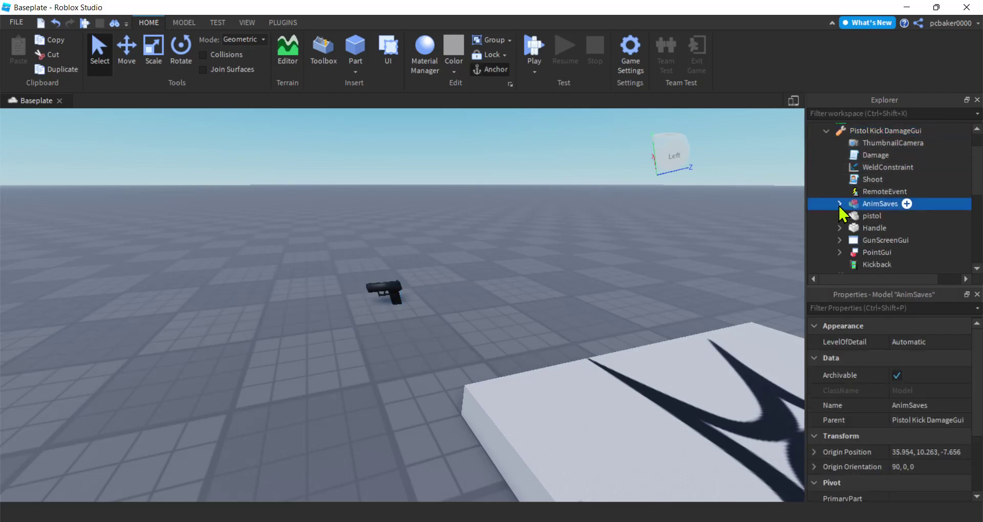
{"action": "left_click", "coordinate": [839, 203]}
{"action": "left_click", "coordinate": [874, 215]}
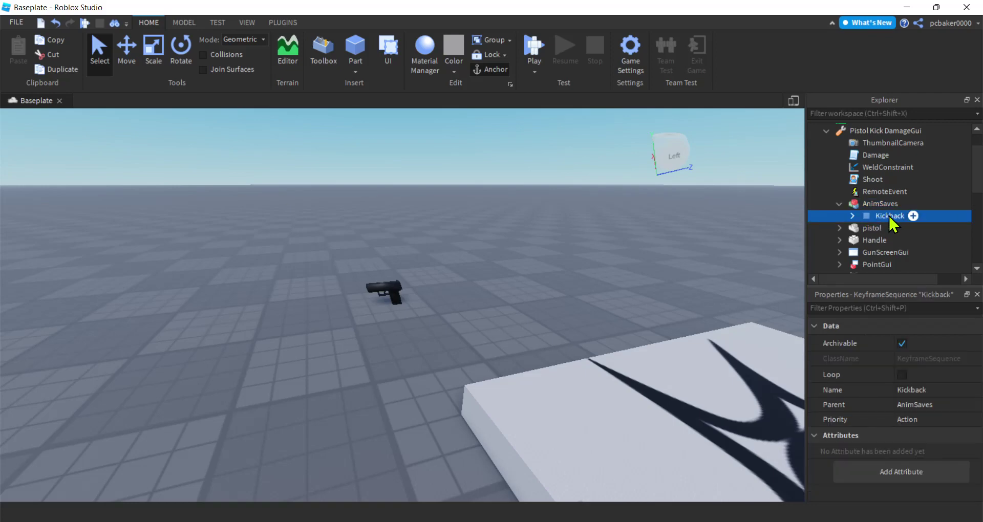
{"action": "right_click", "coordinate": [889, 214]}
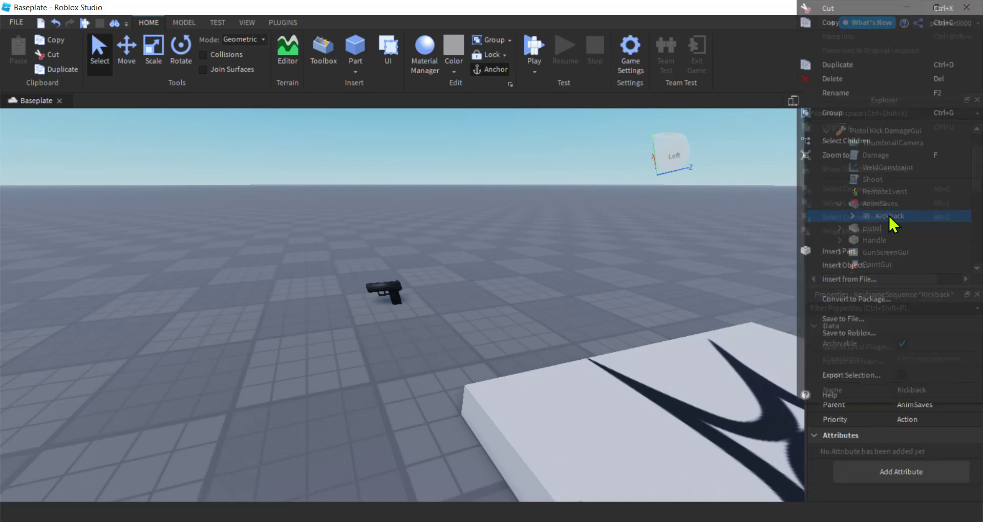
{"action": "left_click", "coordinate": [857, 333]}
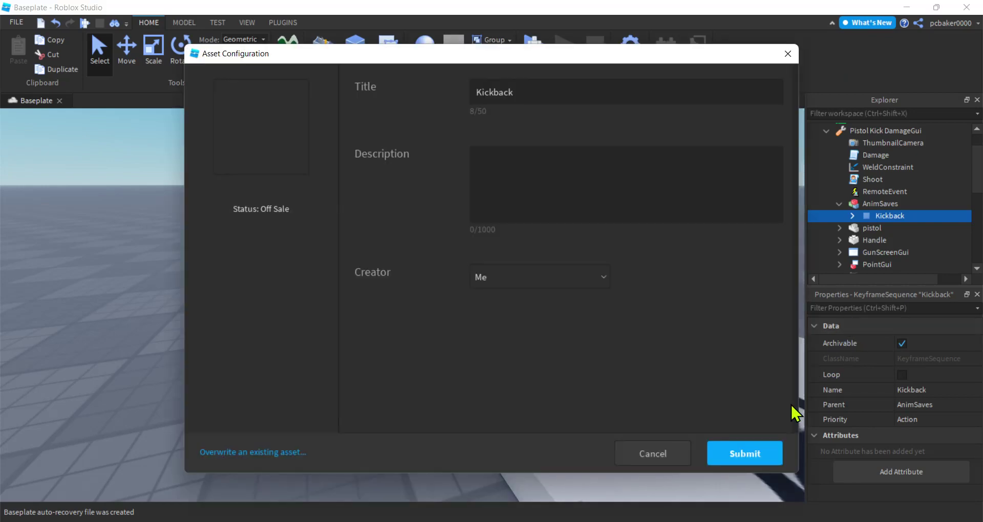
{"action": "left_click", "coordinate": [247, 452]}
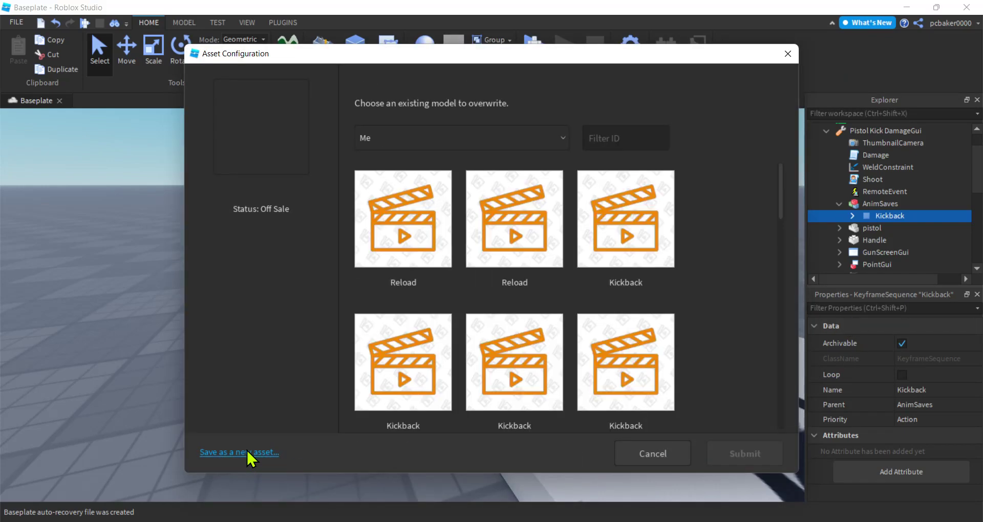
{"action": "left_click", "coordinate": [617, 232]}
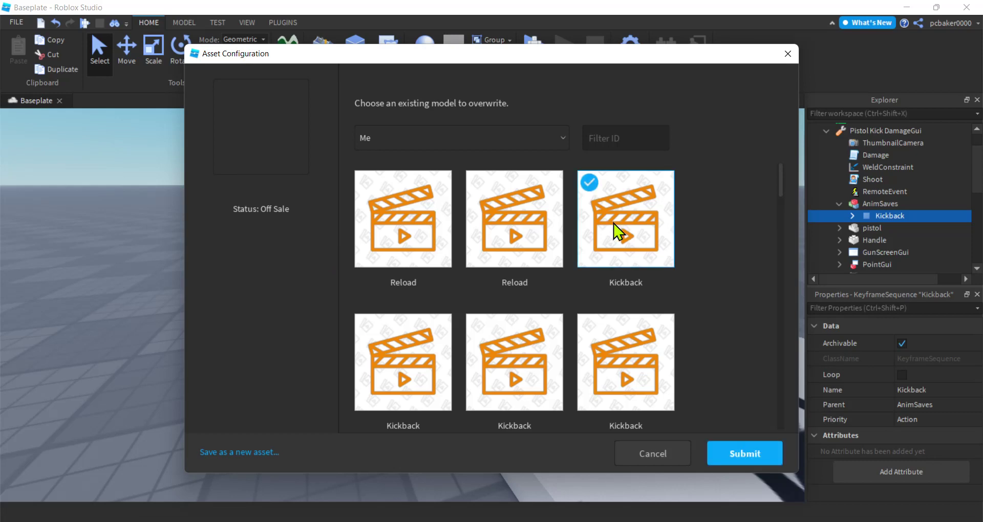
{"action": "left_click", "coordinate": [757, 461]}
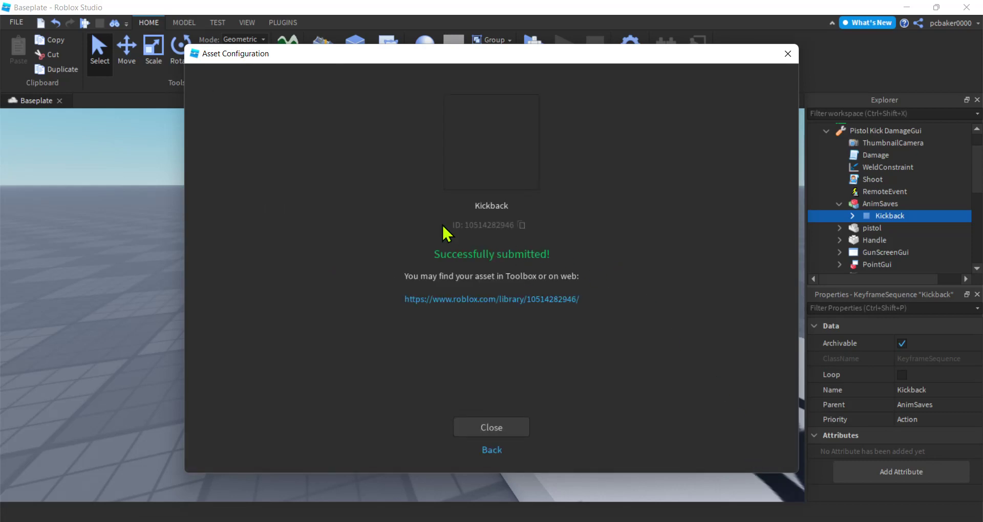
{"action": "left_click", "coordinate": [521, 225]}
{"action": "left_click", "coordinate": [489, 428]}
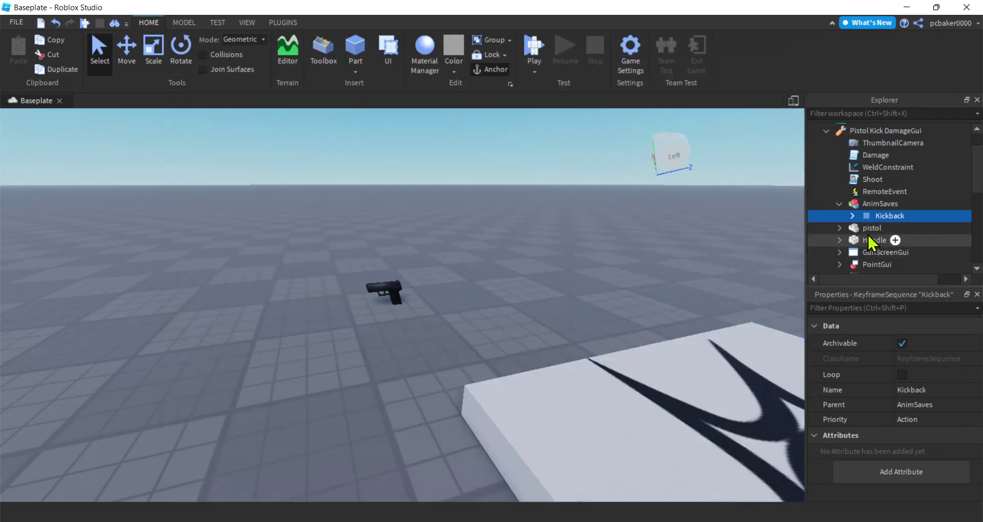
{"action": "scroll", "coordinate": [879, 233], "scroll_direction": "down", "scroll_amount": 2}
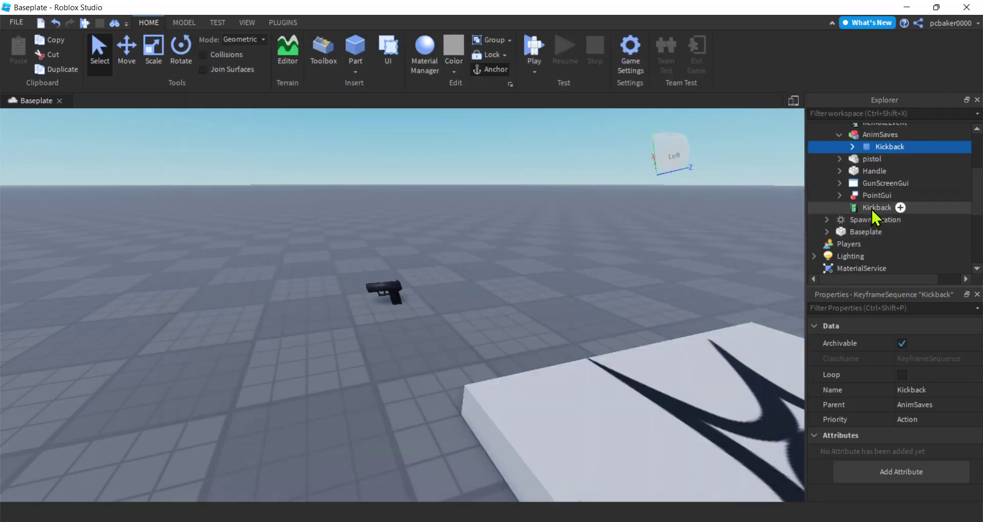
{"action": "left_click", "coordinate": [873, 209]}
{"action": "scroll", "coordinate": [874, 218], "scroll_direction": "up", "scroll_amount": 1}
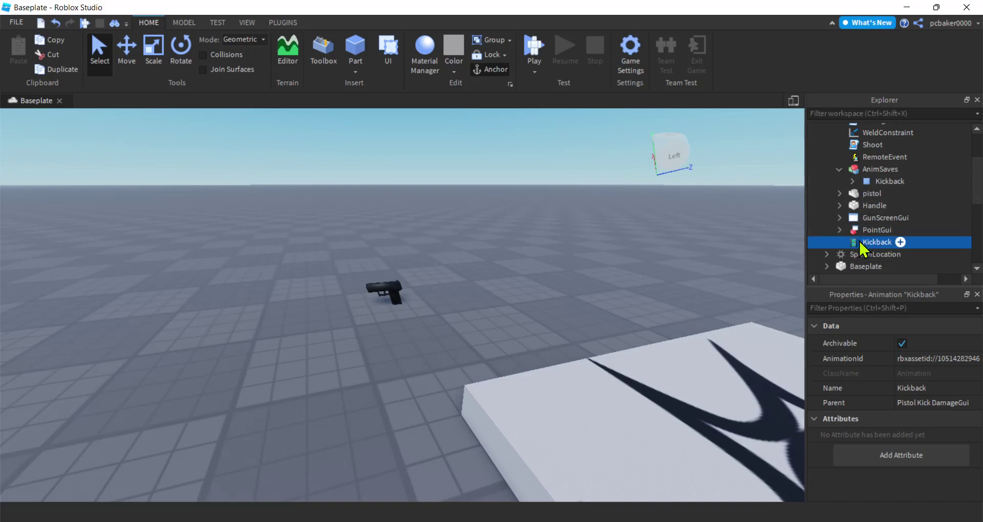
{"action": "left_click", "coordinate": [937, 360]}
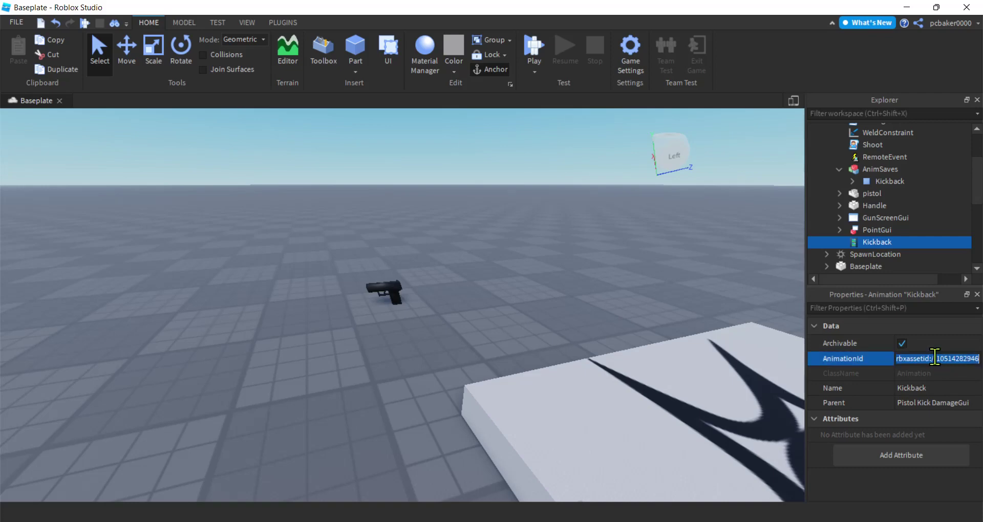
{"action": "key", "text": "ctrl+v"}
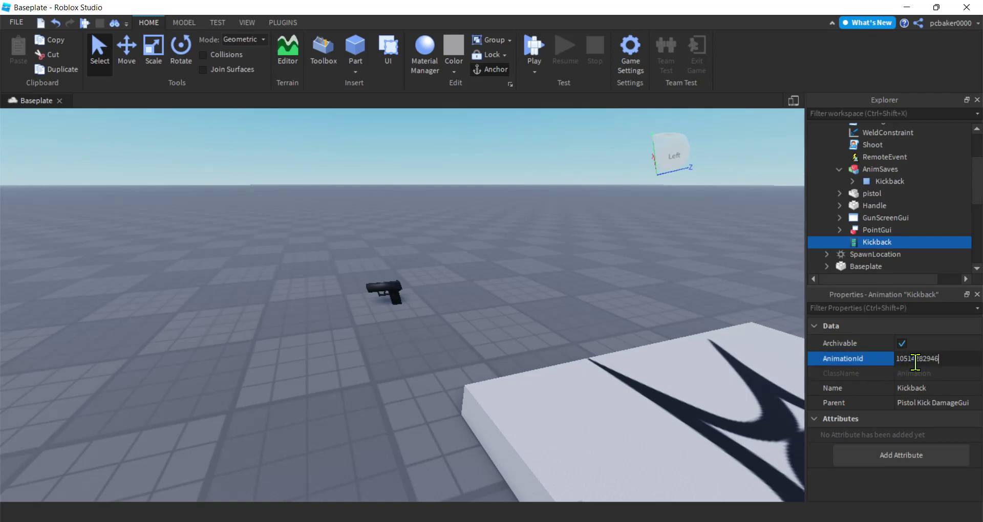
{"action": "key", "text": "Return"}
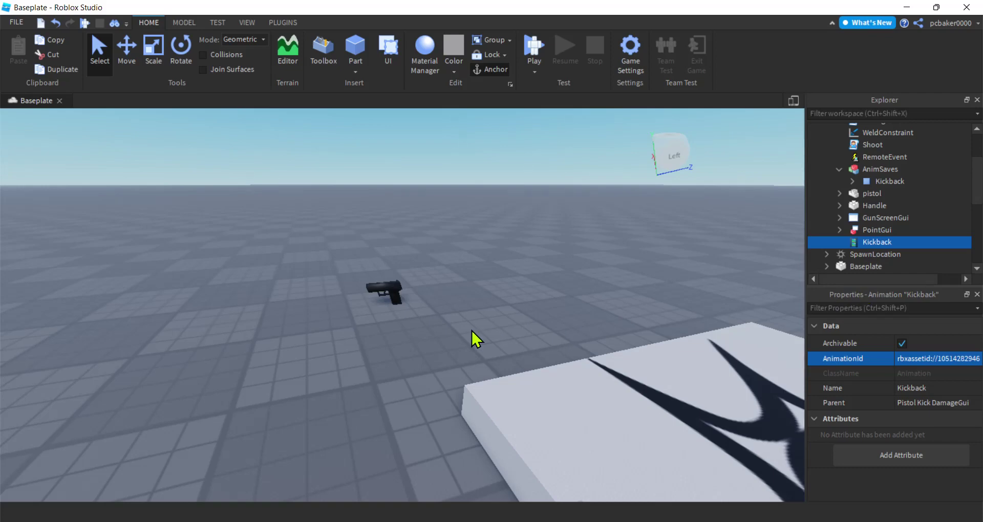
Search the Toolbox marketplace's audio for "reloading" and preview the Pistol Reload sound.
{"action": "scroll", "coordinate": [499, 327], "scroll_direction": "down", "scroll_amount": 3}
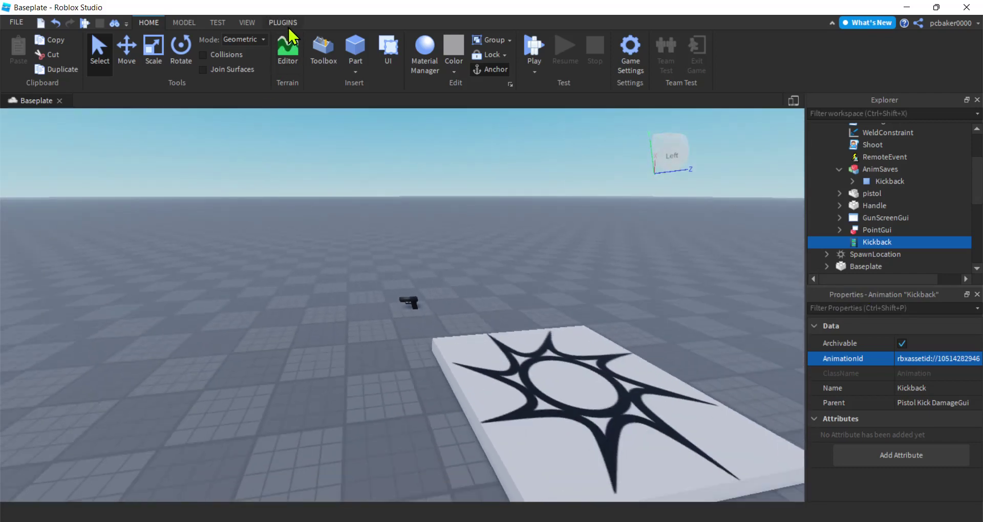
{"action": "left_click", "coordinate": [321, 54]}
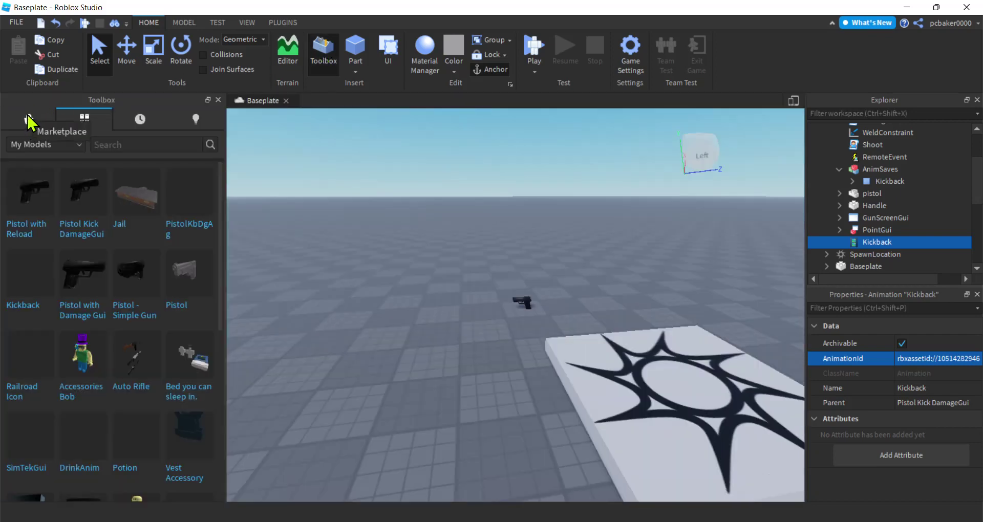
{"action": "left_click", "coordinate": [29, 118]}
{"action": "left_click", "coordinate": [40, 145]}
{"action": "left_click", "coordinate": [23, 193]}
{"action": "left_click", "coordinate": [90, 145]}
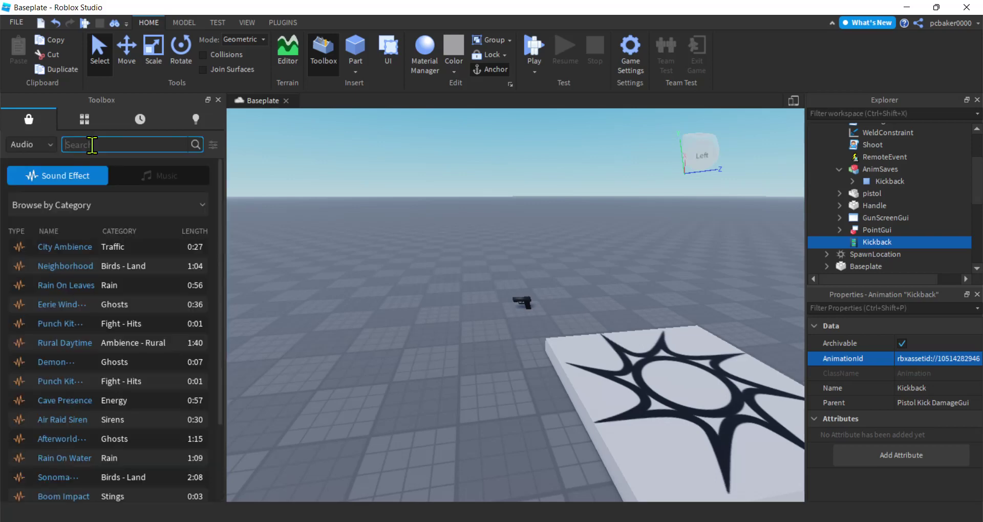
{"action": "type", "text": "reload"}
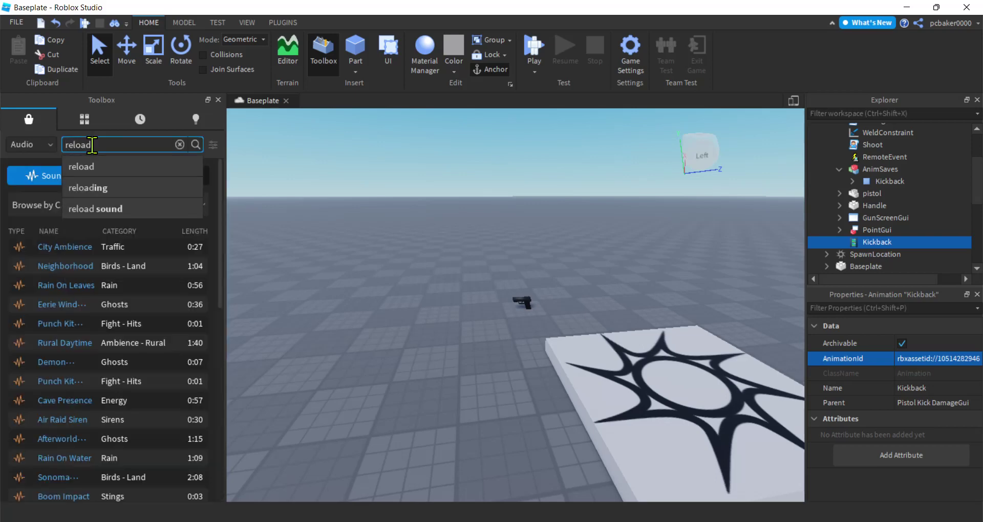
{"action": "type", "text": "ing"}
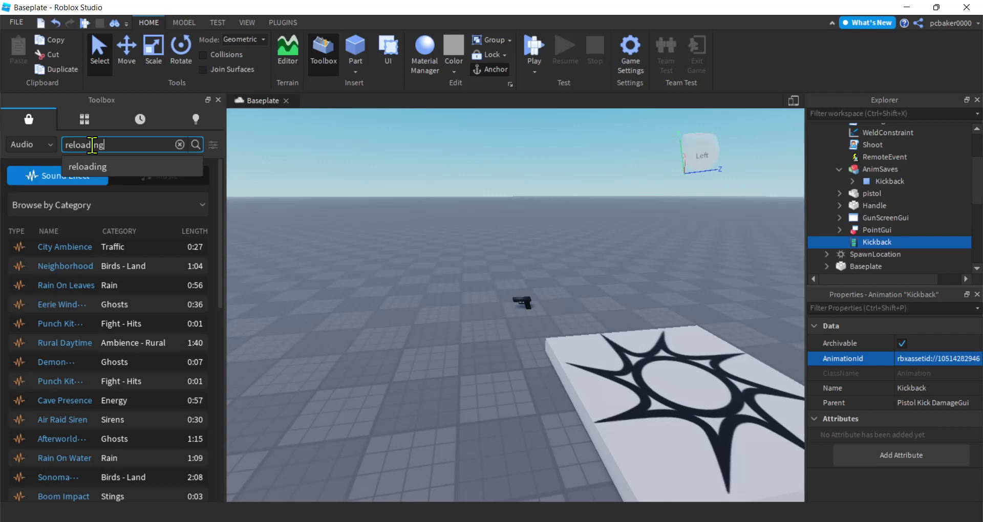
{"action": "key", "text": "Return"}
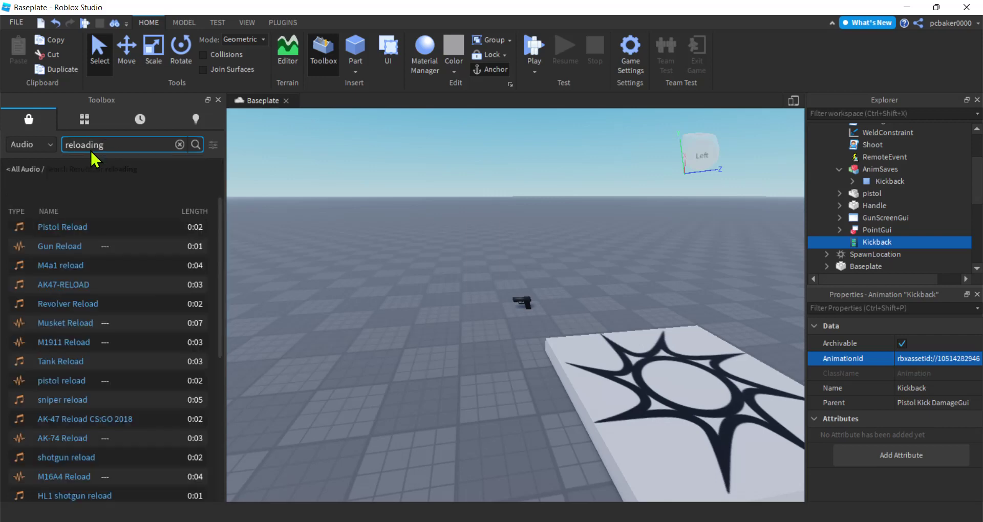
{"action": "left_click", "coordinate": [20, 227]}
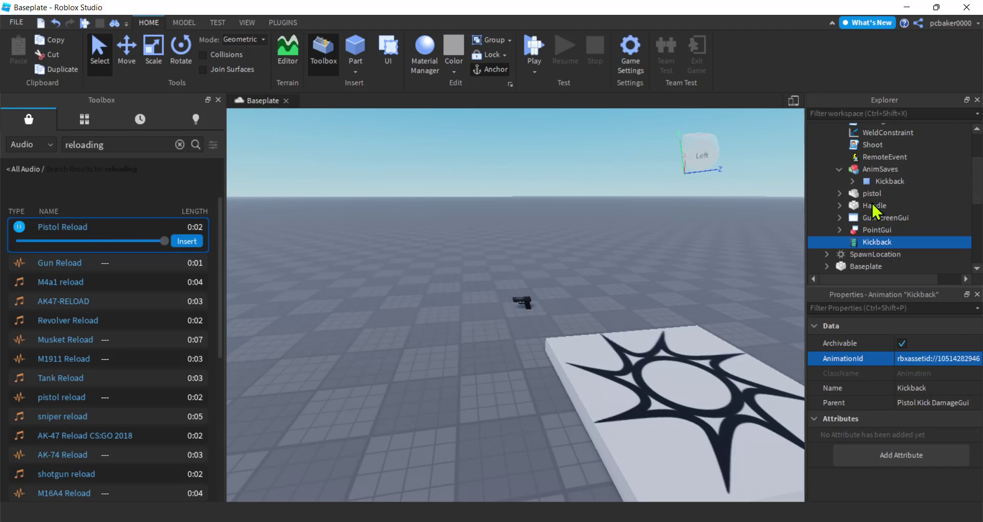
Insert the Pistol Reload sound into the tool's pistol mesh part, alongside the Click and GunShot sounds.
{"action": "left_click", "coordinate": [860, 195]}
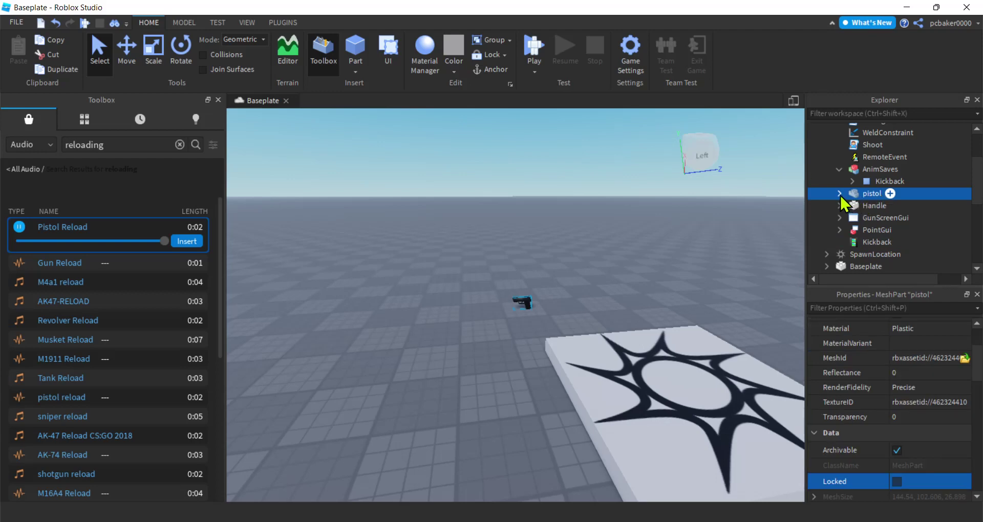
{"action": "left_click", "coordinate": [840, 195]}
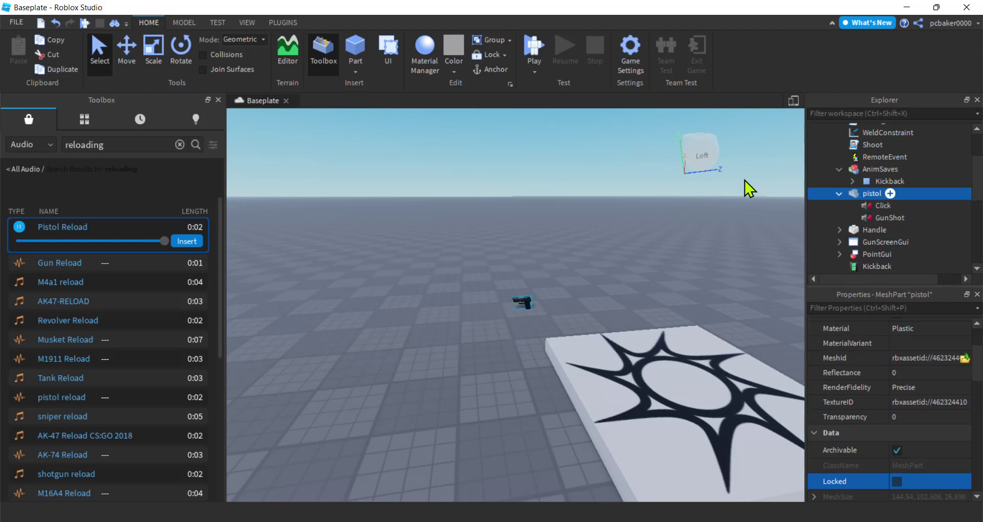
{"action": "left_click", "coordinate": [183, 242]}
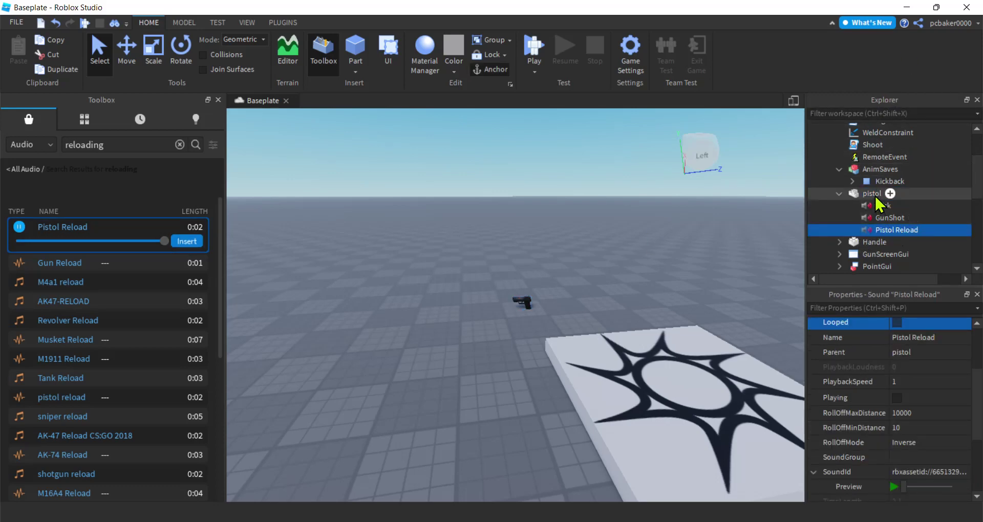
Rename the inserted Pistol Reload sound as Reload and close the Toolbox.
{"action": "double_click", "coordinate": [899, 230]}
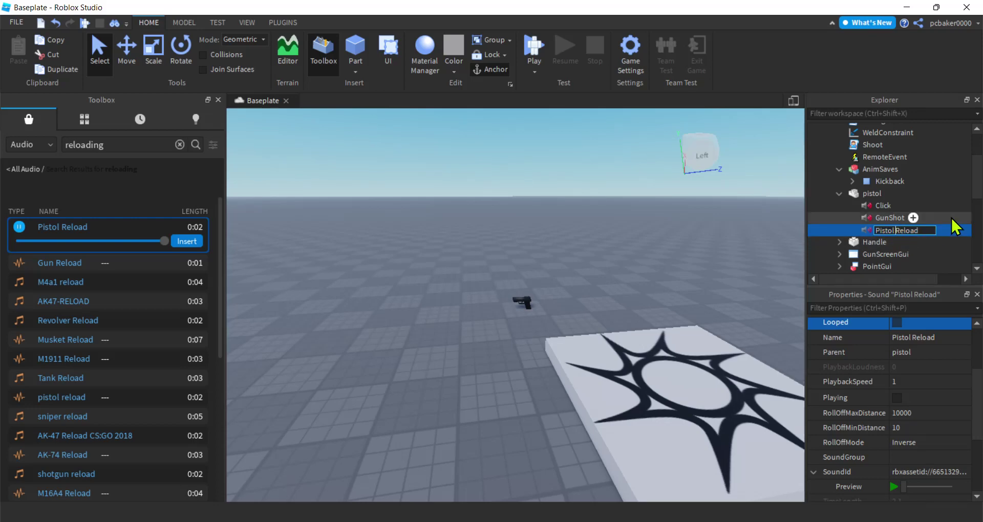
{"action": "key", "text": "BackSpace"}
{"action": "key", "text": "BackSpace"}
{"action": "key", "text": "BackSpace"}
{"action": "key", "text": "BackSpace"}
{"action": "key", "text": "BackSpace"}
{"action": "key", "text": "BackSpace"}
{"action": "key", "text": "Return"}
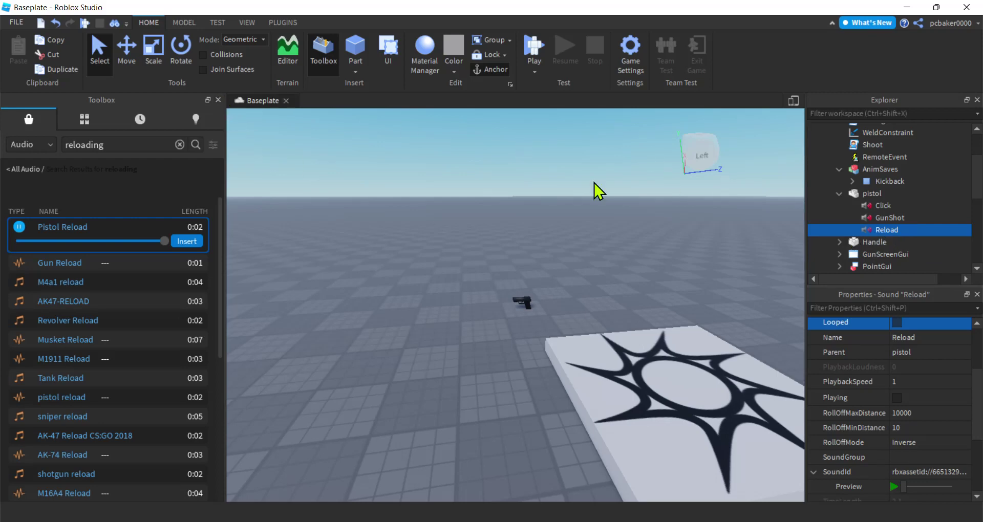
{"action": "left_click", "coordinate": [218, 100]}
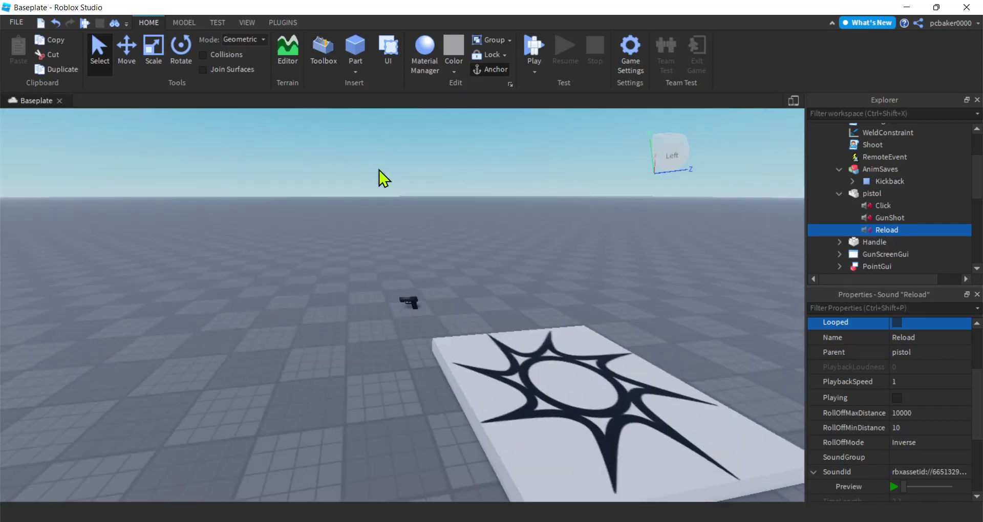
Build an R15 Man Rig and place the dummy on the baseplate near the pistol and spawn location.
{"action": "scroll", "coordinate": [895, 226], "scroll_direction": "up", "scroll_amount": 1}
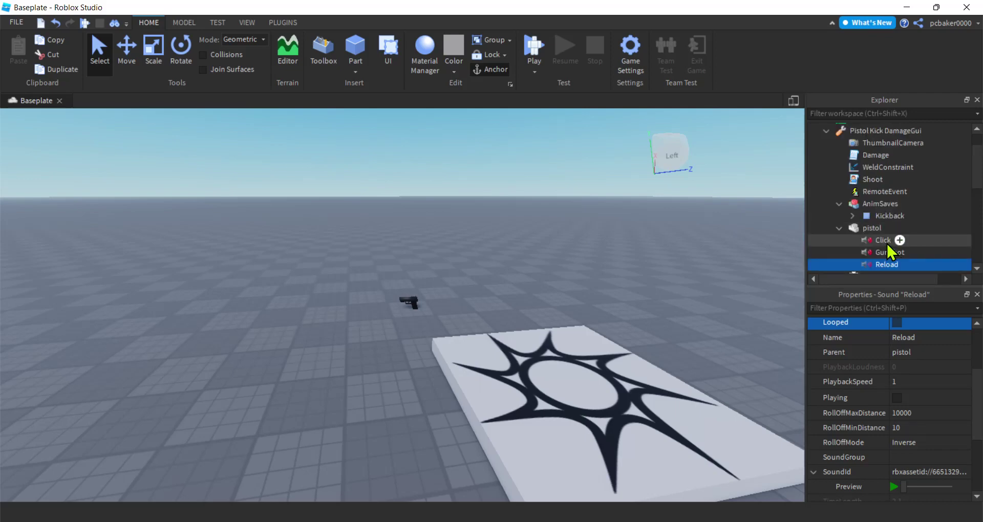
{"action": "right_click_drag", "start_coordinate": [410, 197], "coordinate": [373, 187]}
{"action": "left_click", "coordinate": [283, 22]}
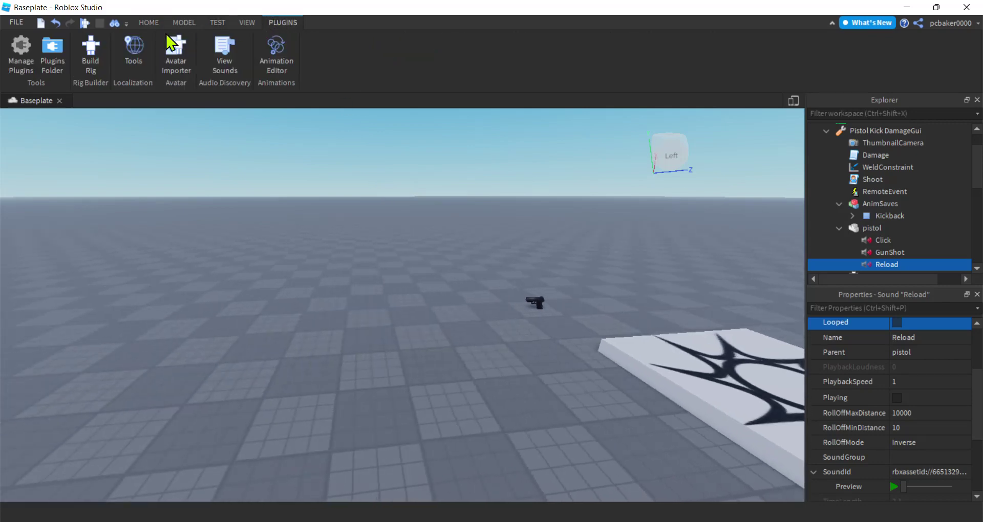
{"action": "left_click", "coordinate": [91, 55]}
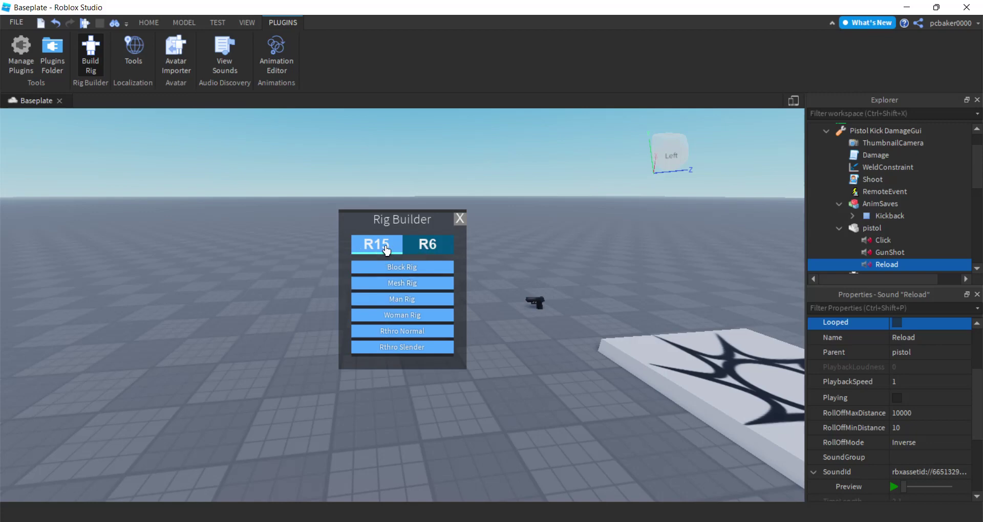
{"action": "left_click", "coordinate": [397, 299]}
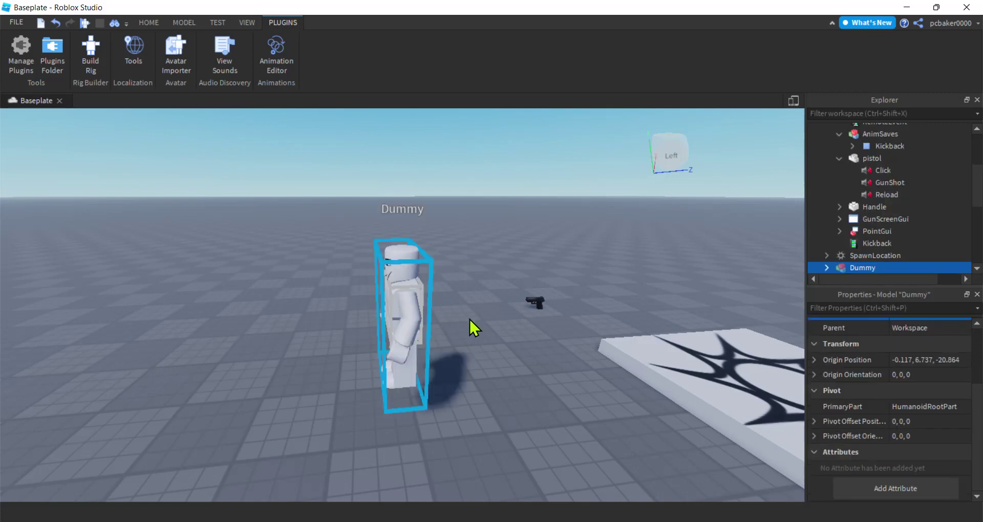
{"action": "left_click_drag", "start_coordinate": [417, 407], "coordinate": [487, 393]}
{"action": "right_click_drag", "start_coordinate": [486, 394], "coordinate": [461, 384]}
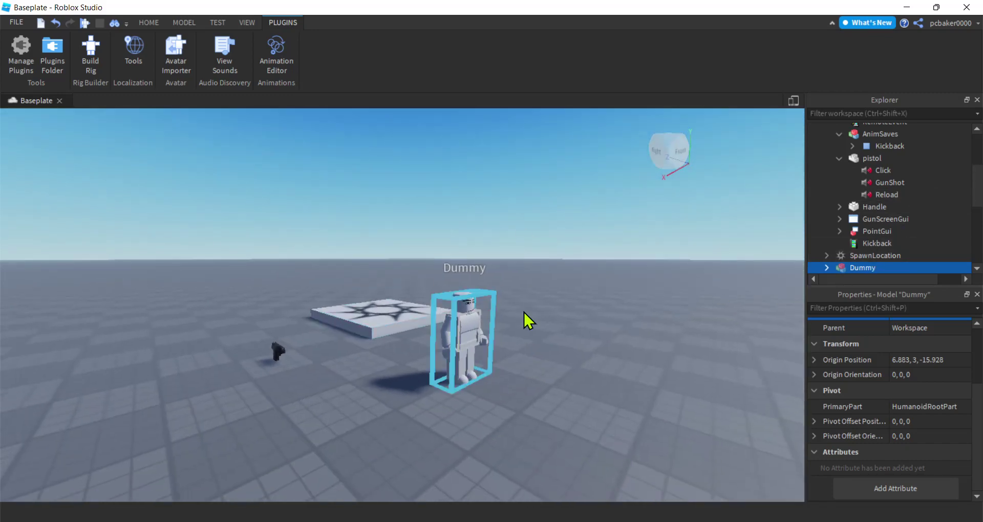
Move the Pistol Kick DamageGui tool into the Dummy model so the rig holds the pistol.
{"action": "scroll", "coordinate": [873, 195], "scroll_direction": "up", "scroll_amount": 3}
{"action": "left_click", "coordinate": [825, 165]}
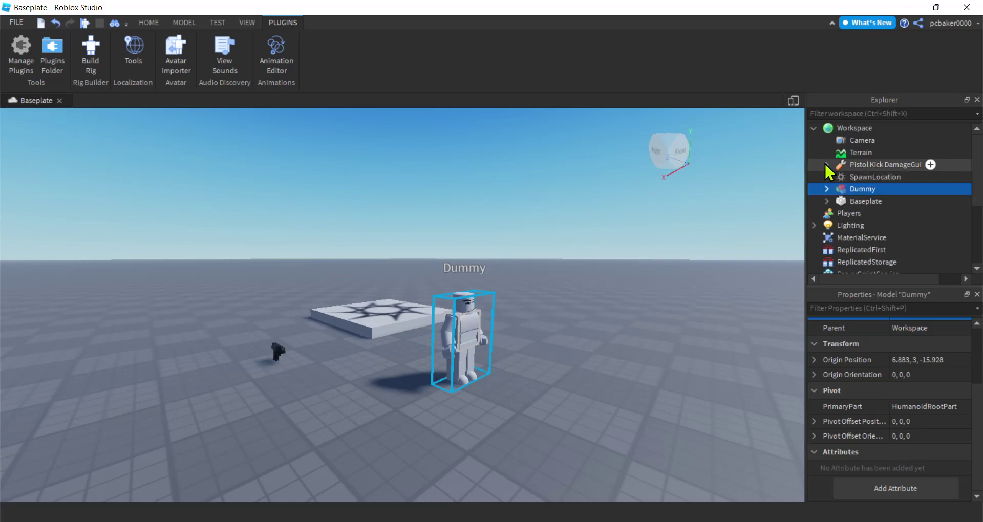
{"action": "left_click_drag", "start_coordinate": [865, 162], "coordinate": [862, 189]}
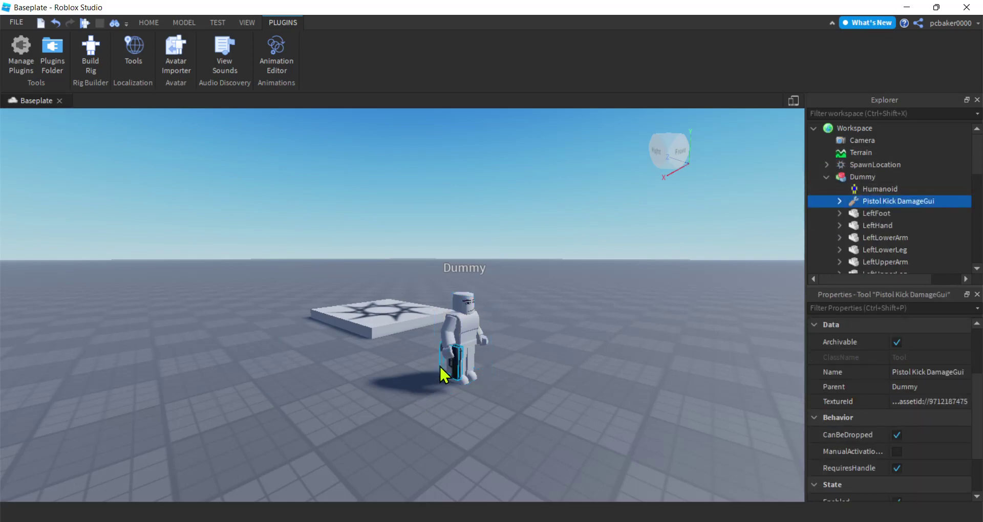
{"action": "right_click_drag", "start_coordinate": [520, 390], "coordinate": [521, 392]}
Open the Animation Editor for the Dummy and create an animation named Reload.
{"action": "left_click", "coordinate": [275, 51]}
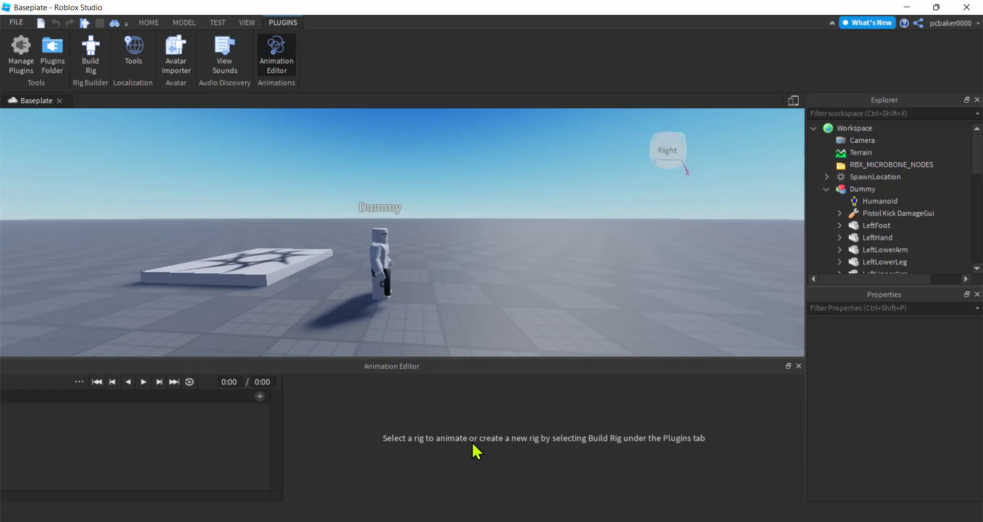
{"action": "left_click", "coordinate": [378, 254]}
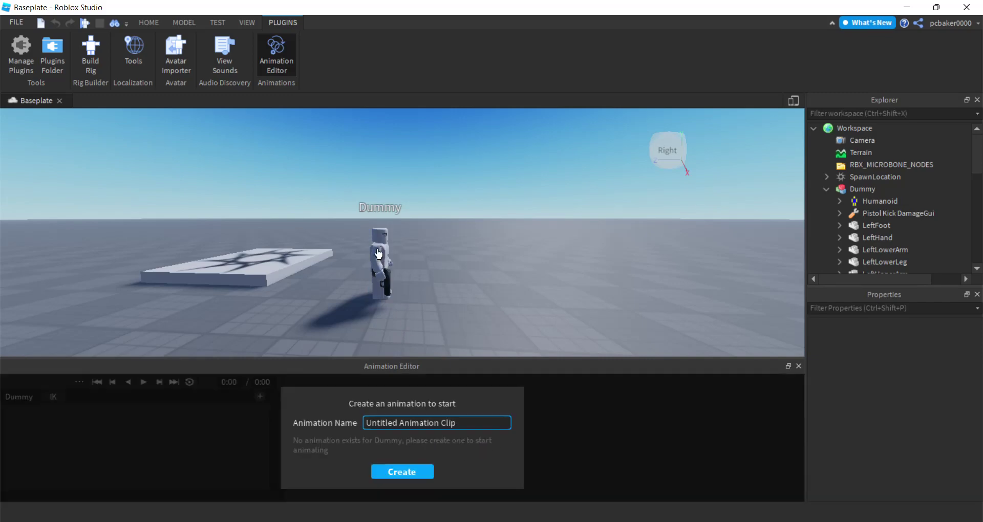
{"action": "left_click_drag", "start_coordinate": [461, 423], "coordinate": [330, 424]}
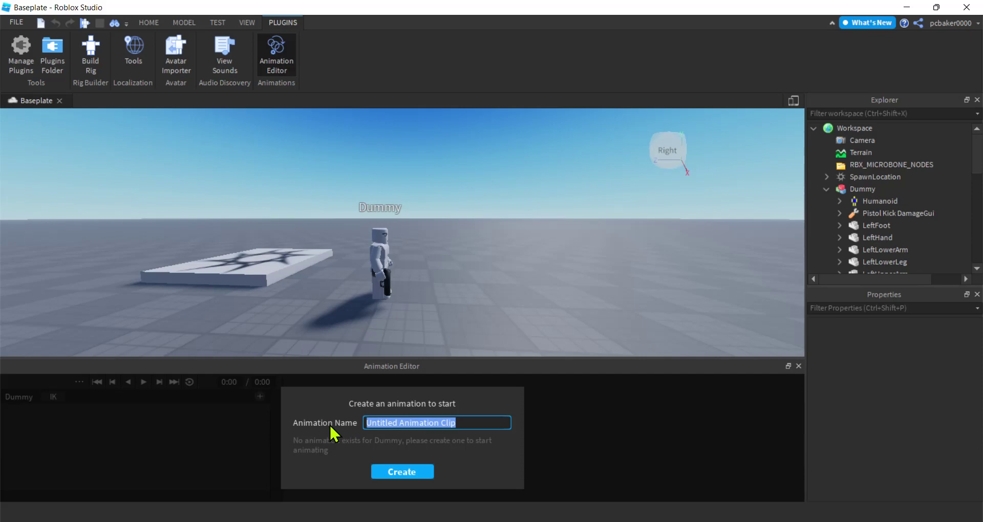
{"action": "type", "text": "Reload"}
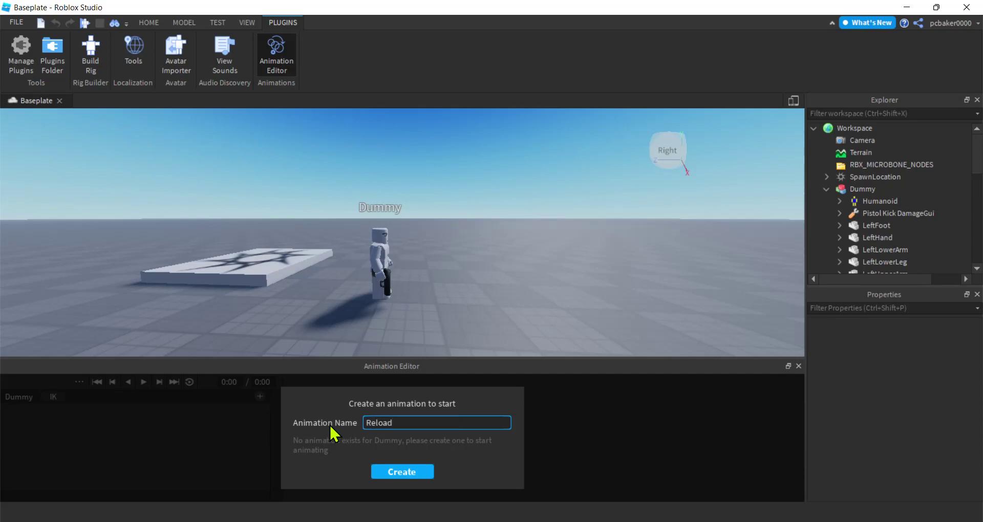
{"action": "key", "text": "Return"}
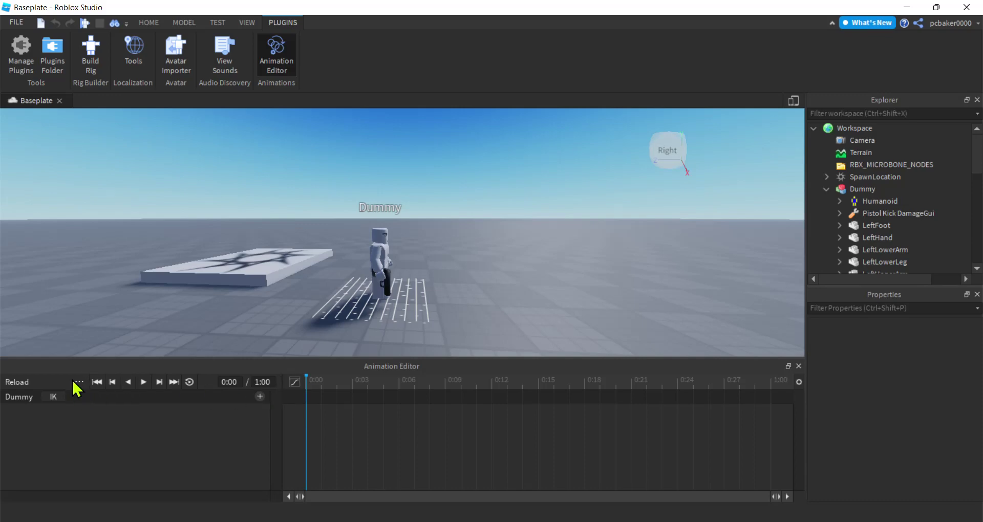
Set the Reload animation's priority to Action and save it, checking it in the Dummy's AnimSaves.
{"action": "left_click_drag", "start_coordinate": [87, 358], "coordinate": [88, 336]}
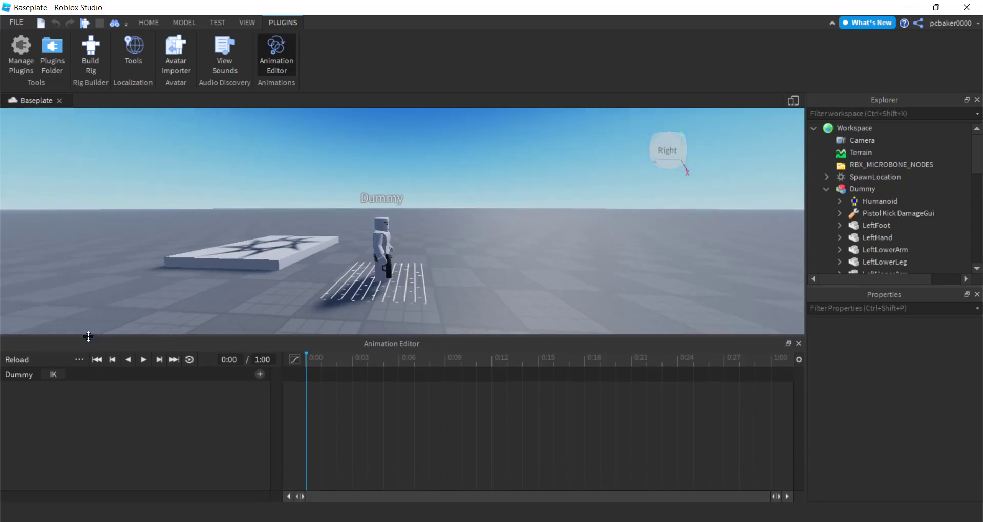
{"action": "left_click", "coordinate": [79, 360]}
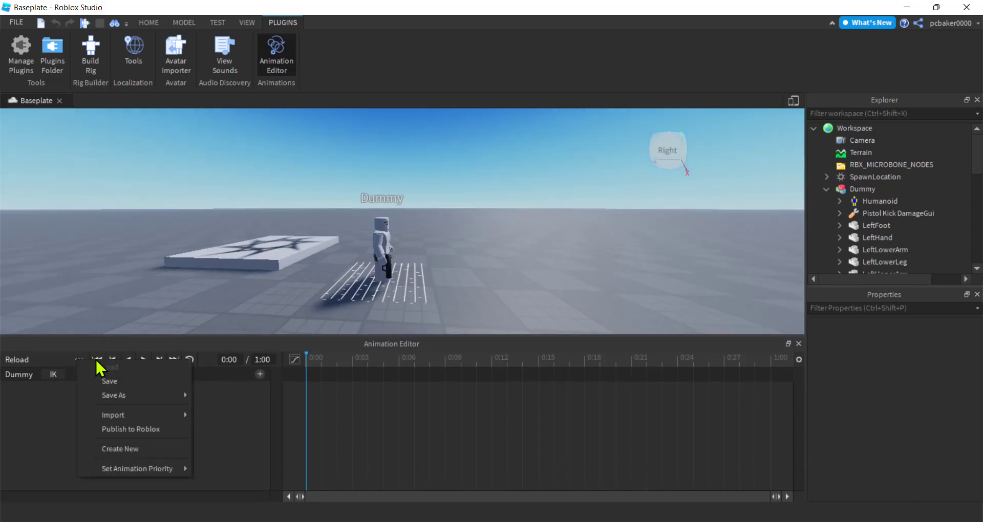
{"action": "mouse_move", "coordinate": [124, 467]}
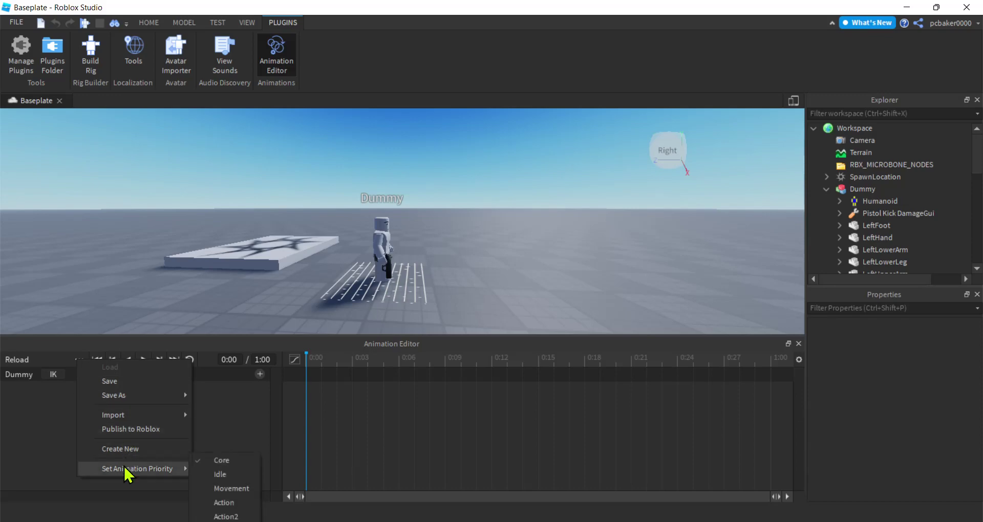
{"action": "left_click", "coordinate": [225, 503]}
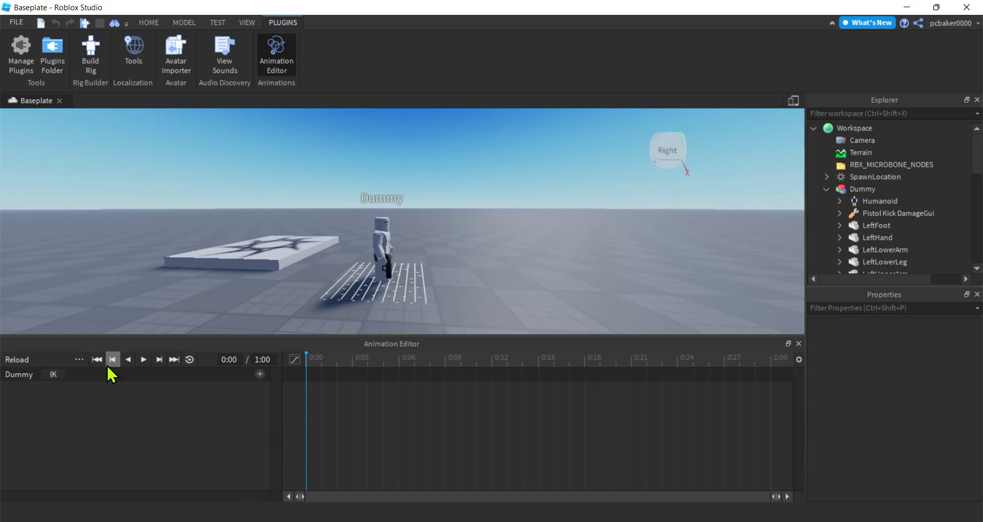
{"action": "left_click", "coordinate": [79, 360]}
{"action": "left_click", "coordinate": [92, 380]}
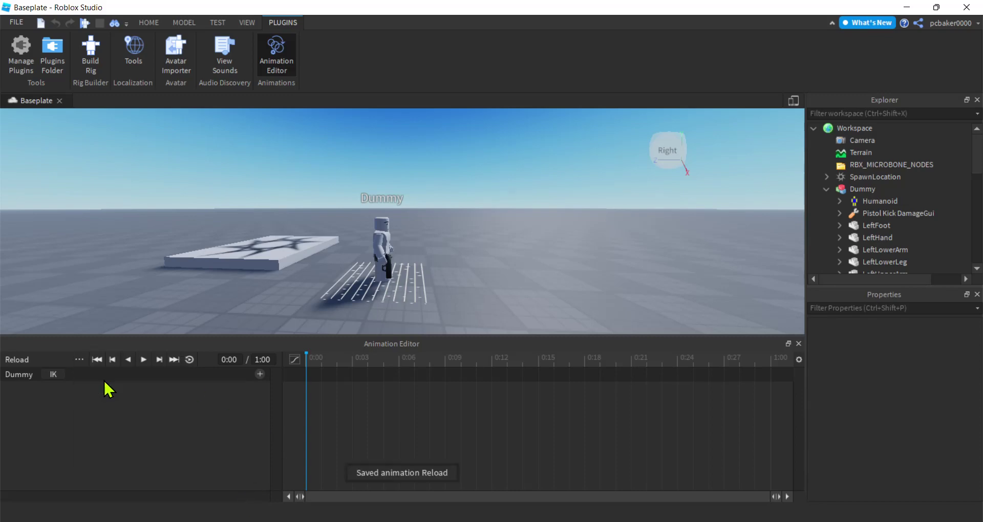
{"action": "left_click", "coordinate": [855, 189]}
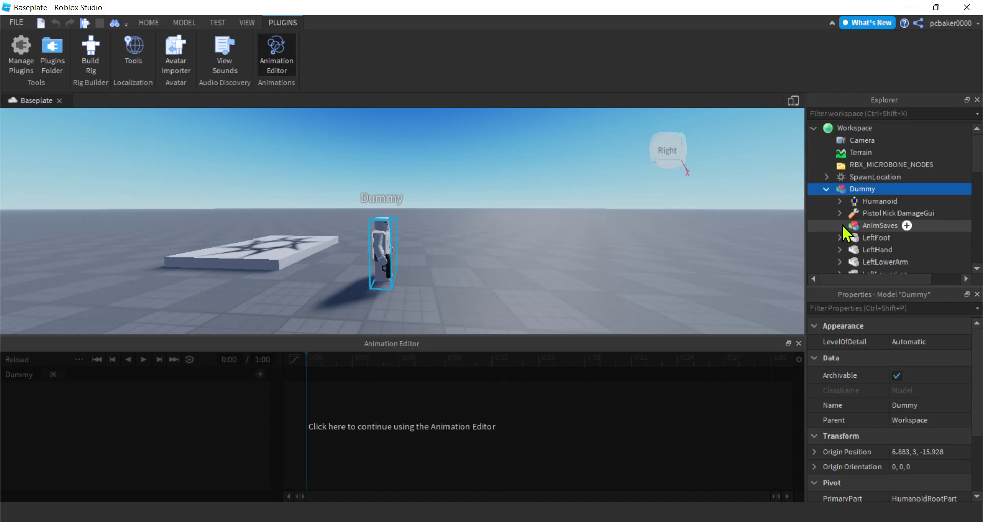
{"action": "left_click", "coordinate": [841, 226]}
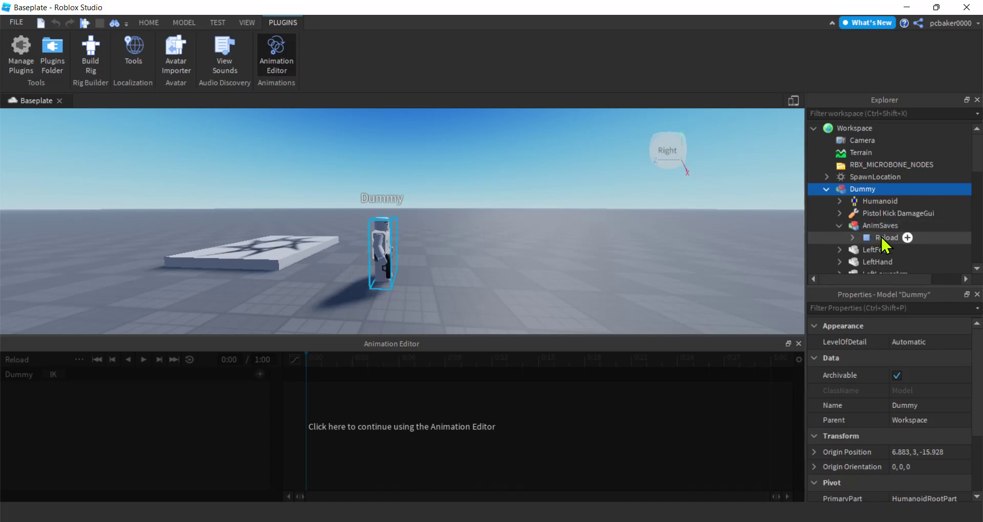
Rotate the Dummy's right upper arm up and forward at 0:00 so the pistol is raised in front of the body.
{"action": "left_click", "coordinate": [374, 426]}
{"action": "left_click", "coordinate": [382, 238]}
{"action": "scroll", "coordinate": [437, 286], "scroll_direction": "up", "scroll_amount": 3}
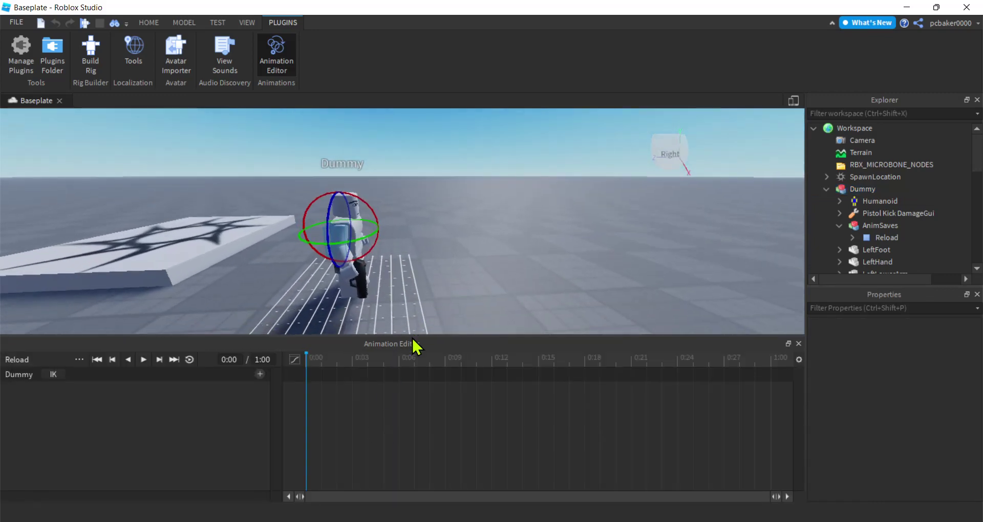
{"action": "left_click_drag", "start_coordinate": [412, 336], "coordinate": [412, 359]}
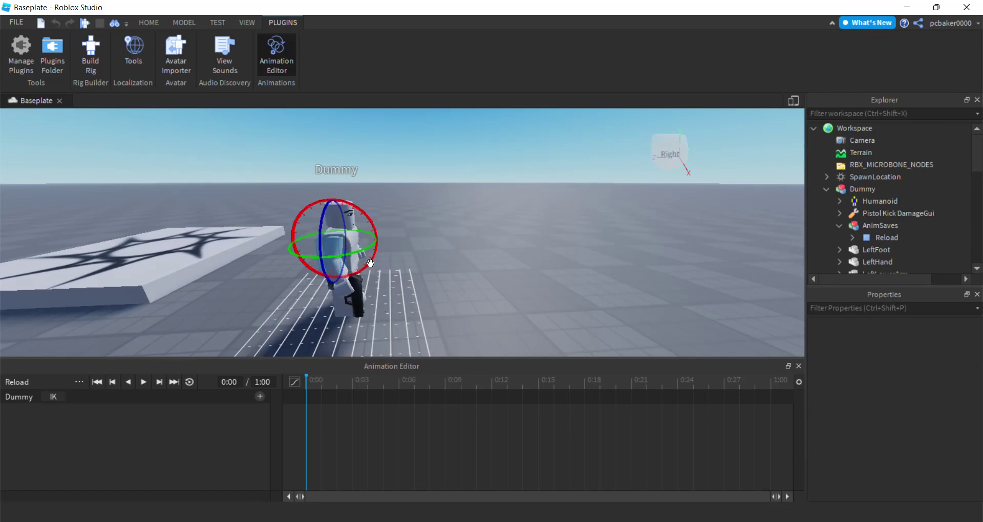
{"action": "left_click_drag", "start_coordinate": [375, 250], "coordinate": [388, 214]}
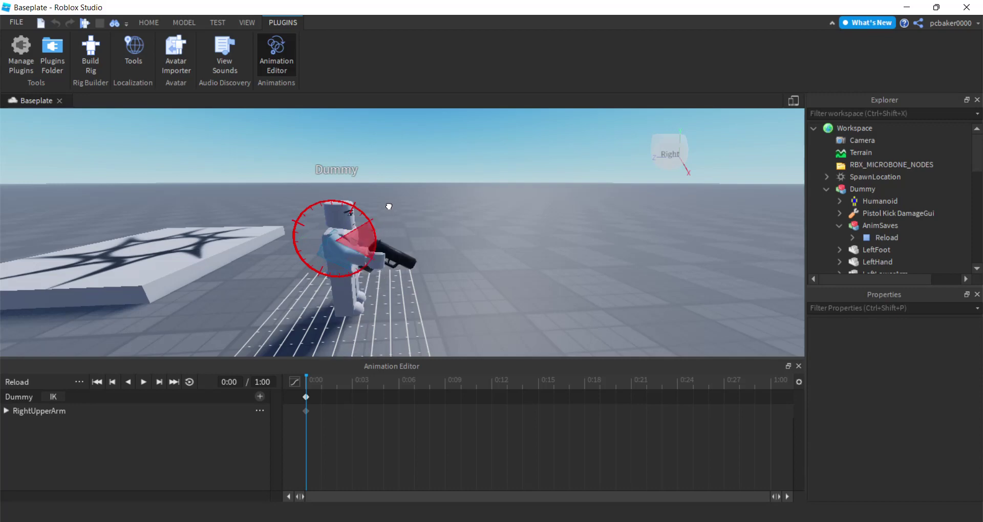
Finish raising the Dummy's right upper arm and bend its right lower arm at 0:00 so the pistol points straight forward.
{"action": "left_click_drag", "start_coordinate": [387, 203], "coordinate": [386, 203]}
{"action": "left_click", "coordinate": [439, 279]}
{"action": "left_click", "coordinate": [356, 252]}
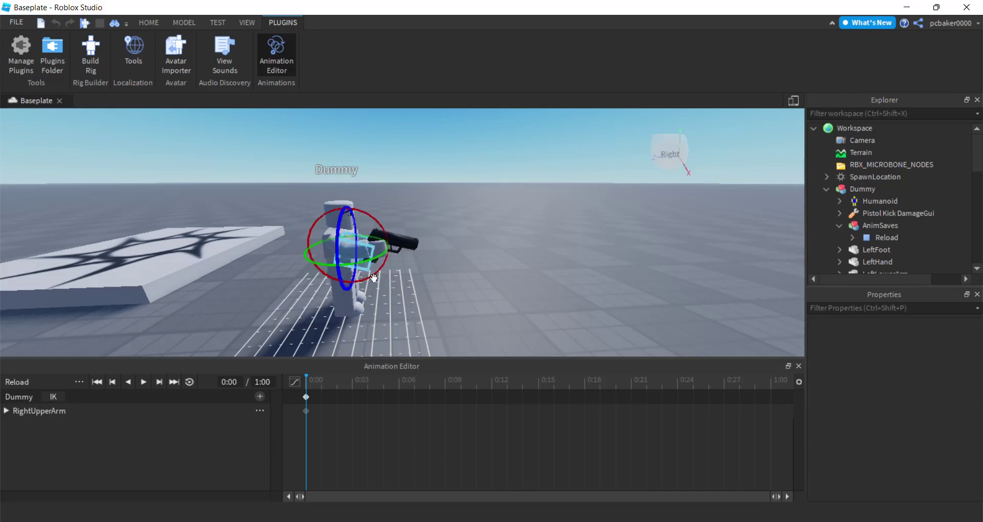
{"action": "left_click_drag", "start_coordinate": [375, 277], "coordinate": [379, 273]}
{"action": "right_click_drag", "start_coordinate": [461, 300], "coordinate": [491, 332]}
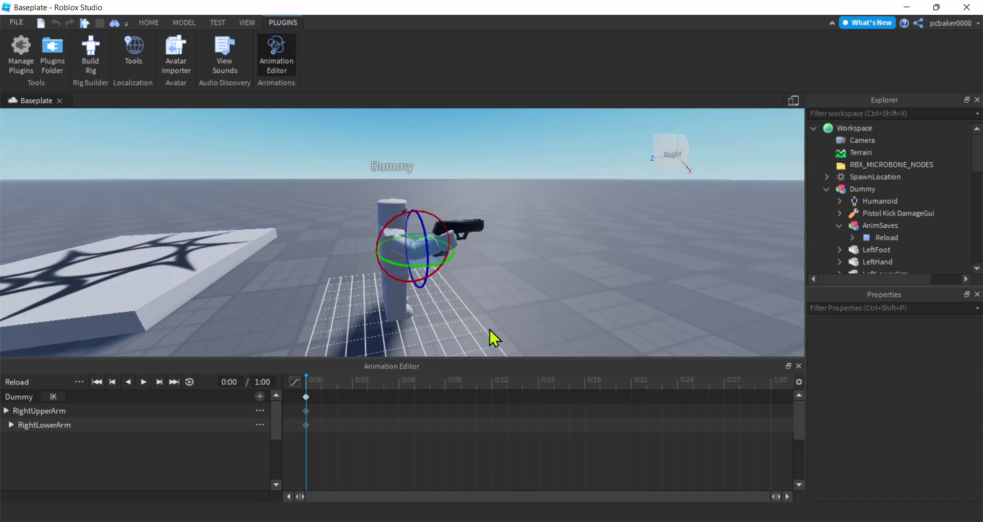
{"action": "key", "text": "d"}
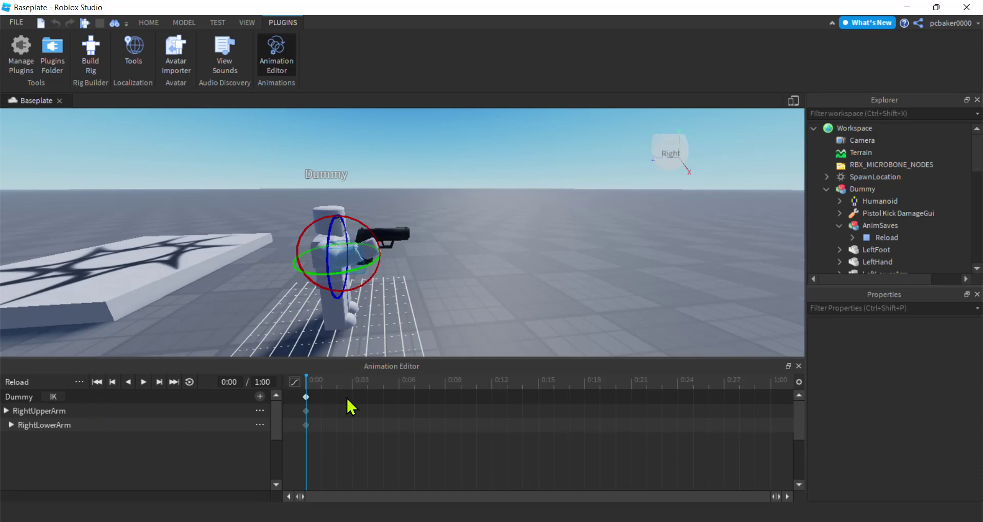
Copy the 0:00 keyframe and set the Reload animation's length to 2:00.
{"action": "right_click", "coordinate": [305, 397]}
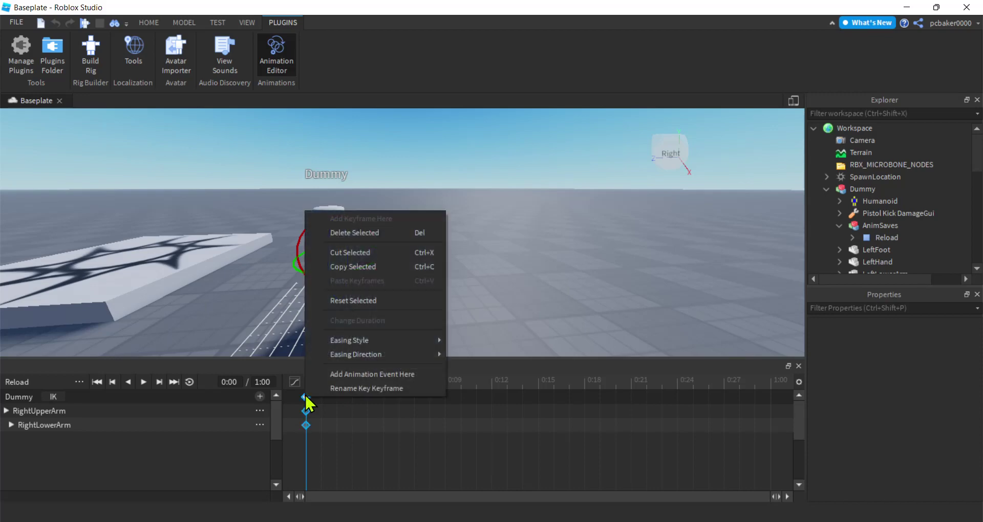
{"action": "left_click", "coordinate": [357, 270]}
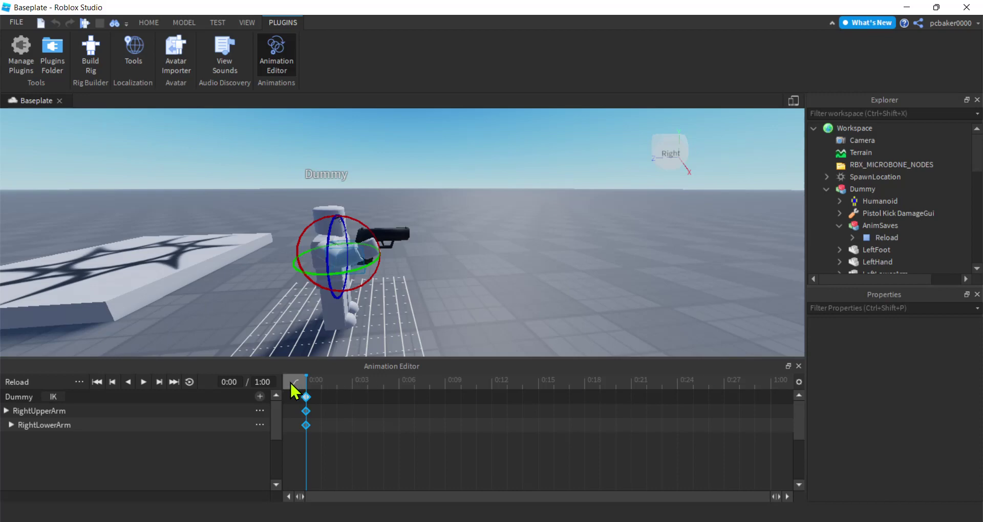
{"action": "left_click", "coordinate": [260, 382]}
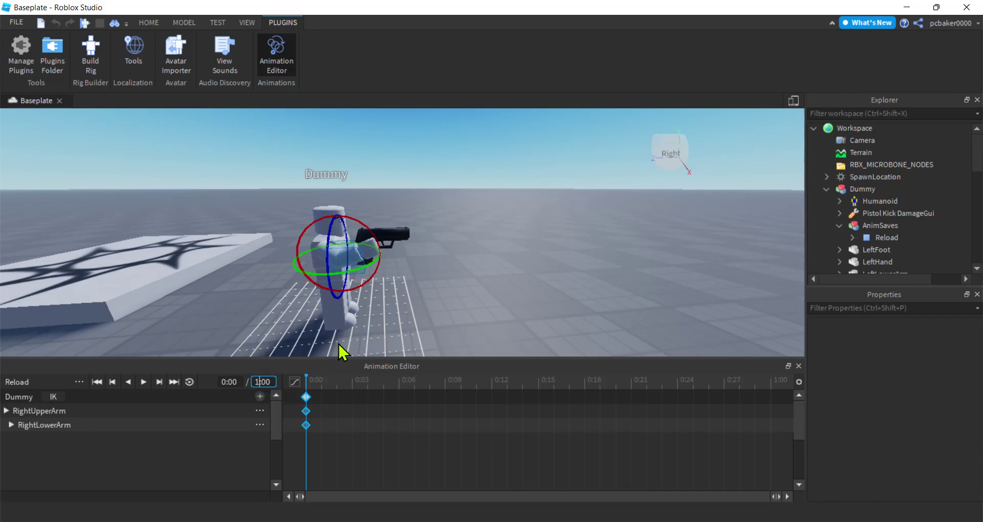
{"action": "key", "text": "BackSpace"}
{"action": "type", "text": "2"}
{"action": "key", "text": "Return"}
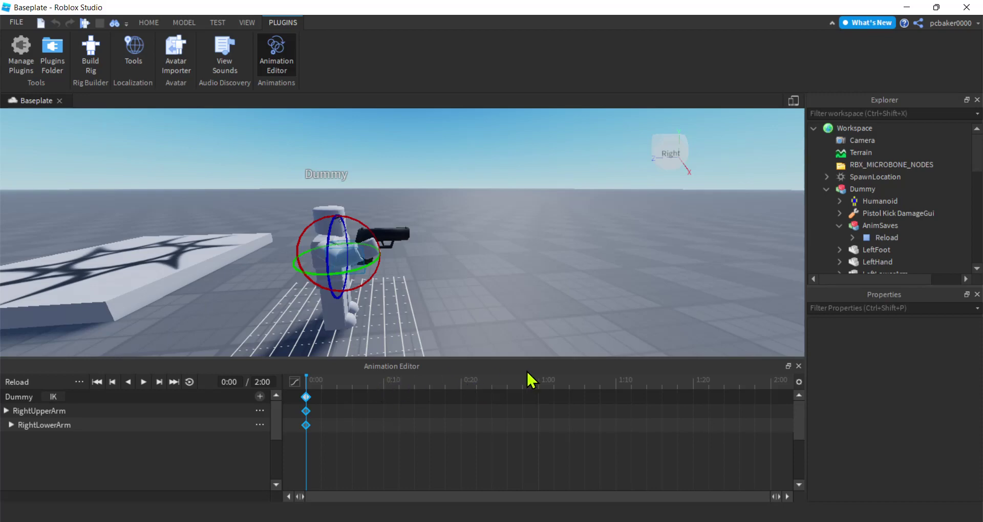
{"action": "left_click", "coordinate": [799, 382]}
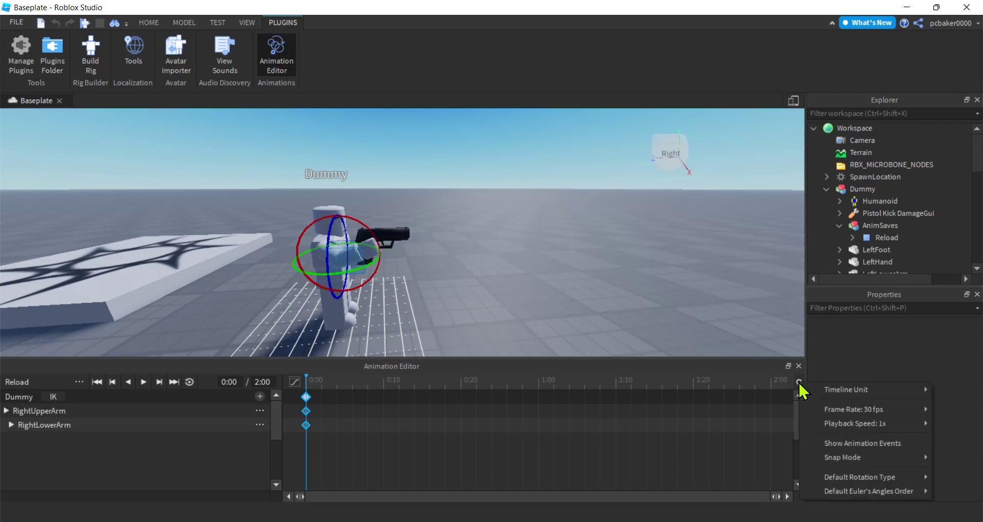
{"action": "mouse_move", "coordinate": [829, 390]}
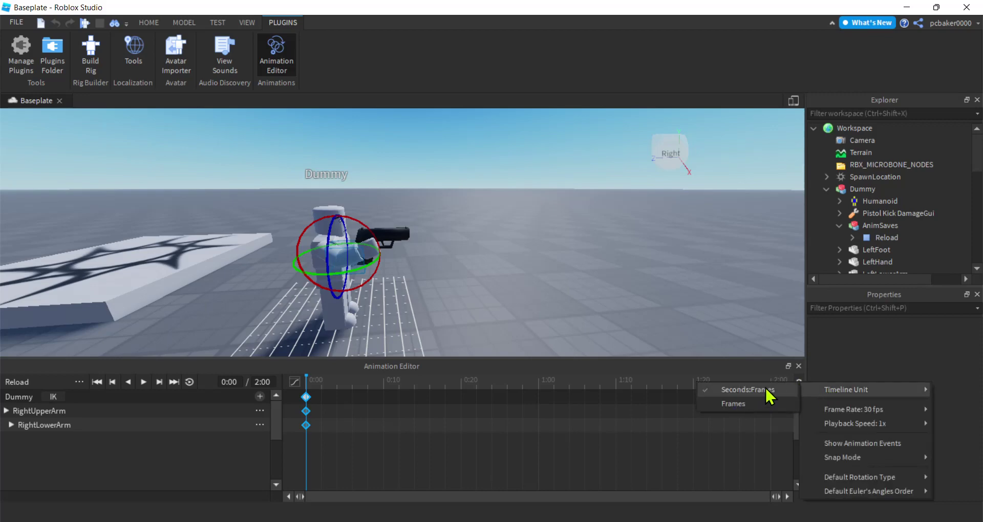
{"action": "mouse_move", "coordinate": [845, 410]}
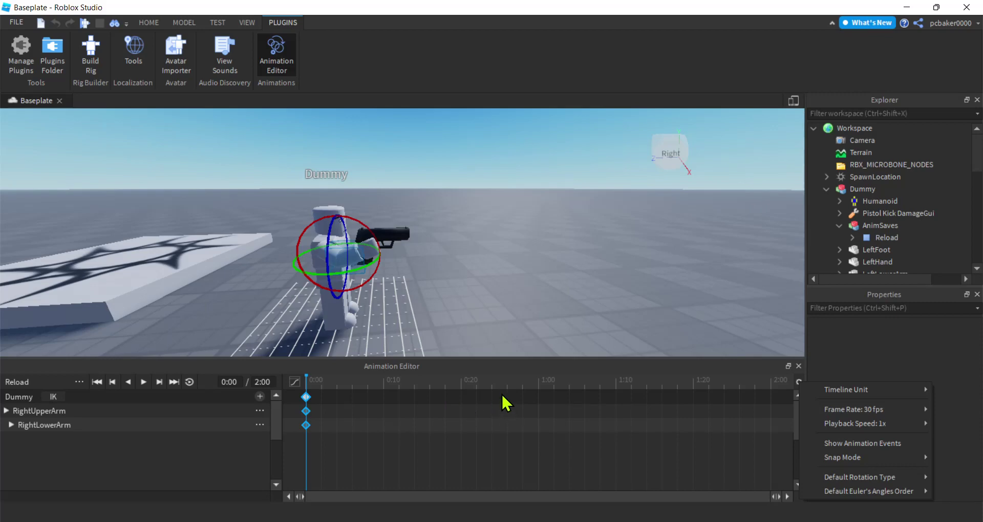
{"action": "left_click", "coordinate": [541, 392]}
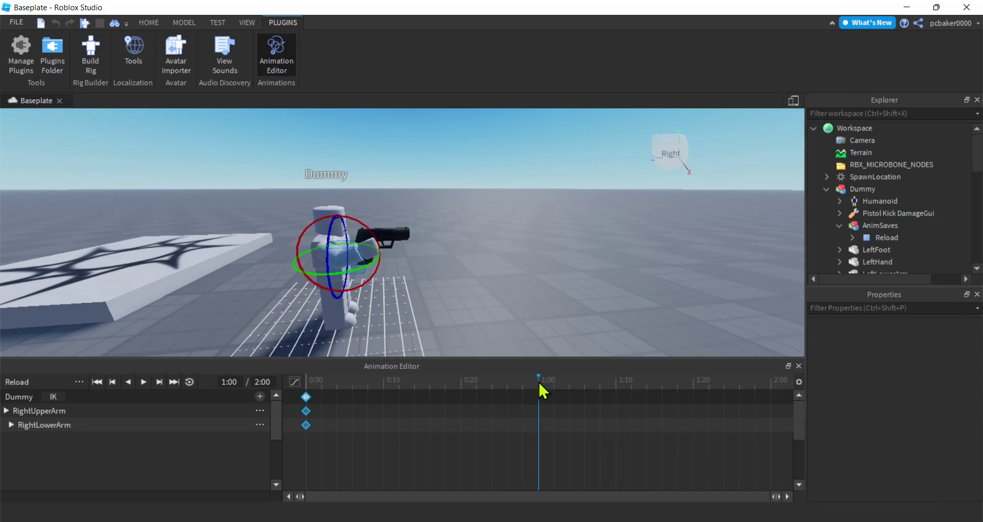
Copy the 0:00 arm keyframe and paste it at 0:08 on the timeline.
{"action": "left_click", "coordinate": [353, 385]}
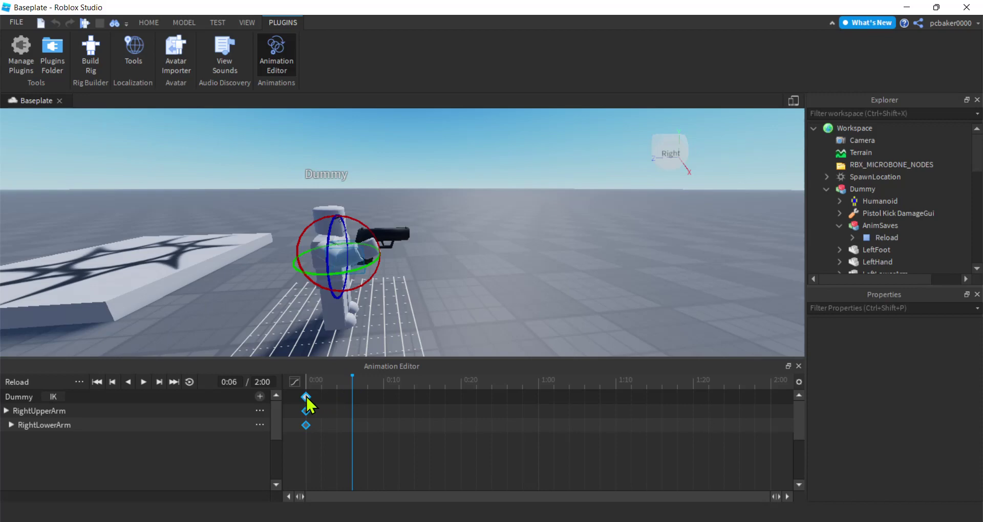
{"action": "right_click", "coordinate": [306, 395]}
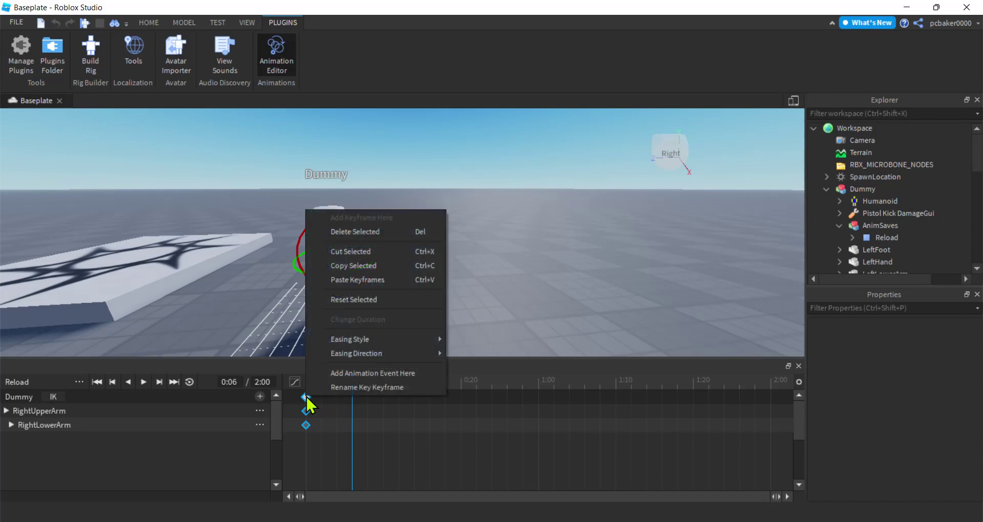
{"action": "left_click", "coordinate": [340, 266]}
{"action": "left_click", "coordinate": [384, 399]}
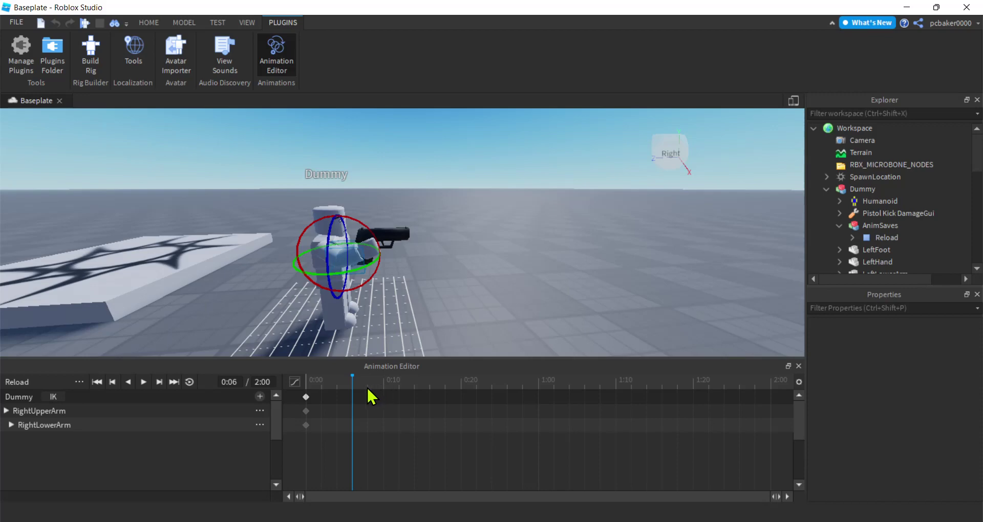
{"action": "left_click", "coordinate": [368, 397]}
{"action": "right_click", "coordinate": [370, 408]}
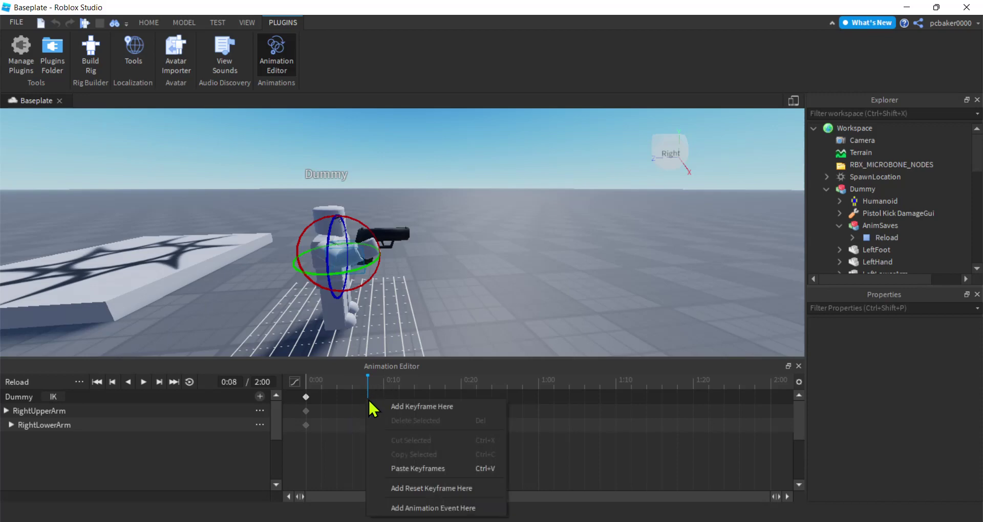
{"action": "left_click", "coordinate": [410, 468]}
Rotate the right upper arm inward and down at 0:08 so the pistol is lowered in front of the Dummy's chest.
{"action": "right_click_drag", "start_coordinate": [475, 309], "coordinate": [358, 329]}
{"action": "left_click", "coordinate": [397, 272]}
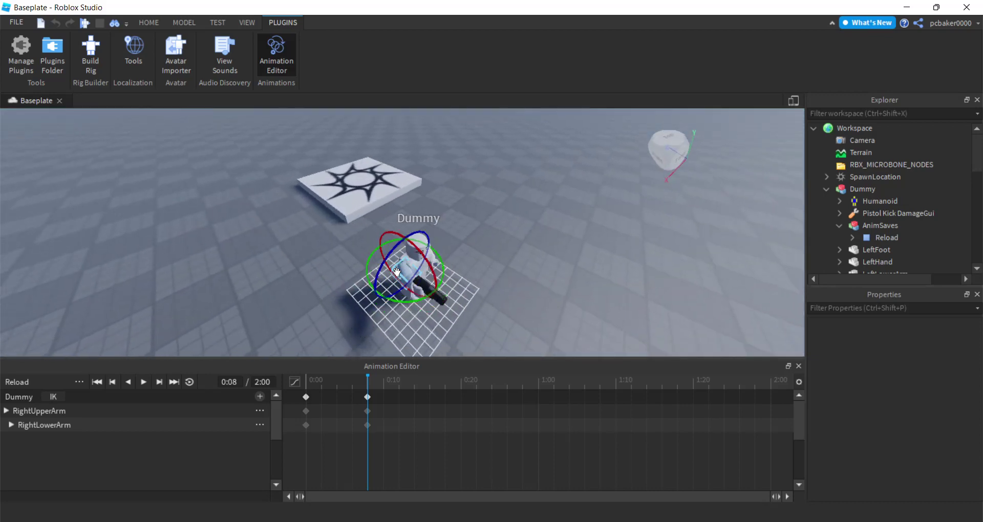
{"action": "left_click_drag", "start_coordinate": [370, 272], "coordinate": [377, 279]}
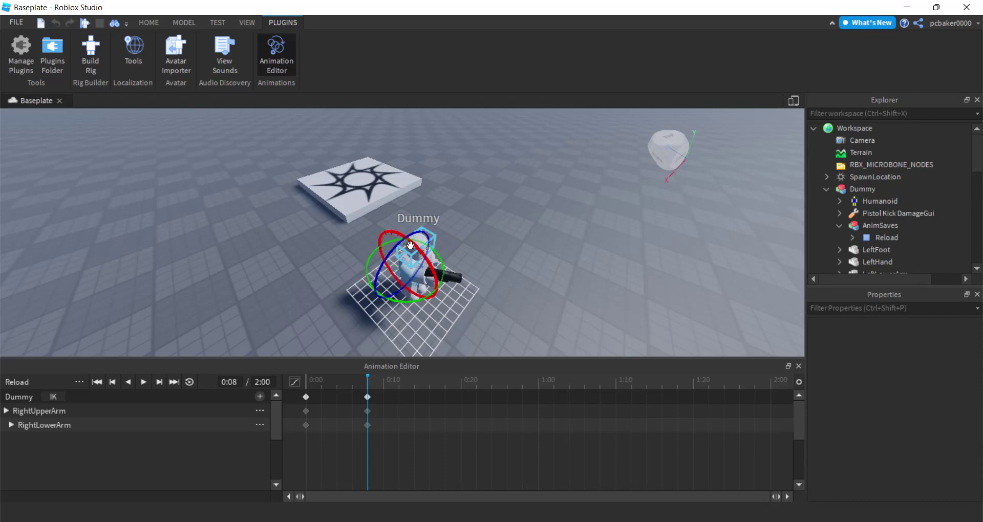
{"action": "left_click_drag", "start_coordinate": [410, 246], "coordinate": [433, 269]}
{"action": "right_click_drag", "start_coordinate": [521, 283], "coordinate": [520, 288]}
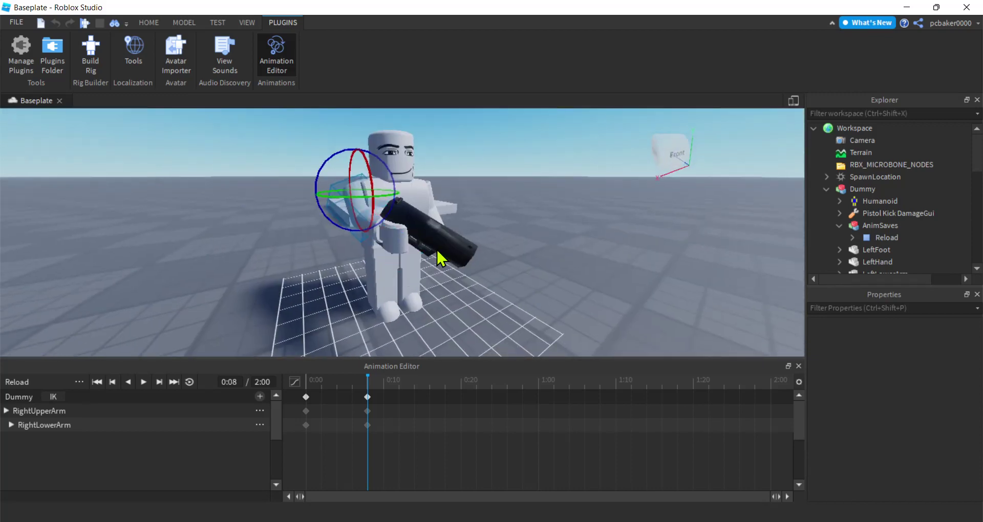
{"action": "right_click_drag", "start_coordinate": [436, 296], "coordinate": [437, 296]}
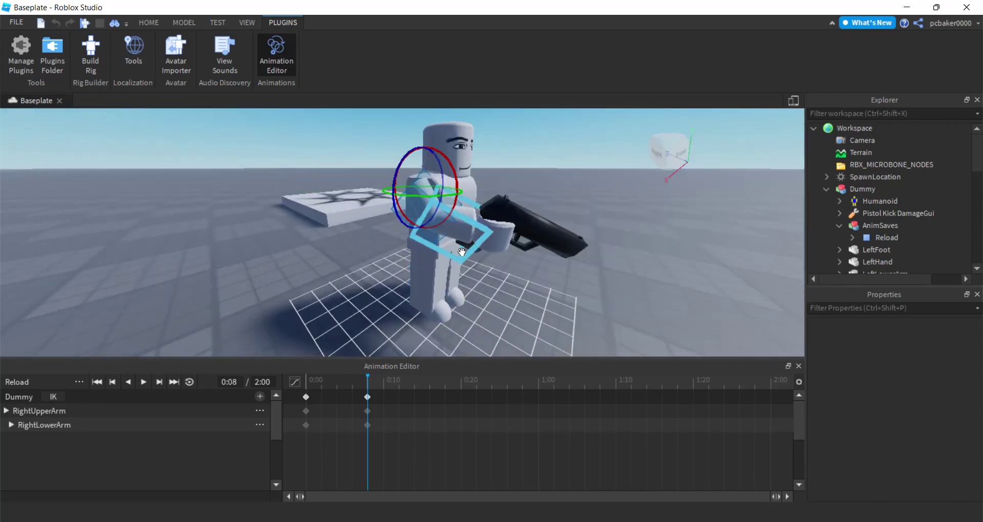
Rotate the right lower arm at 0:08 so the pistol lies level across the Dummy's chest.
{"action": "left_click", "coordinate": [435, 300]}
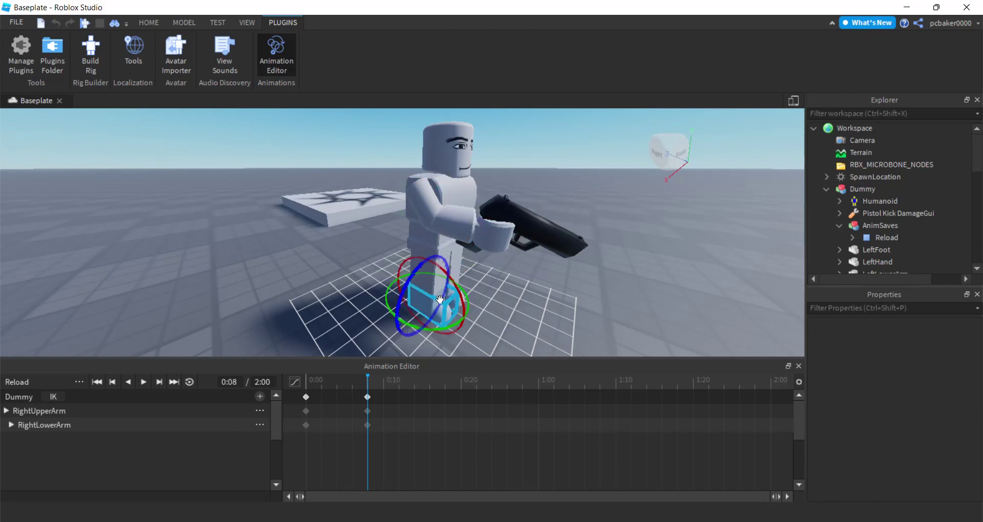
{"action": "left_click", "coordinate": [454, 224]}
{"action": "right_click_drag", "start_coordinate": [457, 281], "coordinate": [457, 280]}
{"action": "left_click_drag", "start_coordinate": [198, 190], "coordinate": [194, 221]}
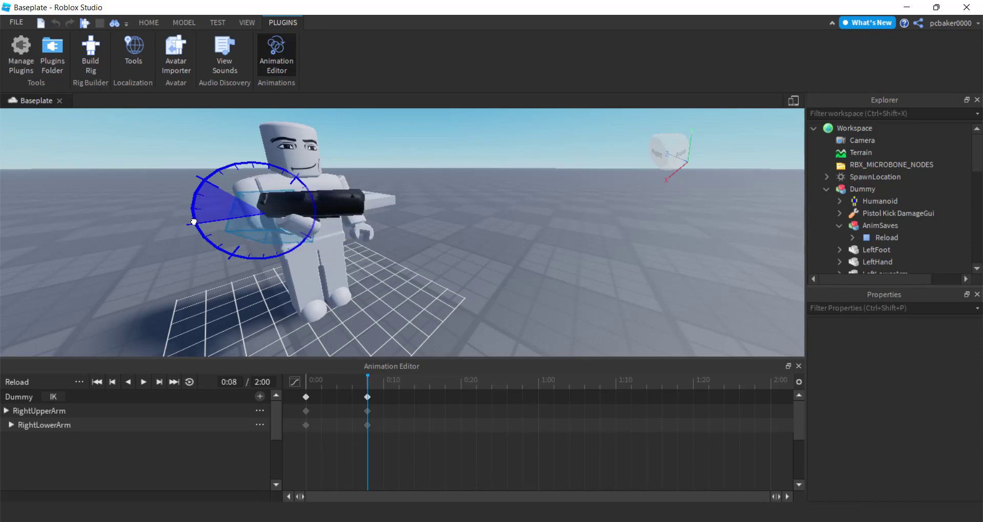
{"action": "left_click_drag", "start_coordinate": [194, 223], "coordinate": [193, 223]}
Rotate the right hand at 0:08 to turn the pistol in front of the Dummy's chest.
{"action": "right_click_drag", "start_coordinate": [250, 268], "coordinate": [251, 269]}
{"action": "left_click", "coordinate": [254, 179]}
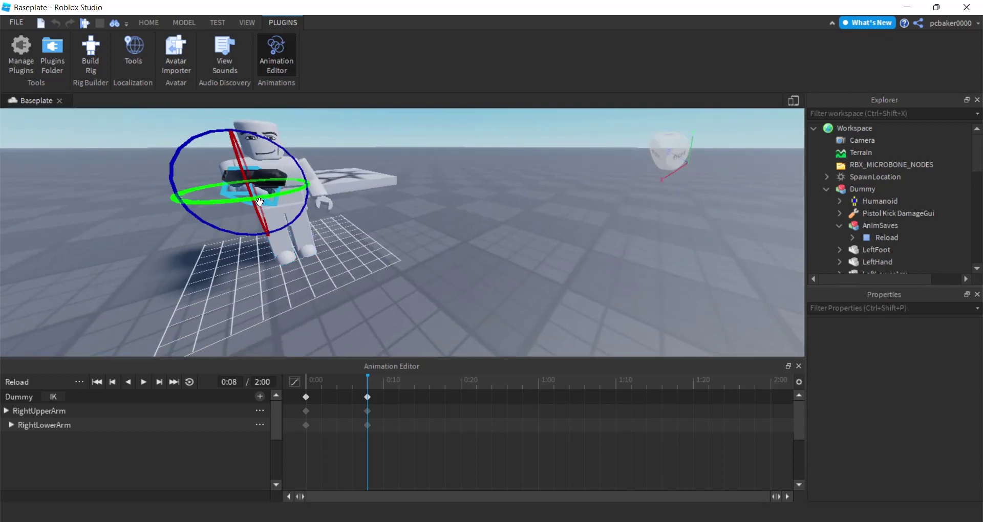
{"action": "left_click_drag", "start_coordinate": [171, 175], "coordinate": [330, 262]}
{"action": "right_click_drag", "start_coordinate": [294, 246], "coordinate": [295, 246]}
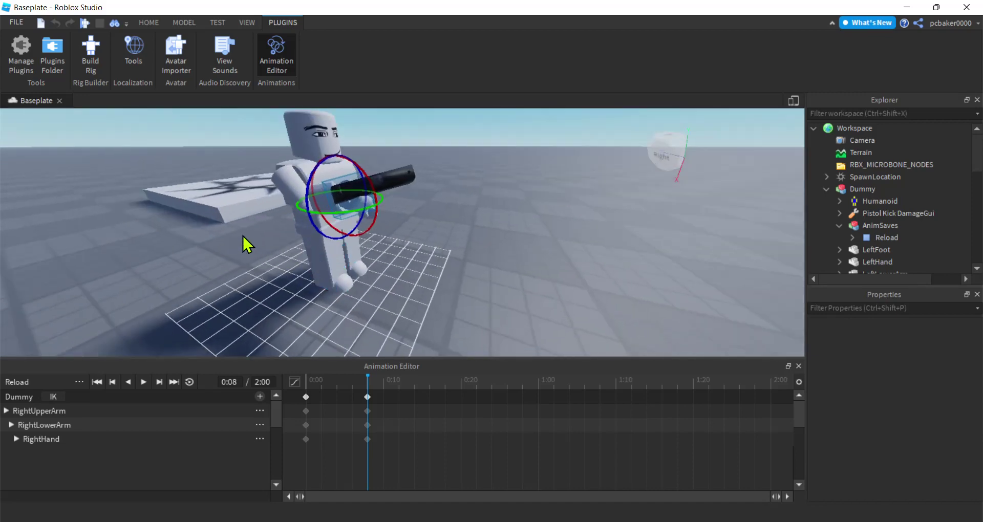
Turn the right upper arm around its vertical axis at 0:08 to adjust how the pistol crosses the body.
{"action": "left_click", "coordinate": [269, 178]}
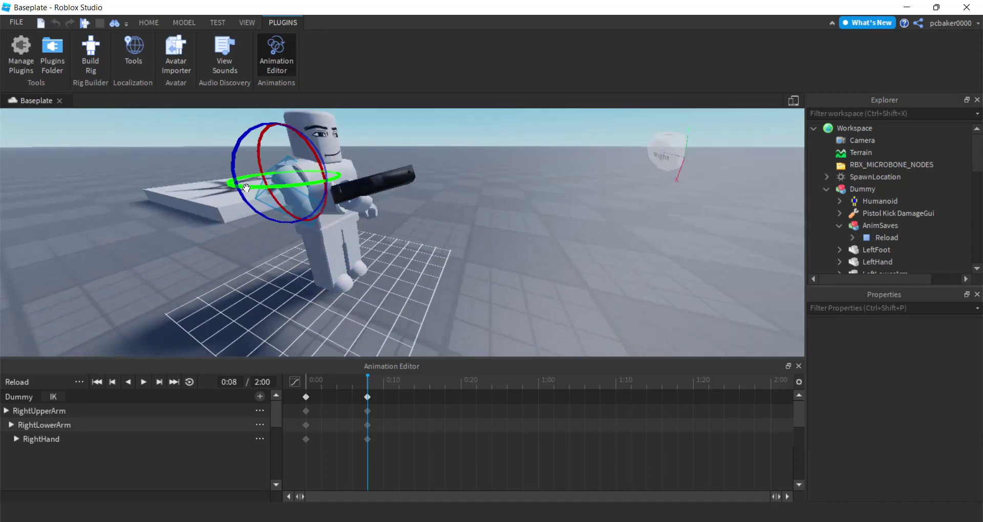
{"action": "left_click_drag", "start_coordinate": [246, 188], "coordinate": [248, 189]}
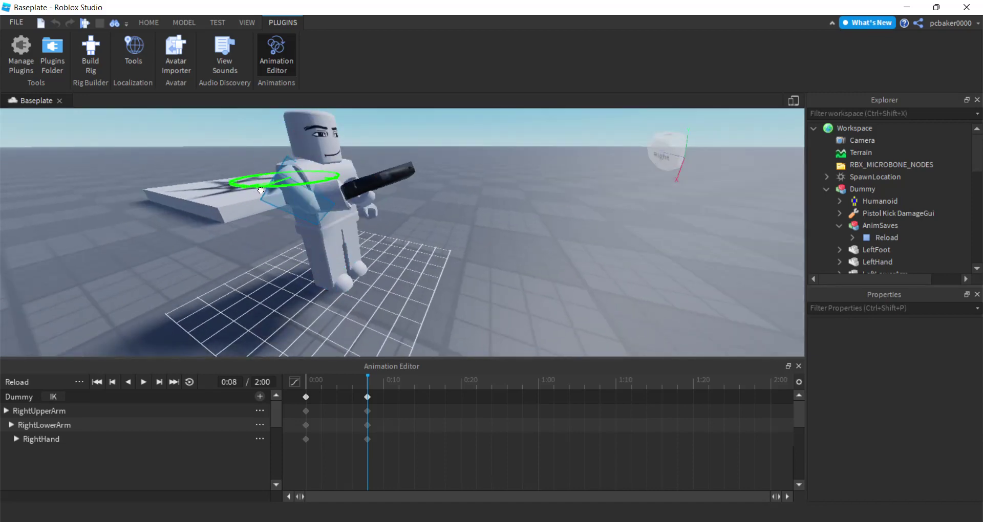
{"action": "left_click_drag", "start_coordinate": [260, 191], "coordinate": [262, 190]}
{"action": "right_click_drag", "start_coordinate": [402, 243], "coordinate": [407, 251]}
{"action": "scroll", "coordinate": [403, 252], "scroll_direction": "up", "scroll_amount": 6}
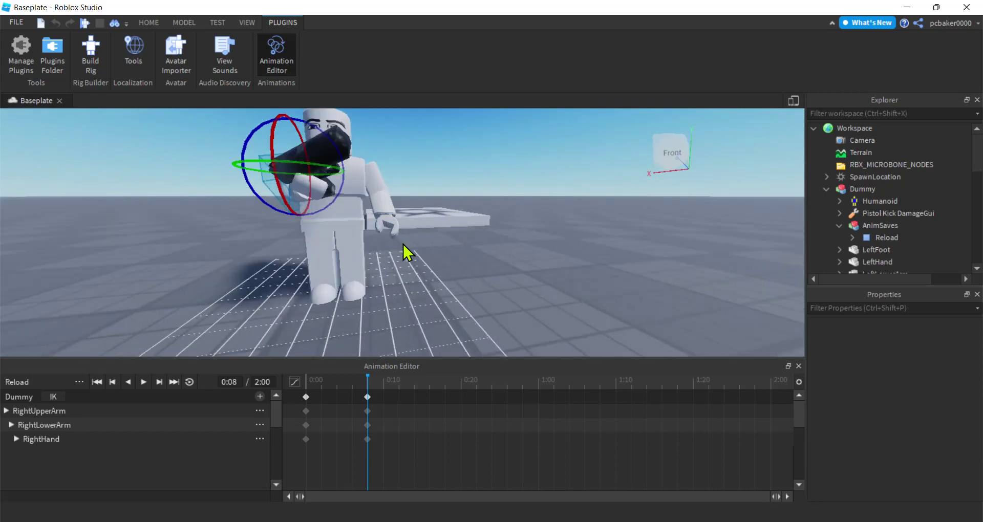
{"action": "scroll", "coordinate": [403, 252], "scroll_direction": "down", "scroll_amount": 6}
{"action": "left_click_drag", "start_coordinate": [327, 171], "coordinate": [326, 191]}
Rotate the left upper arm at 0:08 so the left arm comes forward towards the pistol.
{"action": "right_click_drag", "start_coordinate": [406, 209], "coordinate": [473, 232]}
{"action": "mouse_move", "coordinate": [428, 210]}
{"action": "right_mouse_down"}
{"action": "mouse_move", "coordinate": [448, 230]}
{"action": "mouse_move", "coordinate": [438, 225]}
{"action": "right_mouse_up"}
{"action": "left_click_drag", "start_coordinate": [420, 211], "coordinate": [426, 241]}
{"action": "right_click_drag", "start_coordinate": [481, 272], "coordinate": [483, 271]}
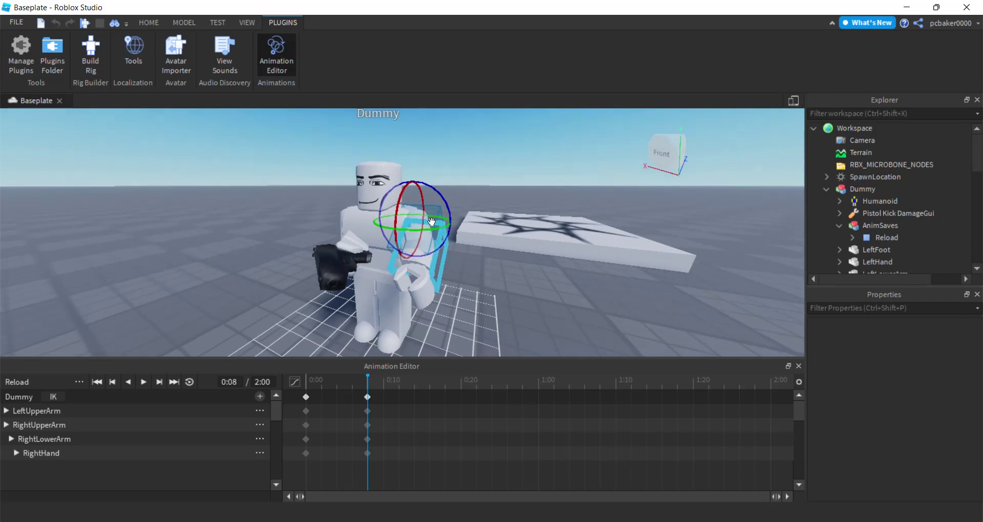
{"action": "left_click_drag", "start_coordinate": [440, 228], "coordinate": [454, 275]}
{"action": "left_click", "coordinate": [456, 279]}
Bend the left lower arm inward at 0:08 so the left hand reaches towards the pistol grip.
{"action": "left_click", "coordinate": [404, 264]}
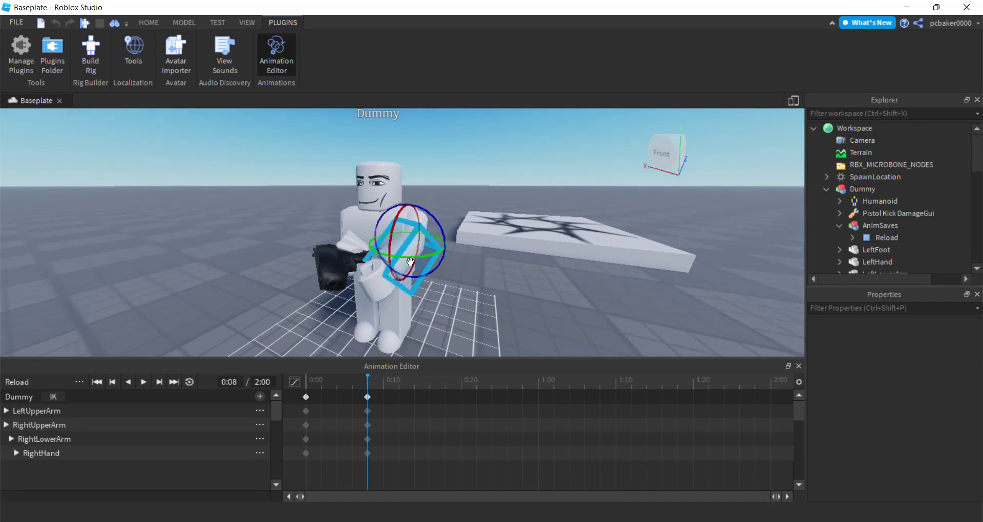
{"action": "left_click_drag", "start_coordinate": [437, 253], "coordinate": [422, 266]}
{"action": "right_click_drag", "start_coordinate": [457, 269], "coordinate": [457, 281]}
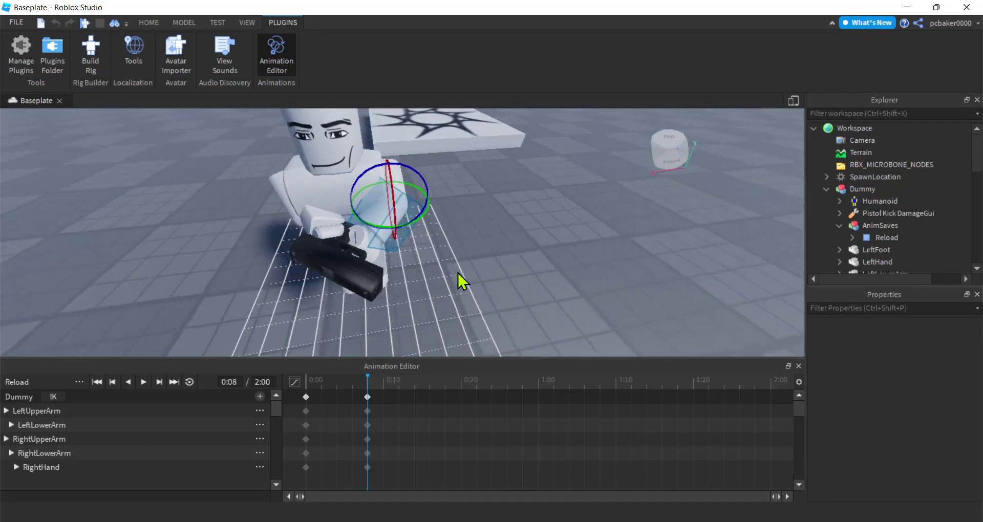
Fine-tune the right upper arm and left lower arm rotations at 0:08 so the left hand meets the pistol.
{"action": "left_click", "coordinate": [282, 192]}
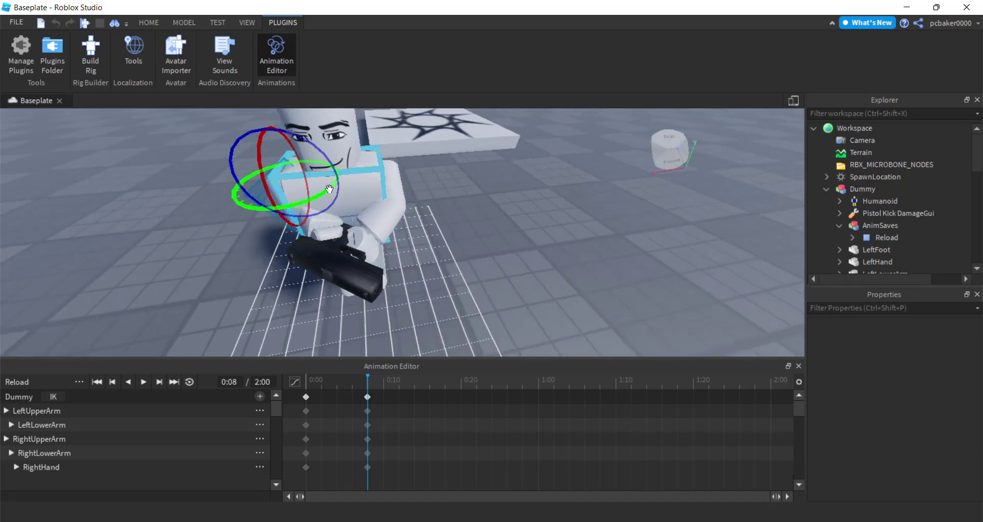
{"action": "left_click_drag", "start_coordinate": [333, 191], "coordinate": [324, 197]}
{"action": "left_click", "coordinate": [410, 215]}
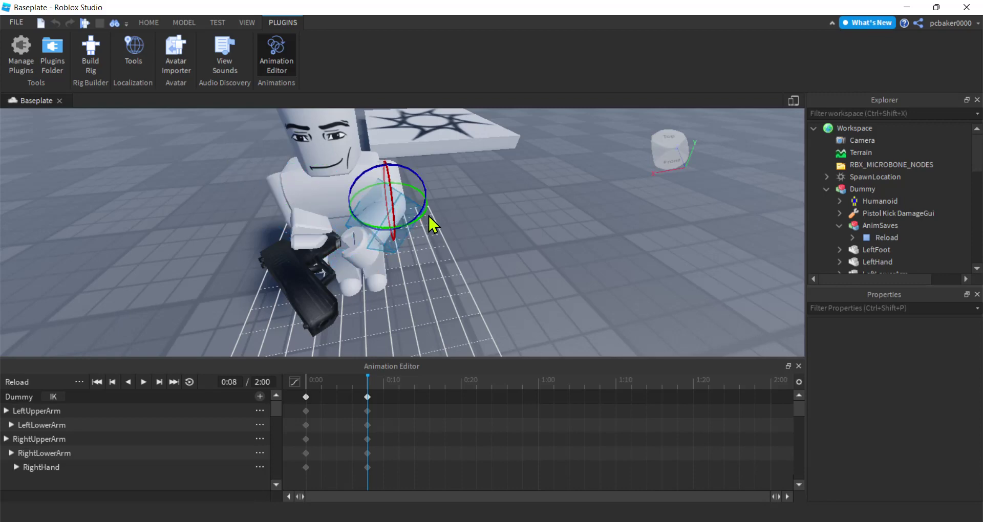
{"action": "left_click_drag", "start_coordinate": [426, 215], "coordinate": [424, 225]}
{"action": "right_click_drag", "start_coordinate": [427, 241], "coordinate": [427, 243]}
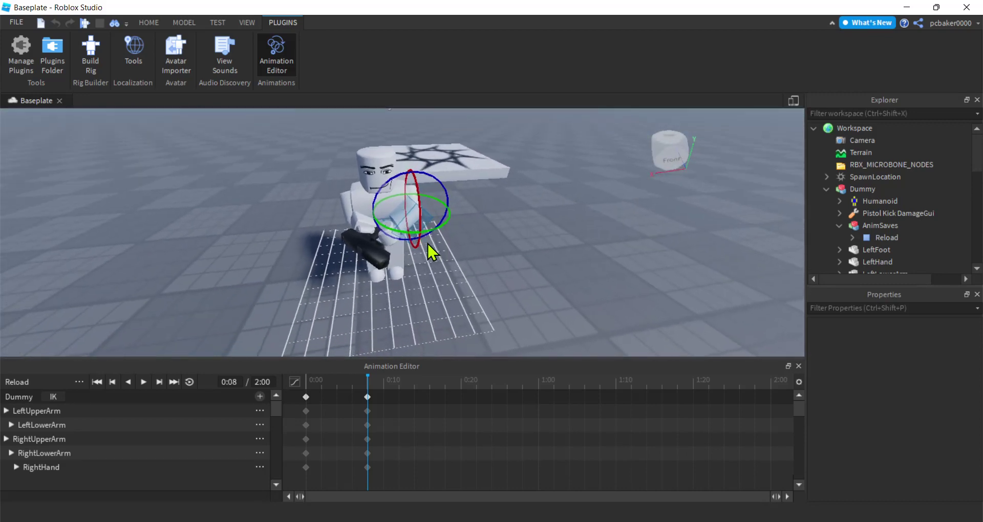
Copy the pose keyframes at 0:08 and paste them at 0:16 and 0:24.
{"action": "left_click", "coordinate": [367, 397]}
{"action": "right_click", "coordinate": [368, 396]}
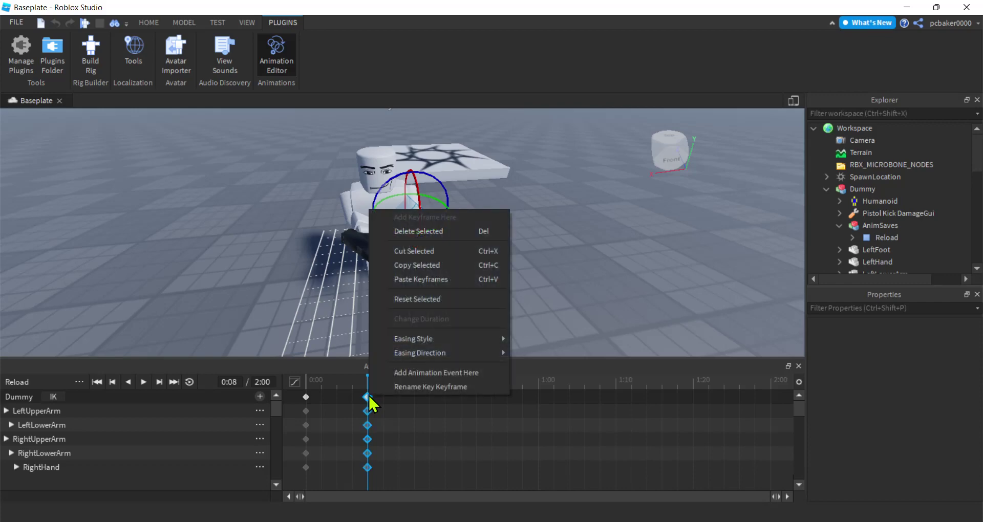
{"action": "left_click", "coordinate": [408, 264]}
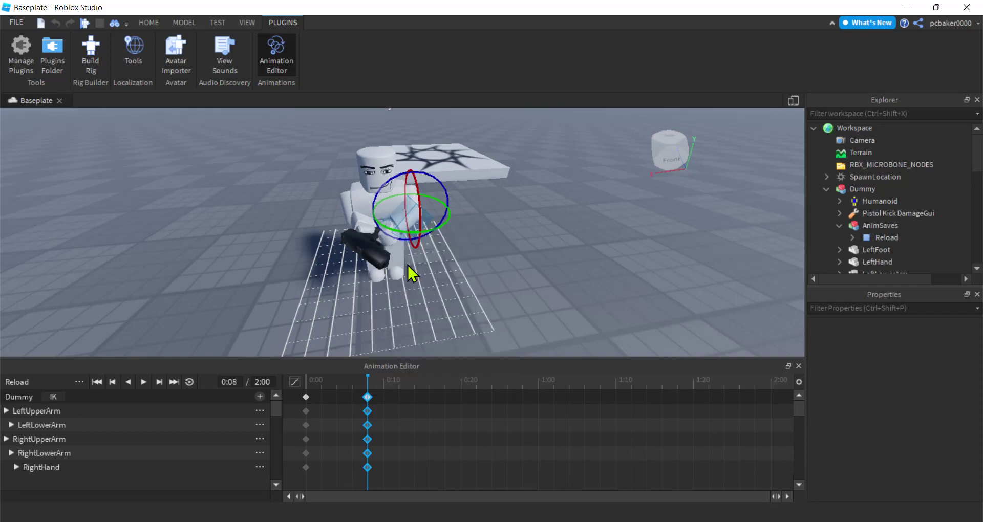
{"action": "left_click", "coordinate": [429, 385]}
{"action": "right_click", "coordinate": [429, 415]}
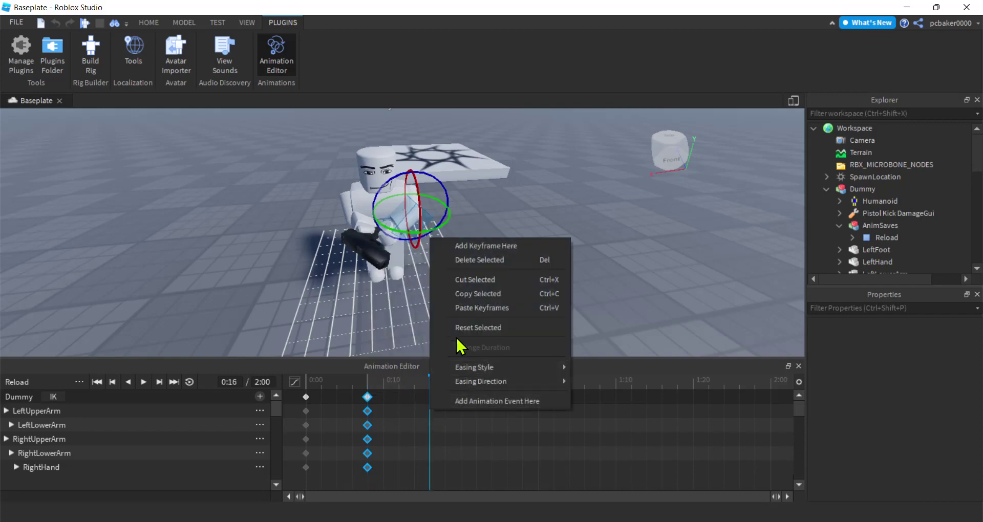
{"action": "left_click", "coordinate": [471, 308]}
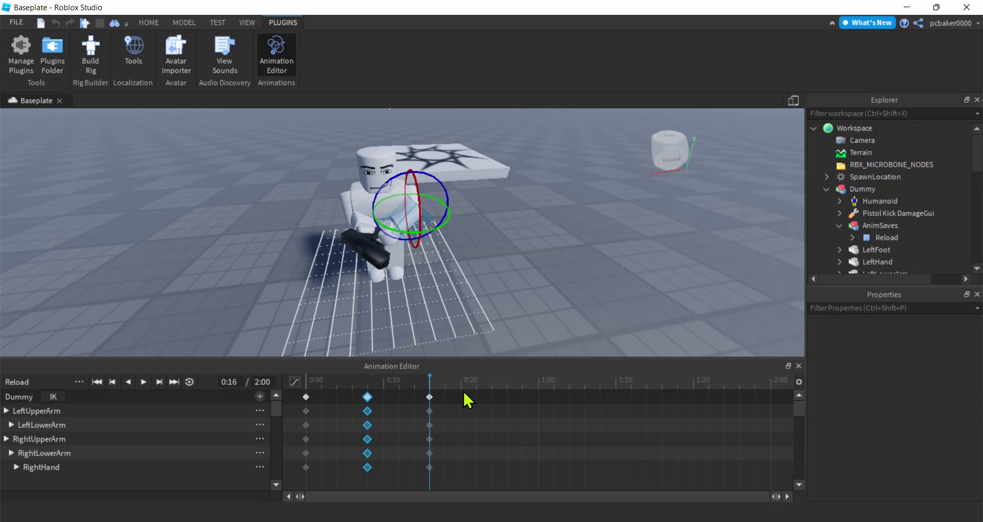
{"action": "left_click", "coordinate": [492, 391]}
{"action": "right_click", "coordinate": [491, 394]}
{"action": "left_click", "coordinate": [542, 295]}
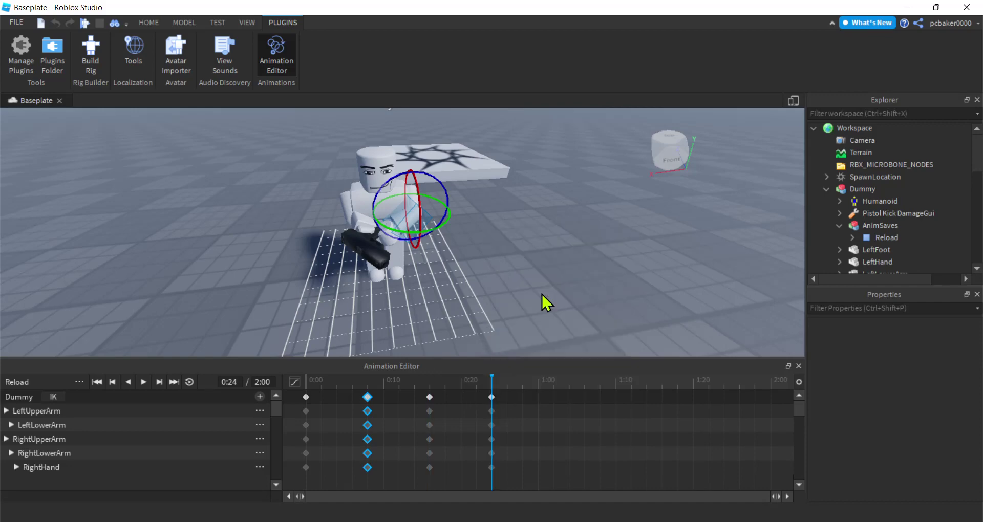
Rotate the left arm at 0:16 to shift the left hand around the pistol grip.
{"action": "left_click", "coordinate": [430, 391]}
{"action": "left_click_drag", "start_coordinate": [441, 228], "coordinate": [457, 226]}
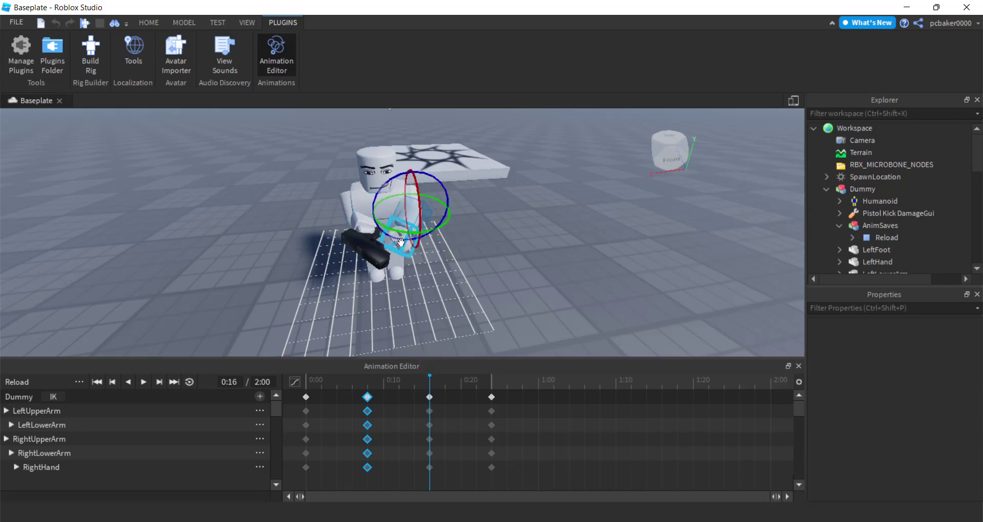
{"action": "left_click", "coordinate": [428, 393]}
Copy the adjusted keyframes at 0:16 and paste them at 0:20.
{"action": "left_click", "coordinate": [429, 397]}
{"action": "right_click", "coordinate": [428, 397]}
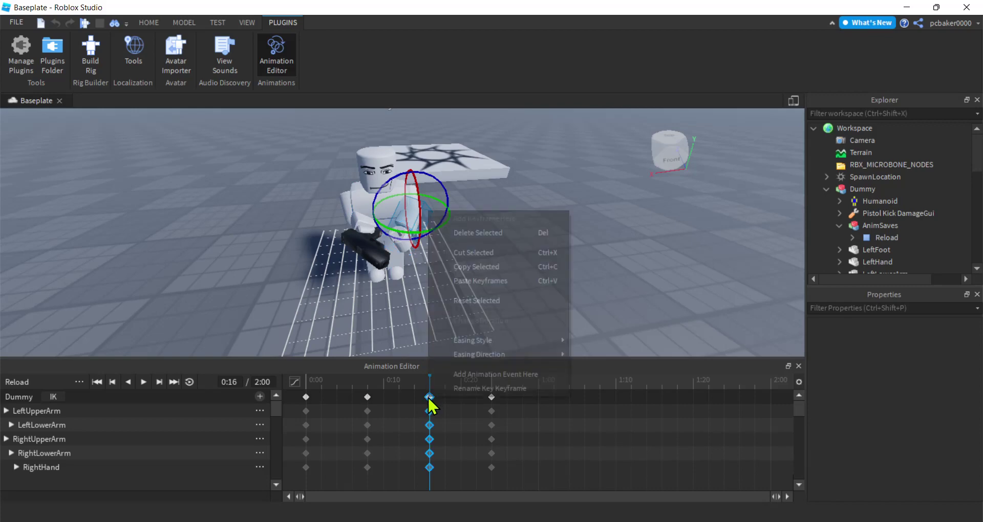
{"action": "left_click", "coordinate": [466, 268]}
{"action": "left_click", "coordinate": [462, 396]}
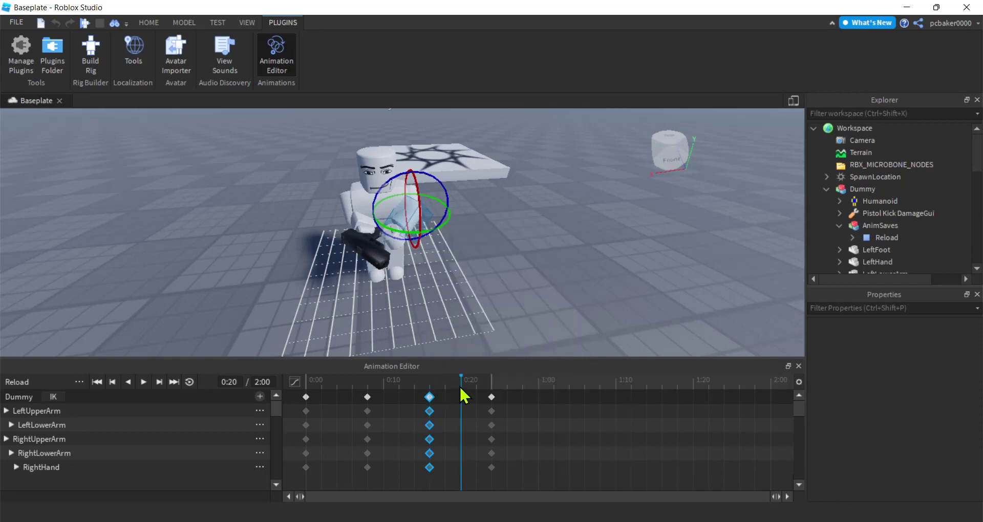
{"action": "right_click", "coordinate": [462, 396]}
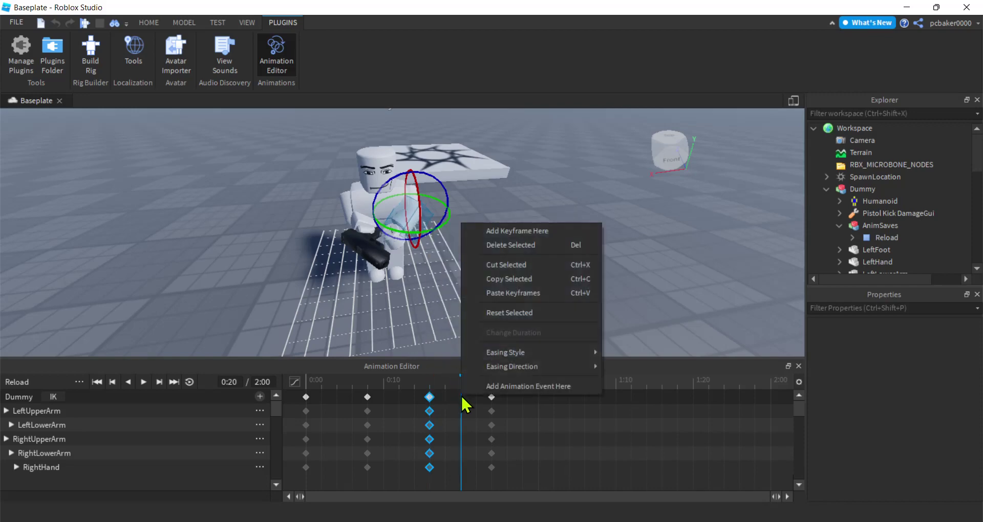
{"action": "left_click", "coordinate": [498, 296]}
Move the keyframes at 0:24 to 0:27 and play the animation from the start.
{"action": "left_click_drag", "start_coordinate": [490, 397], "coordinate": [516, 397]}
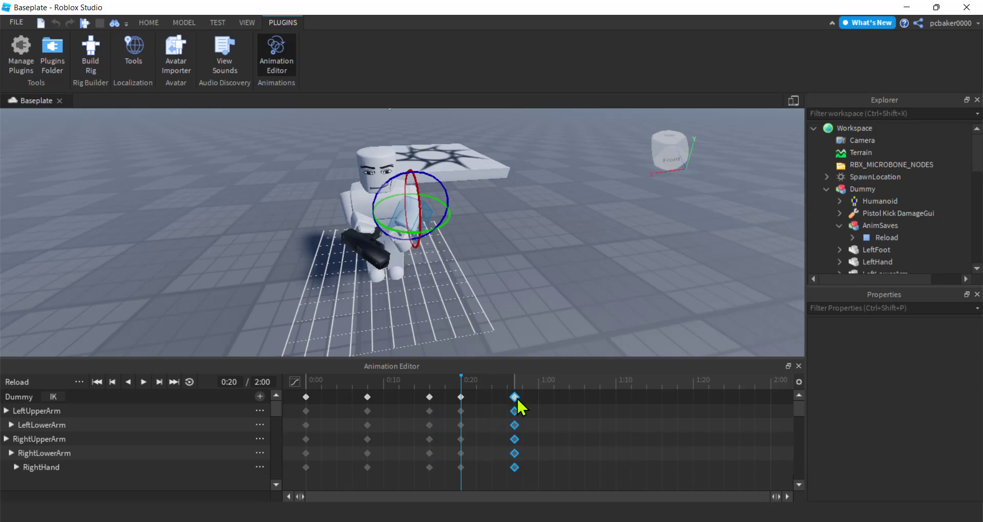
{"action": "left_click", "coordinate": [307, 384]}
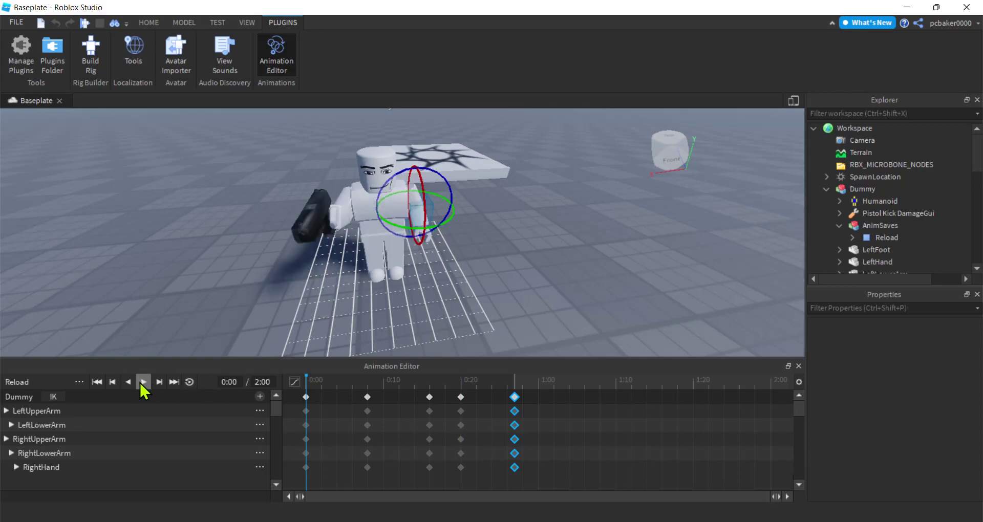
{"action": "left_click", "coordinate": [142, 384]}
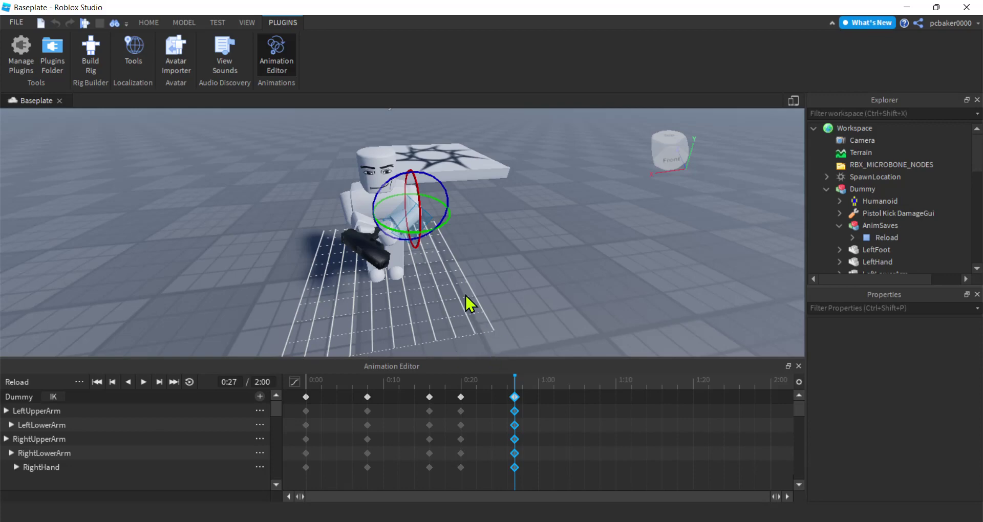
Rotate the right arm at 0:27 so the pistol tips downward in front of the body.
{"action": "right_click_drag", "start_coordinate": [334, 271], "coordinate": [337, 301]}
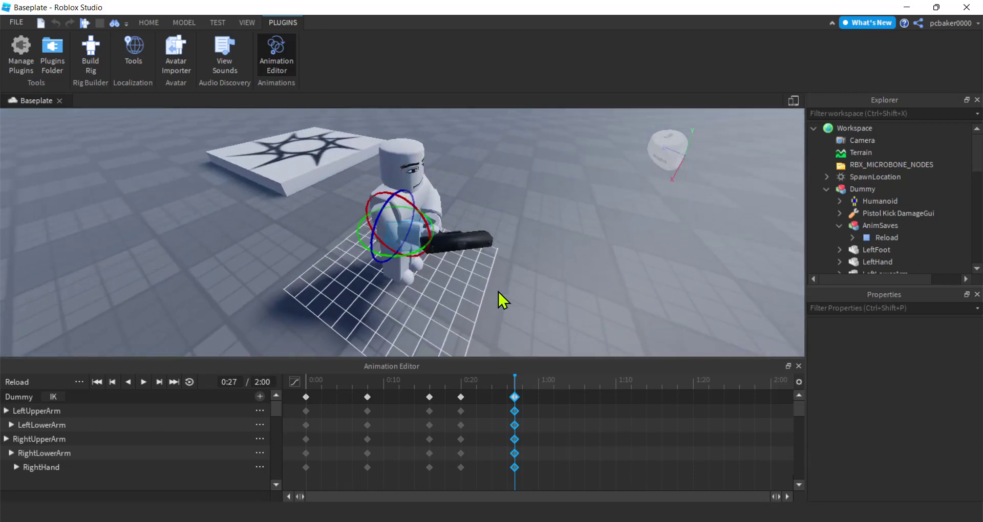
{"action": "right_click_drag", "start_coordinate": [504, 258], "coordinate": [508, 261]}
{"action": "mouse_move", "coordinate": [378, 218]}
{"action": "left_mouse_down"}
{"action": "mouse_move", "coordinate": [403, 261]}
{"action": "mouse_move", "coordinate": [410, 327]}
{"action": "mouse_move", "coordinate": [418, 296]}
{"action": "mouse_move", "coordinate": [382, 224]}
{"action": "mouse_move", "coordinate": [371, 228]}
{"action": "left_mouse_up"}
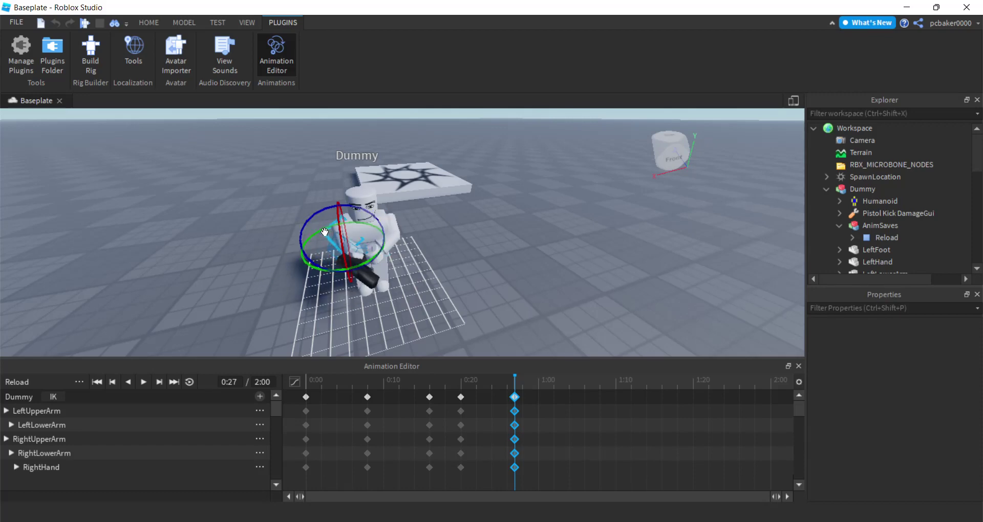
{"action": "left_click", "coordinate": [287, 228]}
{"action": "left_click", "coordinate": [333, 235]}
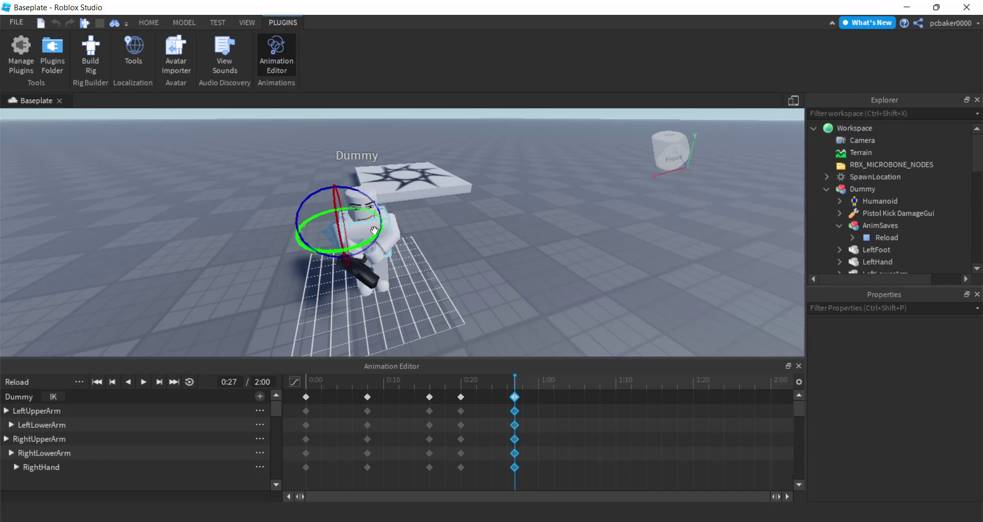
{"action": "left_click_drag", "start_coordinate": [372, 239], "coordinate": [370, 295]}
{"action": "right_click_drag", "start_coordinate": [370, 294], "coordinate": [409, 266]}
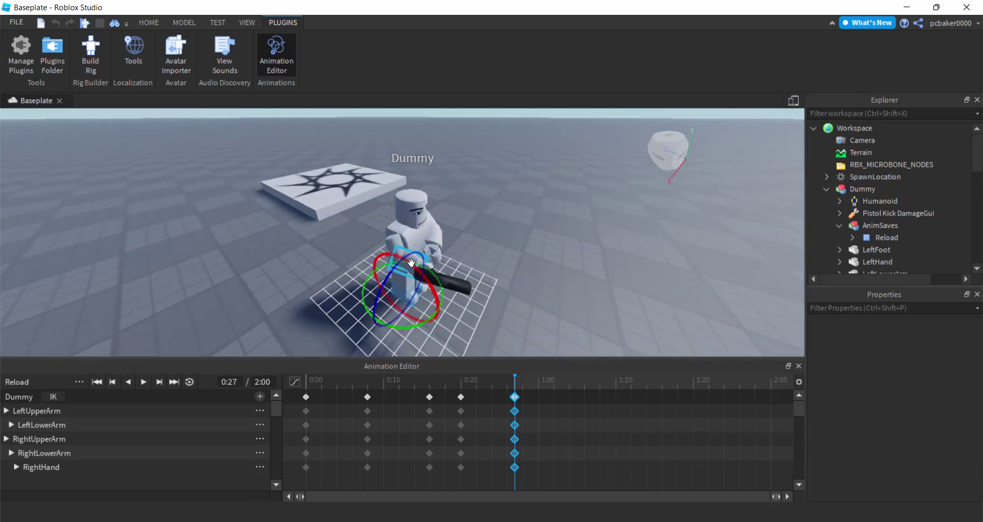
{"action": "left_click_drag", "start_coordinate": [325, 294], "coordinate": [411, 243]}
{"action": "right_click_drag", "start_coordinate": [328, 292], "coordinate": [318, 302]}
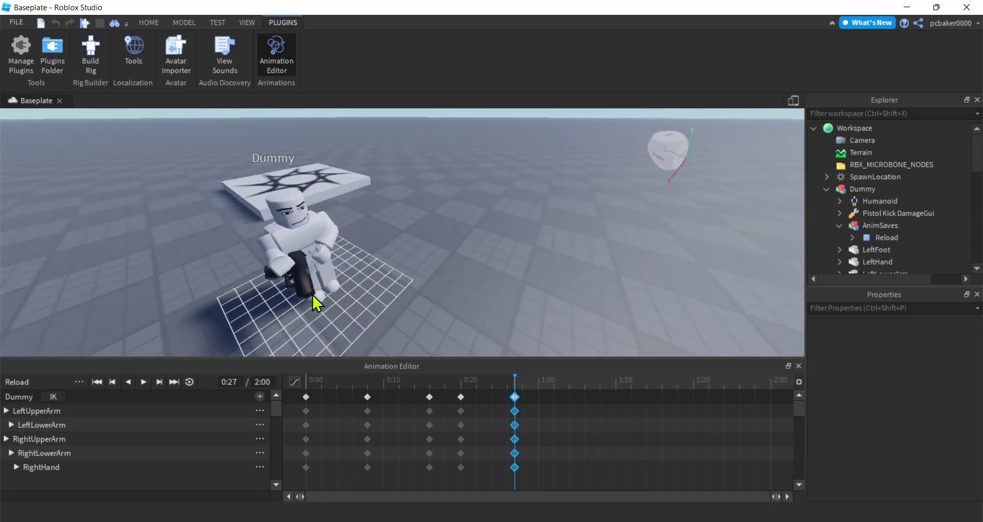
Fine-tune the right arm's rotation at 0:27 while the pistol points down.
{"action": "left_click", "coordinate": [277, 244]}
{"action": "mouse_move", "coordinate": [231, 271]}
{"action": "left_mouse_down"}
{"action": "mouse_move", "coordinate": [259, 272]}
{"action": "mouse_move", "coordinate": [245, 279]}
{"action": "left_mouse_up"}
{"action": "left_click_drag", "start_coordinate": [255, 235], "coordinate": [266, 234]}
{"action": "right_click_drag", "start_coordinate": [373, 275], "coordinate": [374, 274]}
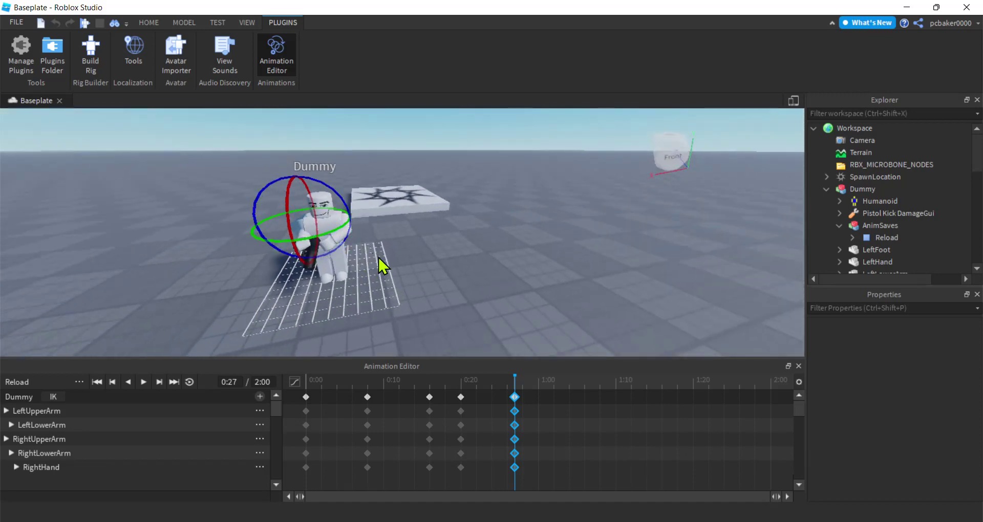
Rotate the left lower and upper arm at 0:27 to reposition the left hand beside the lowered pistol.
{"action": "left_click", "coordinate": [330, 242]}
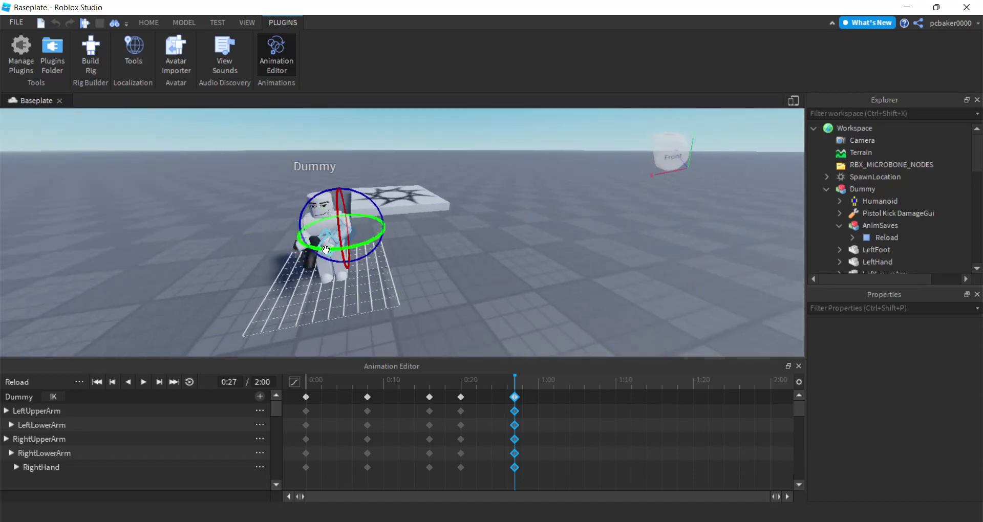
{"action": "left_click_drag", "start_coordinate": [299, 222], "coordinate": [336, 249]}
{"action": "left_click", "coordinate": [399, 227]}
{"action": "left_click", "coordinate": [352, 217]}
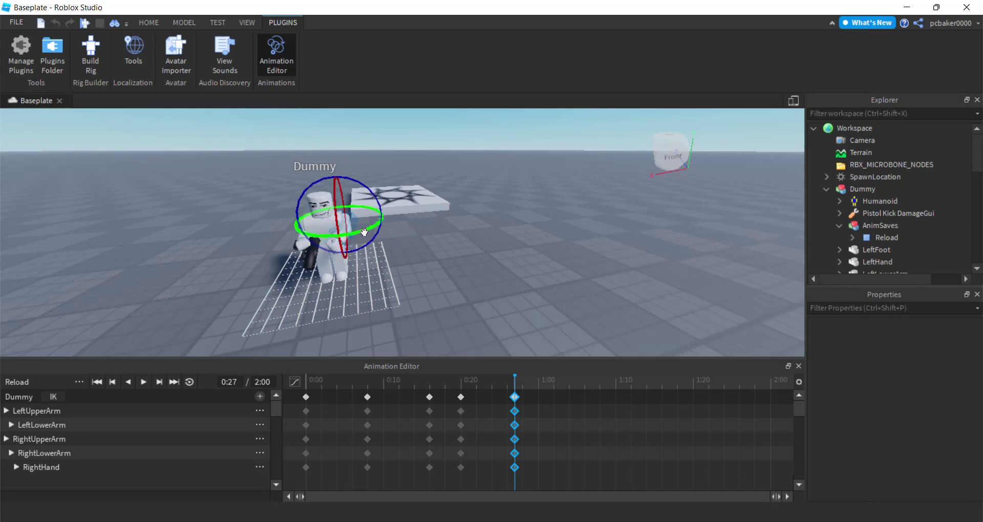
{"action": "left_click_drag", "start_coordinate": [362, 245], "coordinate": [352, 248]}
{"action": "scroll", "coordinate": [383, 269], "scroll_direction": "up", "scroll_amount": 5}
{"action": "scroll", "coordinate": [383, 269], "scroll_direction": "down", "scroll_amount": 5}
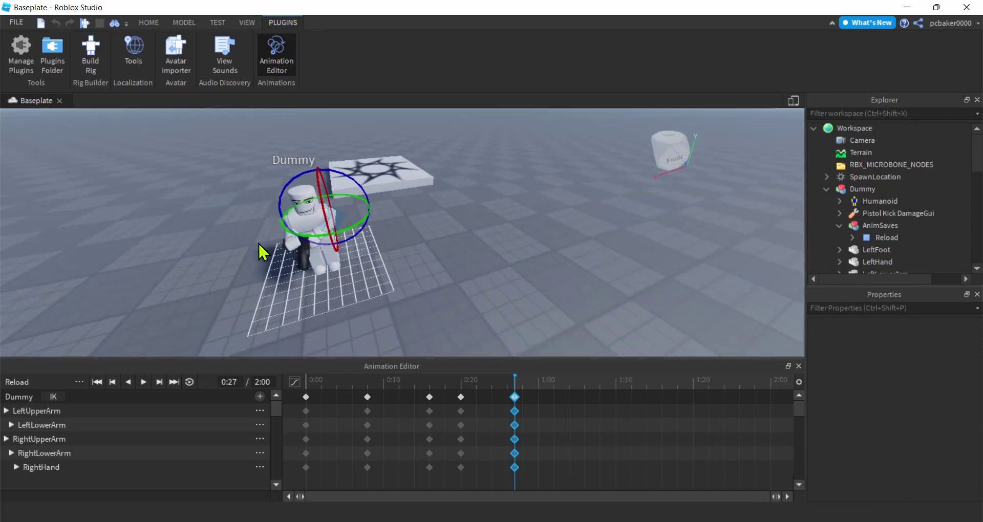
Rotate the right arm at 0:27 so the pistol swings inward across the body.
{"action": "left_click", "coordinate": [258, 242]}
{"action": "left_click", "coordinate": [289, 235]}
{"action": "left_click_drag", "start_coordinate": [252, 262], "coordinate": [272, 265]}
{"action": "left_click", "coordinate": [379, 260]}
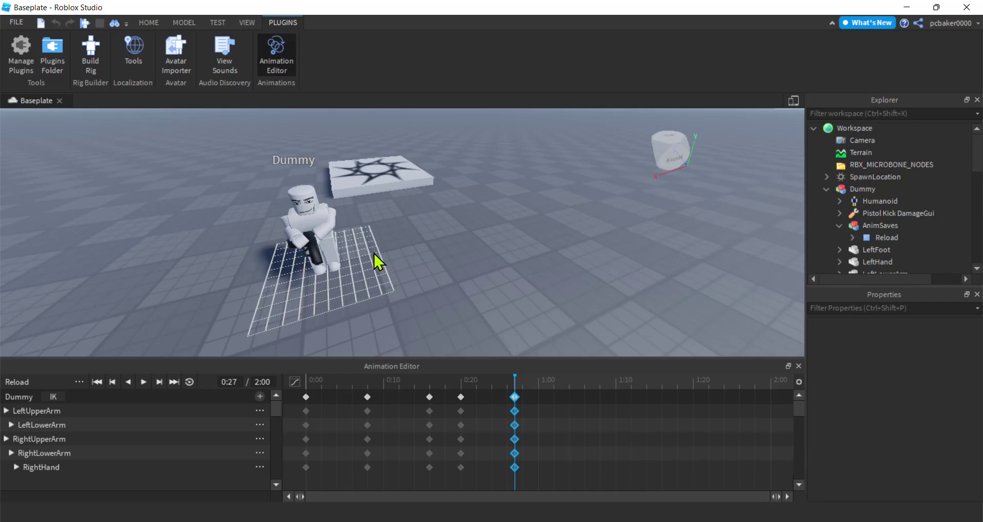
Raise the left upper arm at 0:27 so the left forearm reaches over the pistol.
{"action": "left_click", "coordinate": [327, 233]}
{"action": "right_click_drag", "start_coordinate": [372, 248], "coordinate": [362, 246]}
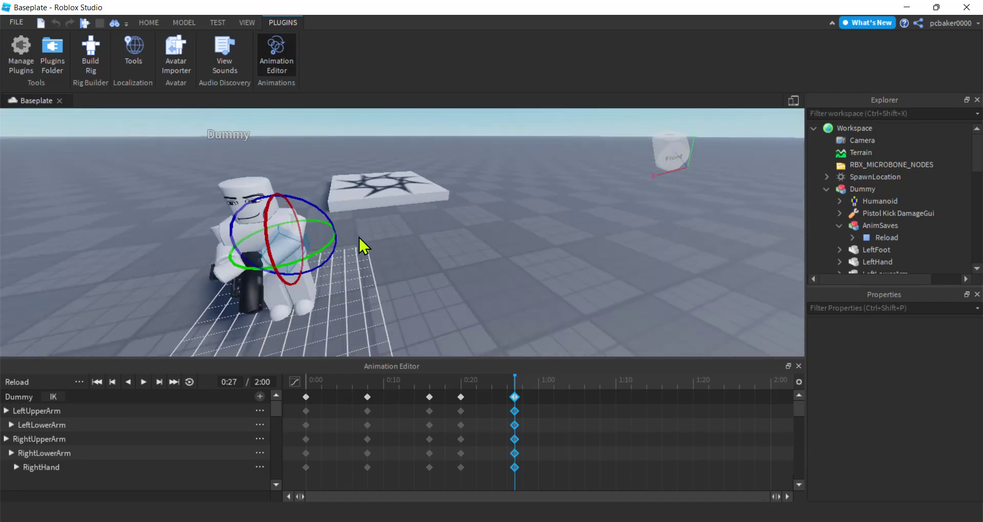
{"action": "left_click", "coordinate": [307, 227]}
{"action": "left_click_drag", "start_coordinate": [279, 211], "coordinate": [276, 197]}
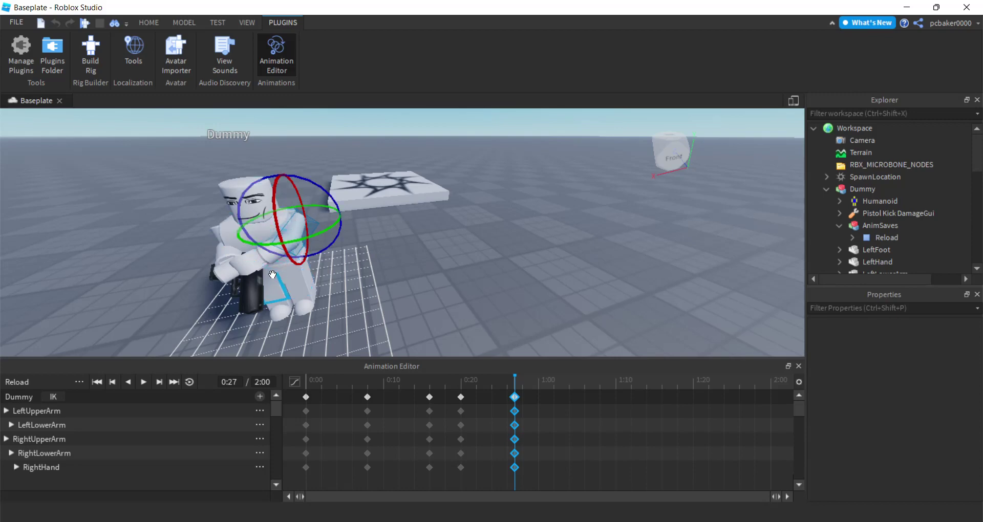
{"action": "left_click", "coordinate": [298, 281]}
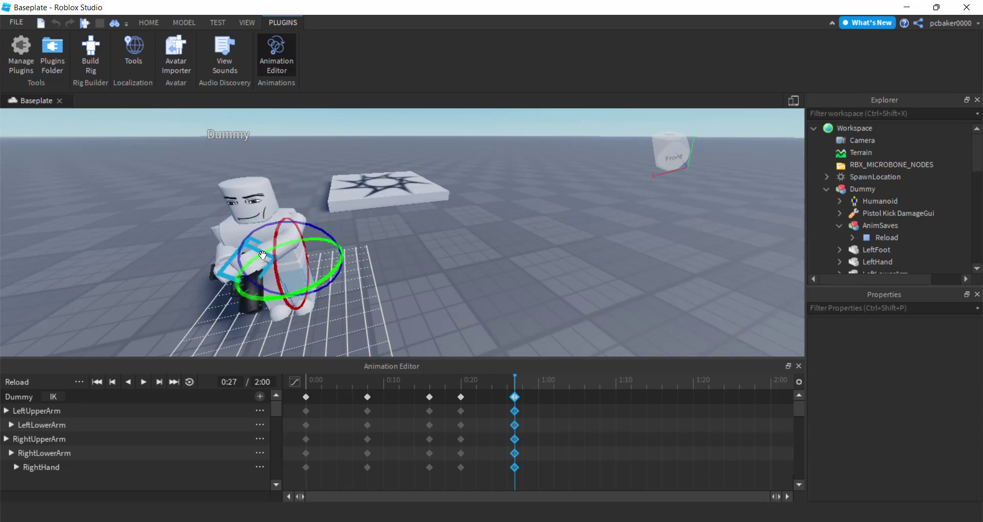
{"action": "left_click", "coordinate": [190, 250]}
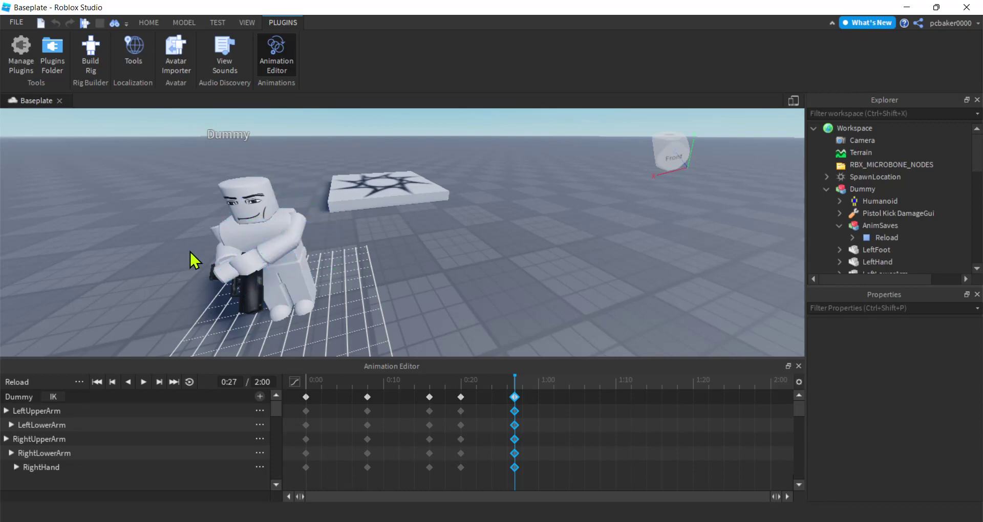
Rotate the left lower arm and left hand at 0:27 to bring the left hand against the pistol.
{"action": "left_click", "coordinate": [268, 251]}
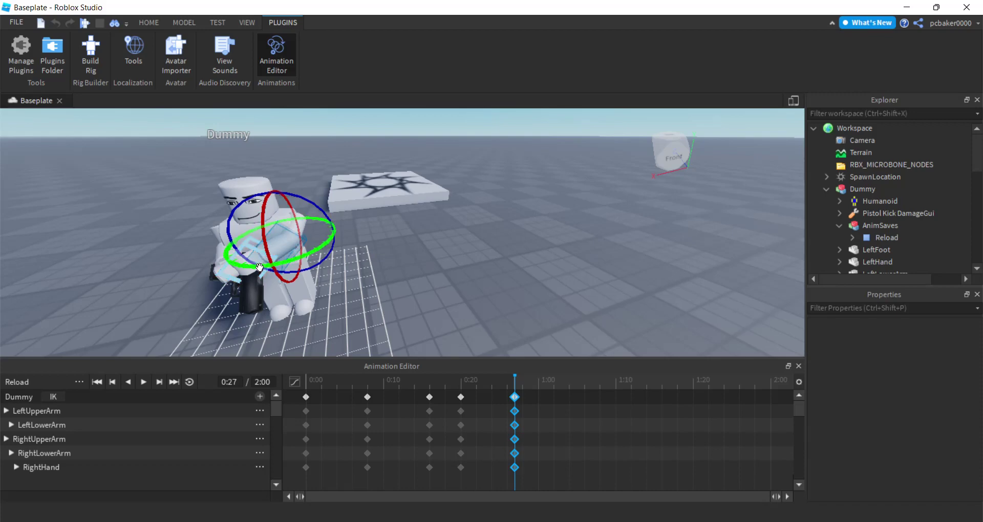
{"action": "left_click_drag", "start_coordinate": [261, 265], "coordinate": [303, 279]}
{"action": "right_click_drag", "start_coordinate": [303, 280], "coordinate": [432, 288]}
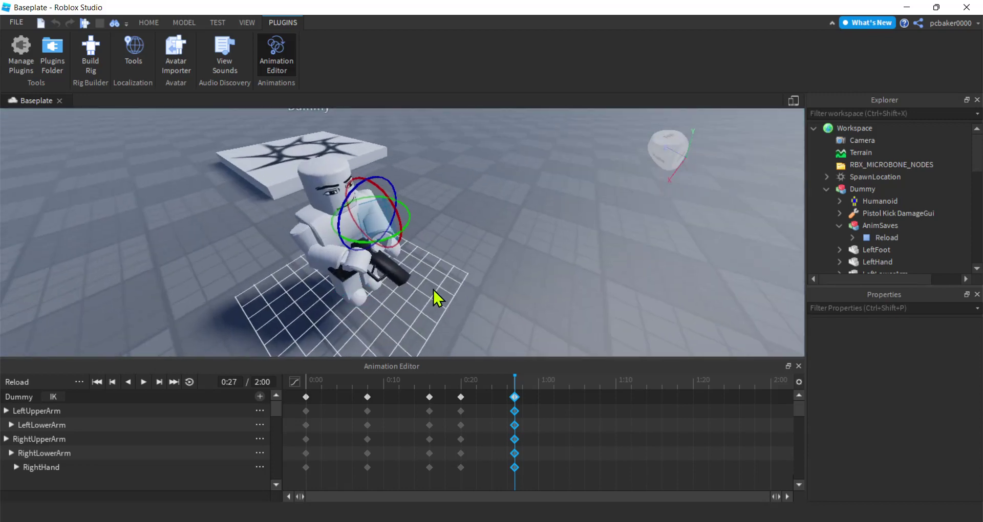
{"action": "left_click", "coordinate": [405, 259]}
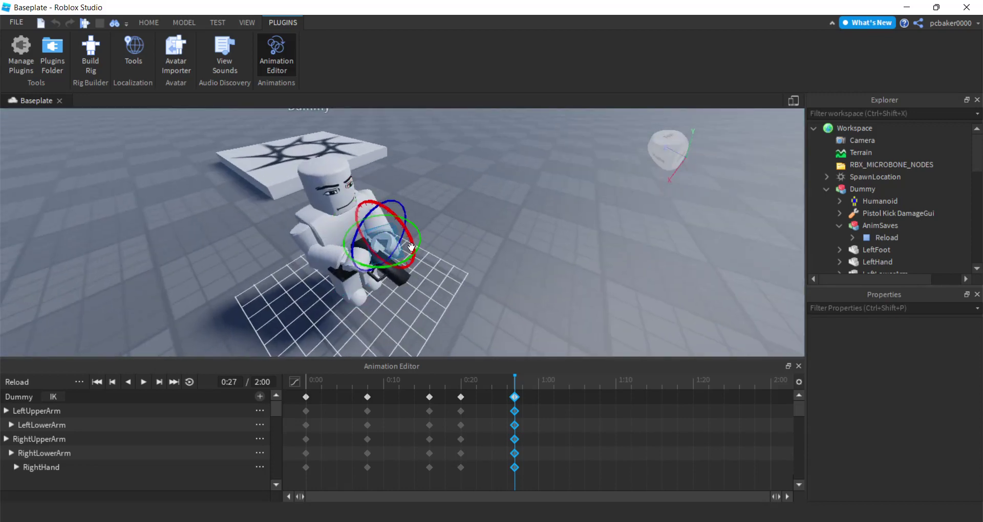
{"action": "left_click_drag", "start_coordinate": [411, 247], "coordinate": [370, 246]}
Turn the right arm at 0:27 to angle the pistol towards the left side, and adjust the left lower arm to meet it.
{"action": "right_click_drag", "start_coordinate": [439, 268], "coordinate": [352, 259]}
{"action": "left_click", "coordinate": [406, 257]}
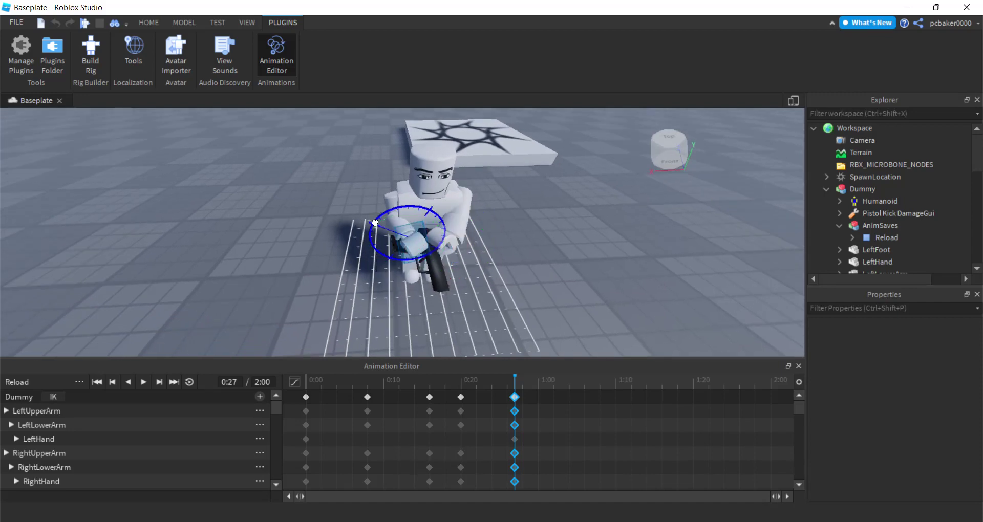
{"action": "left_click_drag", "start_coordinate": [375, 224], "coordinate": [472, 270]}
{"action": "scroll", "coordinate": [472, 270], "scroll_direction": "down", "scroll_amount": 2}
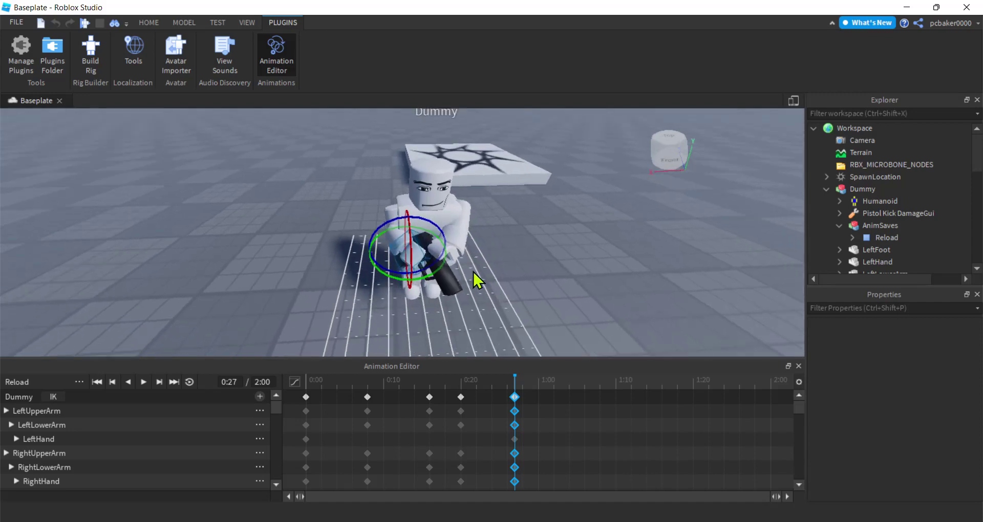
{"action": "left_click", "coordinate": [473, 243]}
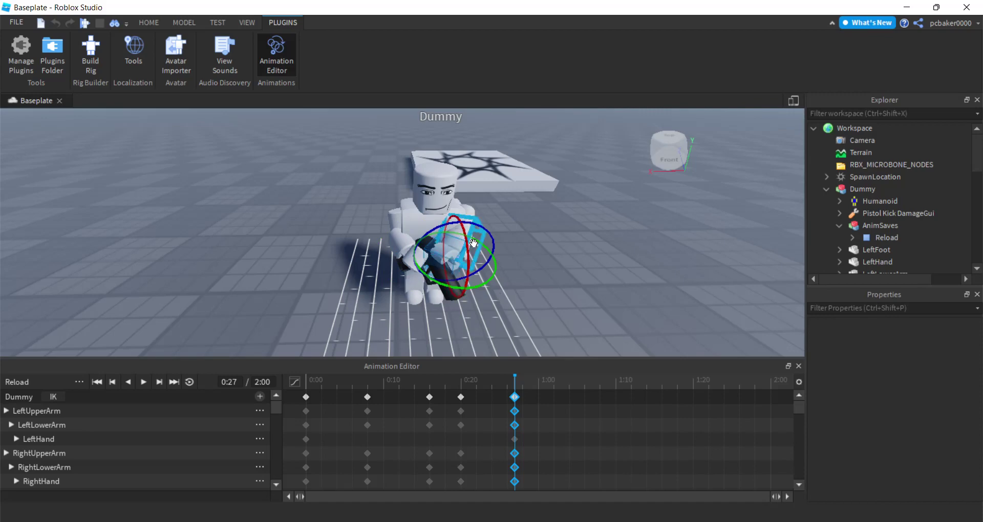
{"action": "left_click_drag", "start_coordinate": [473, 244], "coordinate": [474, 265]}
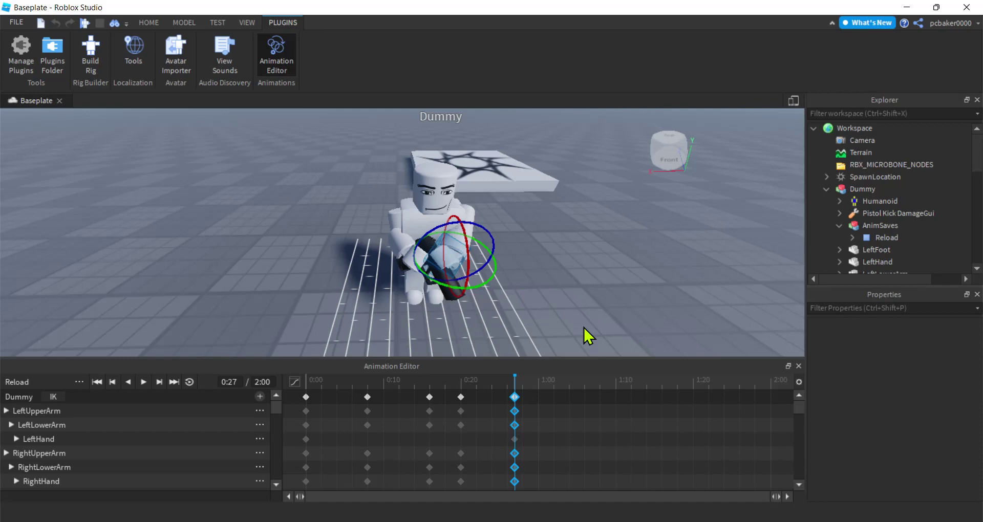
Copy the selected pose keyframes at 0:27 and paste them at 1:02.
{"action": "right_click", "coordinate": [513, 398]}
{"action": "left_click", "coordinate": [543, 280]}
{"action": "left_click", "coordinate": [554, 387]}
{"action": "right_click", "coordinate": [552, 395]}
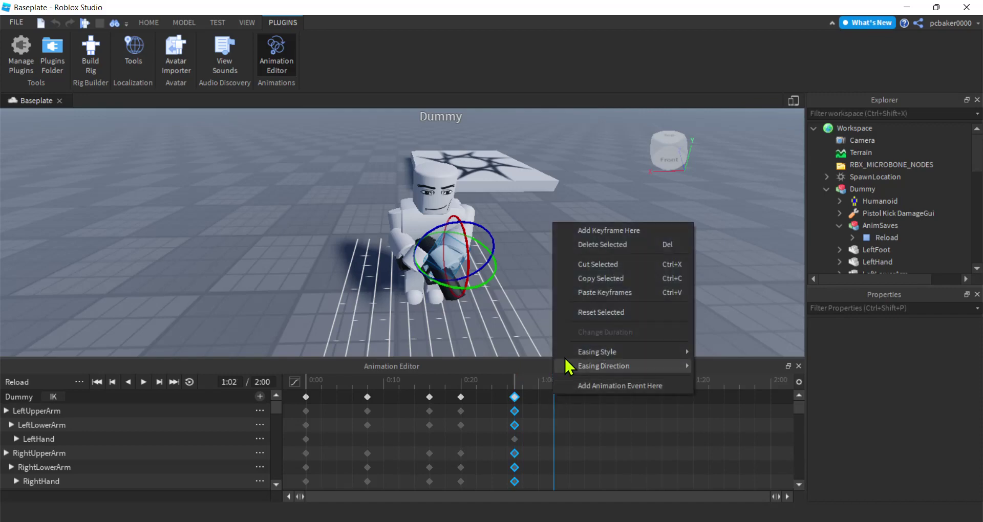
{"action": "left_click", "coordinate": [585, 291]}
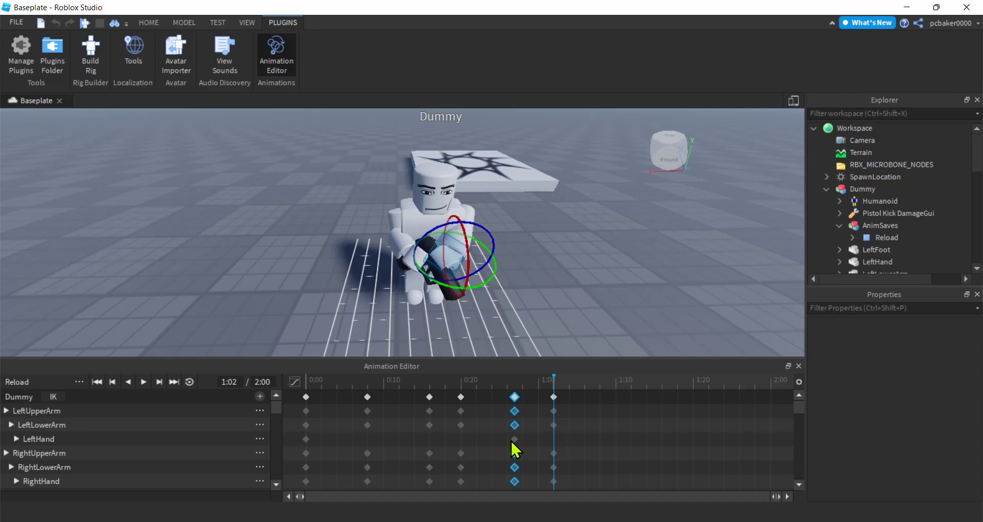
Paste the copied pose keyframes at 1:08 on the Reload timeline.
{"action": "left_click", "coordinate": [598, 394]}
{"action": "right_click", "coordinate": [597, 397]}
{"action": "left_click", "coordinate": [627, 294]}
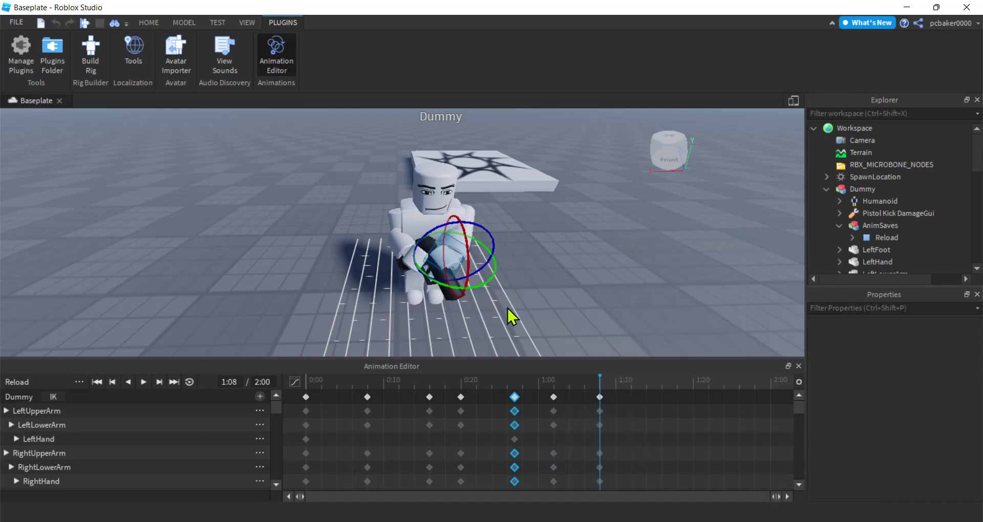
Rotate the left lower arm at 1:08 to lift it away from the pistol.
{"action": "left_click", "coordinate": [530, 257]}
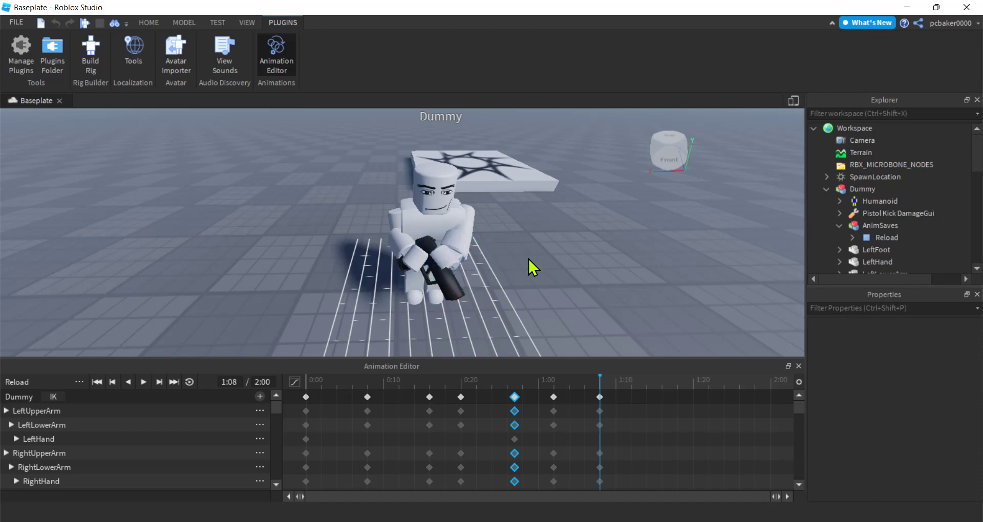
{"action": "left_click", "coordinate": [458, 242]}
{"action": "left_click_drag", "start_coordinate": [497, 251], "coordinate": [478, 265]}
{"action": "mouse_move", "coordinate": [492, 200]}
{"action": "left_mouse_down"}
{"action": "mouse_move", "coordinate": [486, 210]}
{"action": "mouse_move", "coordinate": [492, 202]}
{"action": "left_mouse_up"}
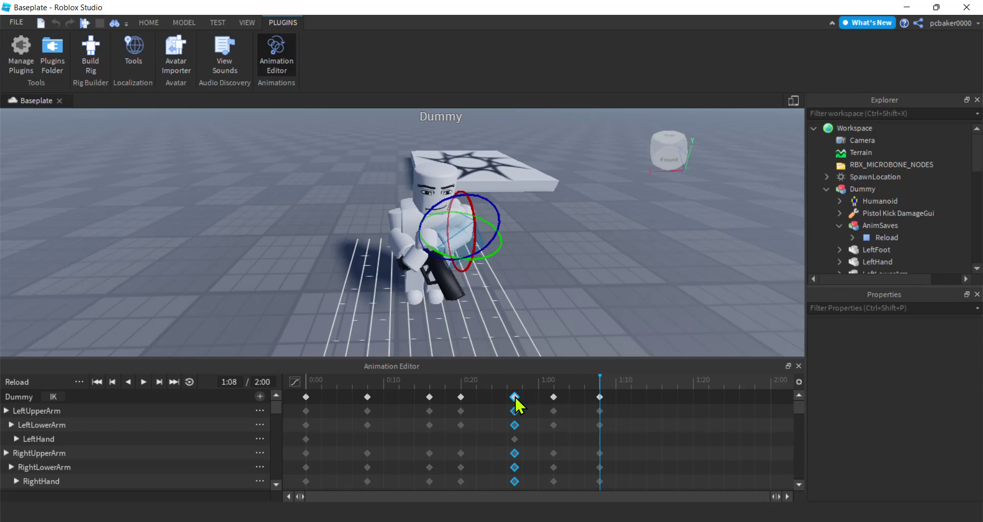
Reorder the last two pose keyframes, placing the raised left-arm pose at 1:03 and the arm-on-pistol pose at 1:10.
{"action": "left_click", "coordinate": [553, 397]}
{"action": "left_click", "coordinate": [600, 397]}
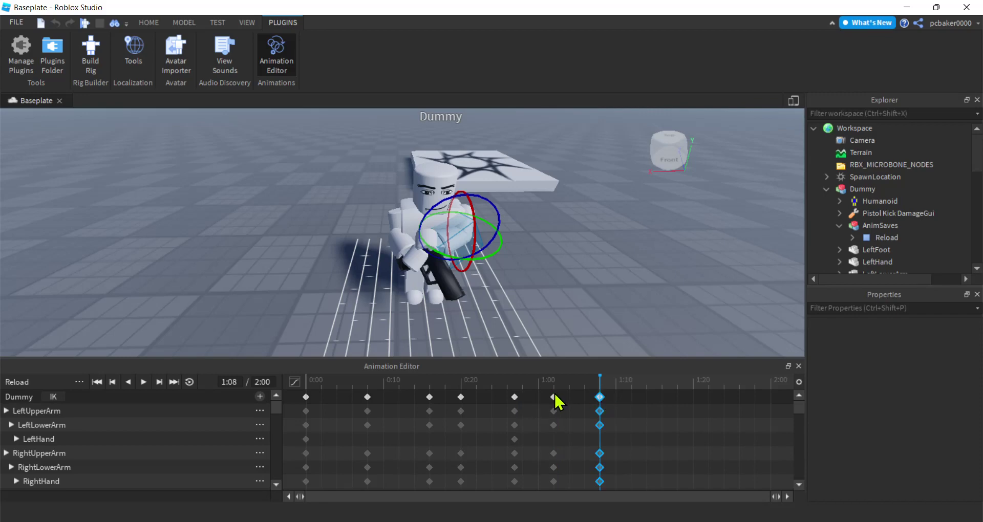
{"action": "mouse_move", "coordinate": [553, 397]}
{"action": "left_mouse_down"}
{"action": "mouse_move", "coordinate": [620, 395]}
{"action": "mouse_move", "coordinate": [563, 405]}
{"action": "left_mouse_up"}
Check the poses at 0:27, 1:03 and 1:10 and preview the Reload animation.
{"action": "left_click", "coordinate": [514, 387]}
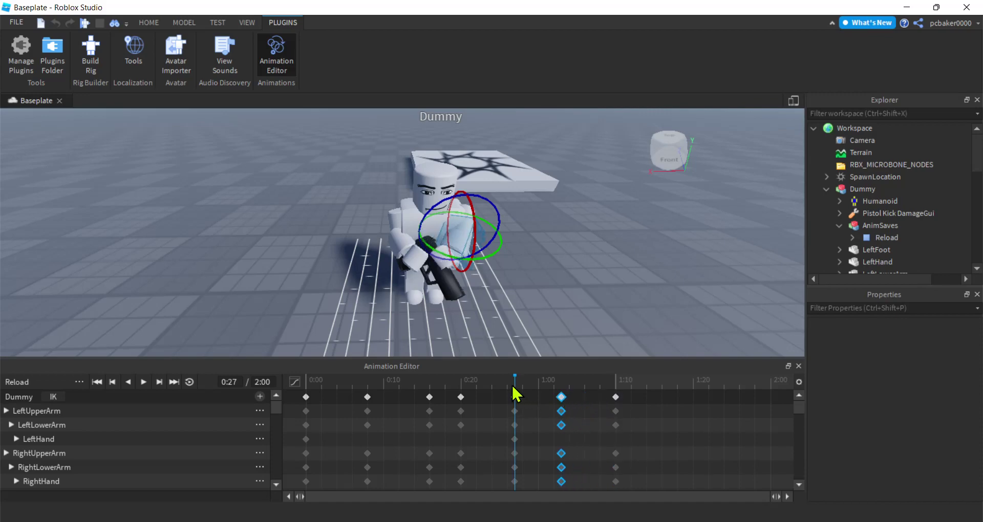
{"action": "left_click", "coordinate": [563, 388]}
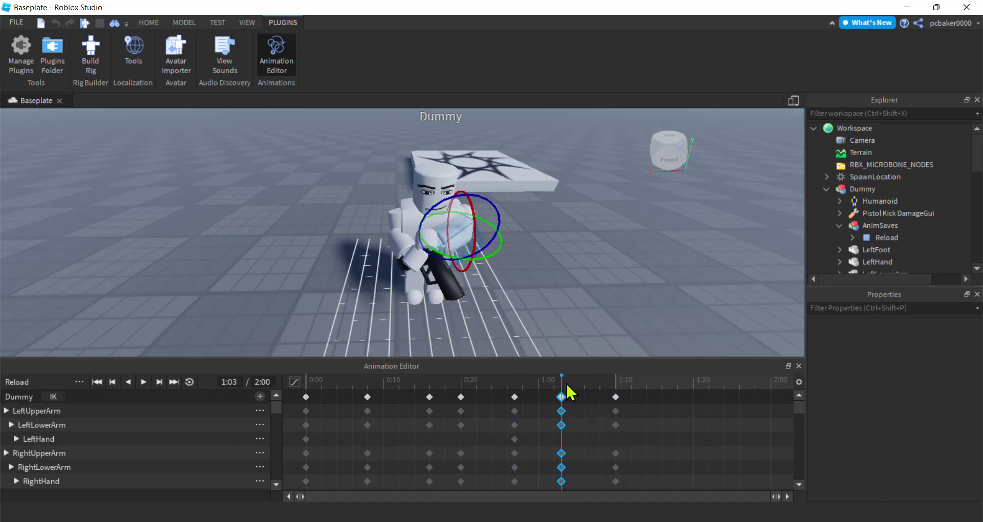
{"action": "left_click", "coordinate": [616, 388]}
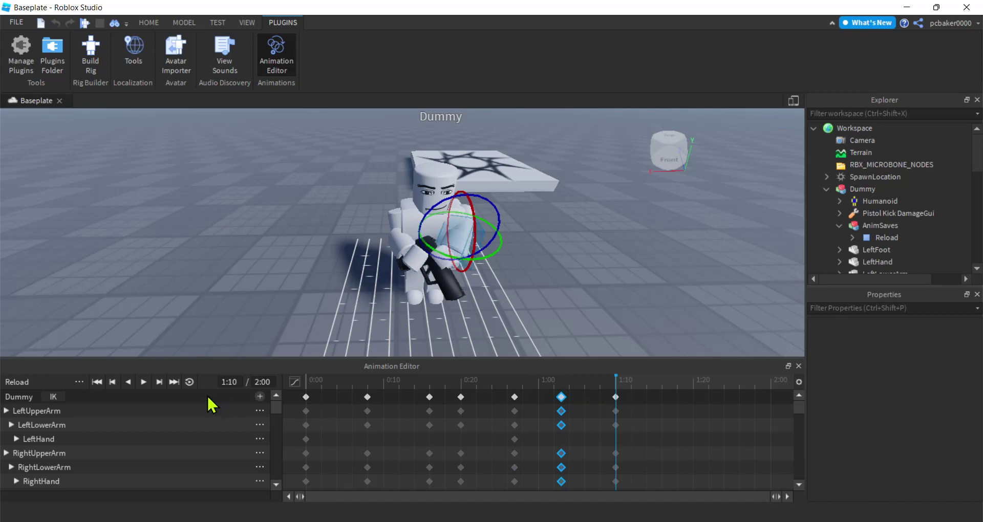
{"action": "left_click", "coordinate": [143, 382]}
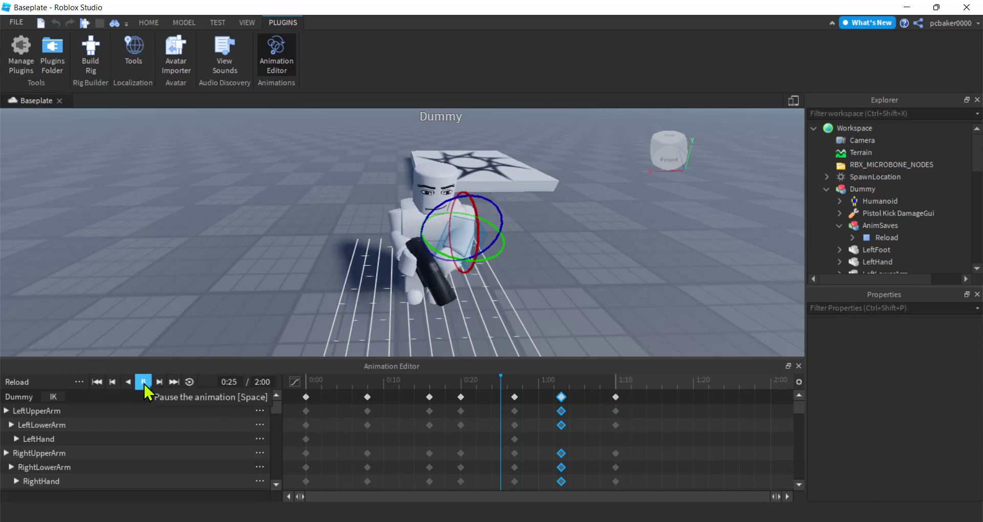
{"action": "left_click", "coordinate": [143, 382]}
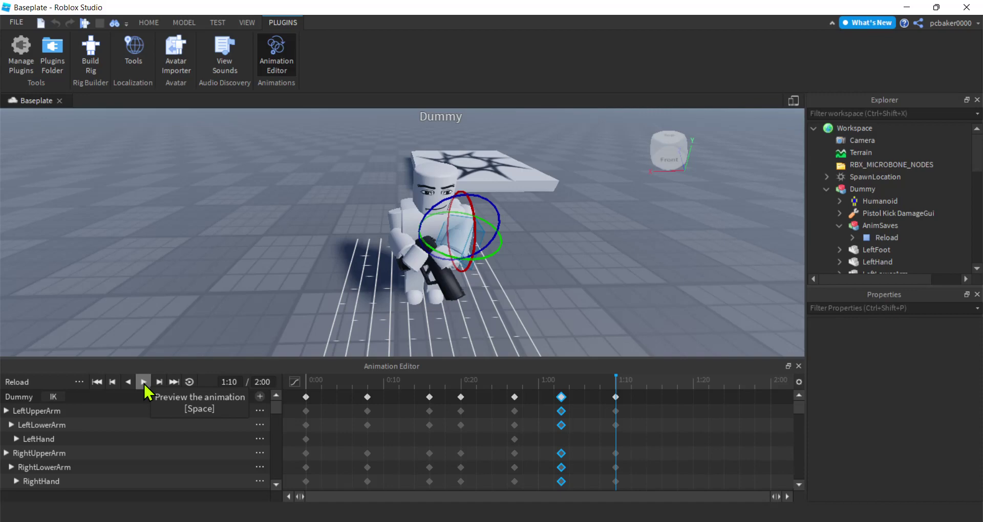
Copy the starting pose keyframes at 0:00 and place the copy at 2:00 to end the animation.
{"action": "left_click", "coordinate": [307, 397]}
{"action": "right_click", "coordinate": [308, 400]}
{"action": "left_click", "coordinate": [346, 272]}
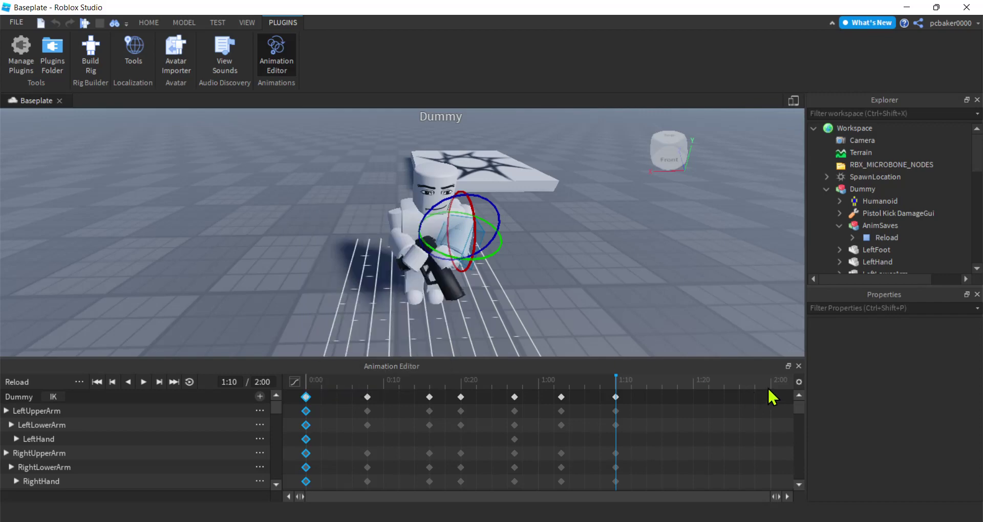
{"action": "left_click", "coordinate": [772, 385]}
{"action": "right_click", "coordinate": [765, 398]}
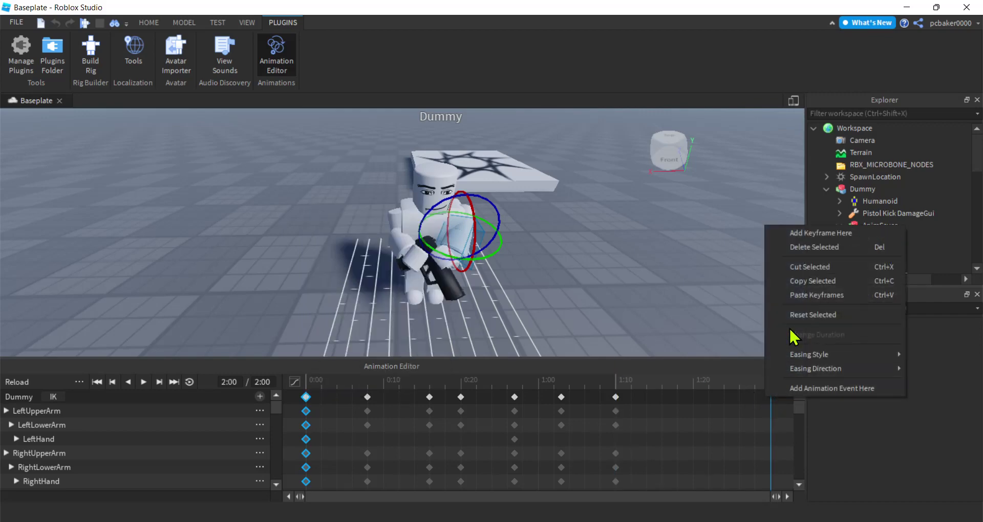
{"action": "left_click", "coordinate": [799, 293]}
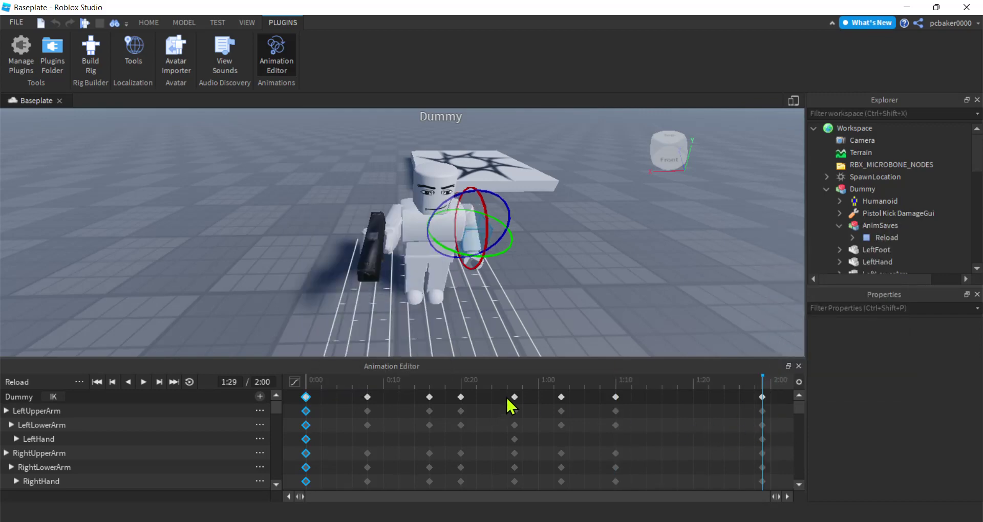
{"action": "left_click_drag", "start_coordinate": [763, 397], "coordinate": [771, 397]}
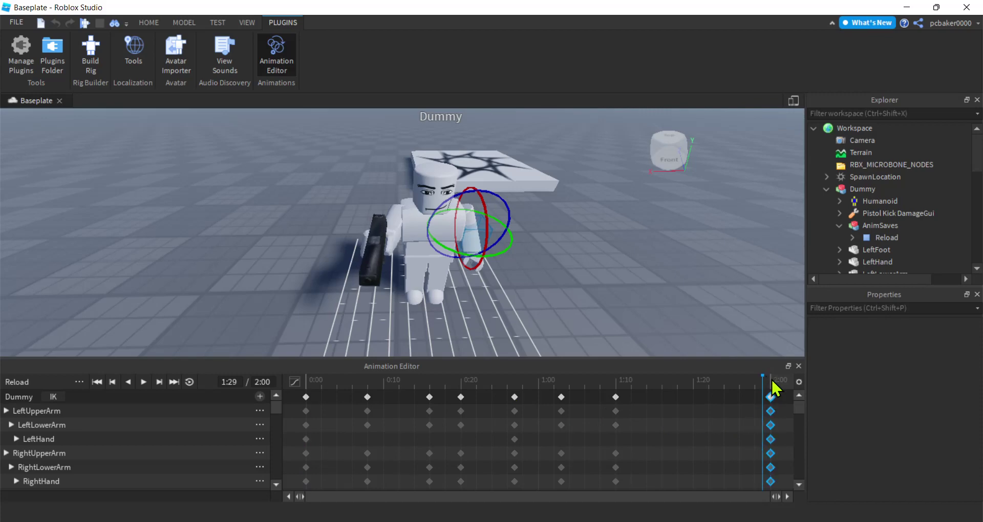
Spread out the intermediate pose keyframes to 0:10, 0:21, 0:24, 1:02, 1:08 and 1:14.
{"action": "left_click", "coordinate": [616, 397]}
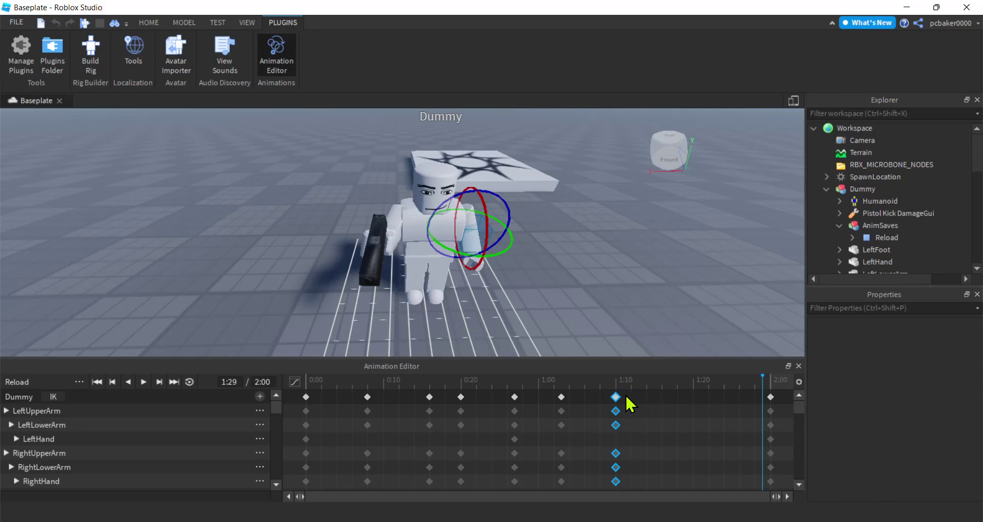
{"action": "left_click_drag", "start_coordinate": [617, 398], "coordinate": [647, 396]}
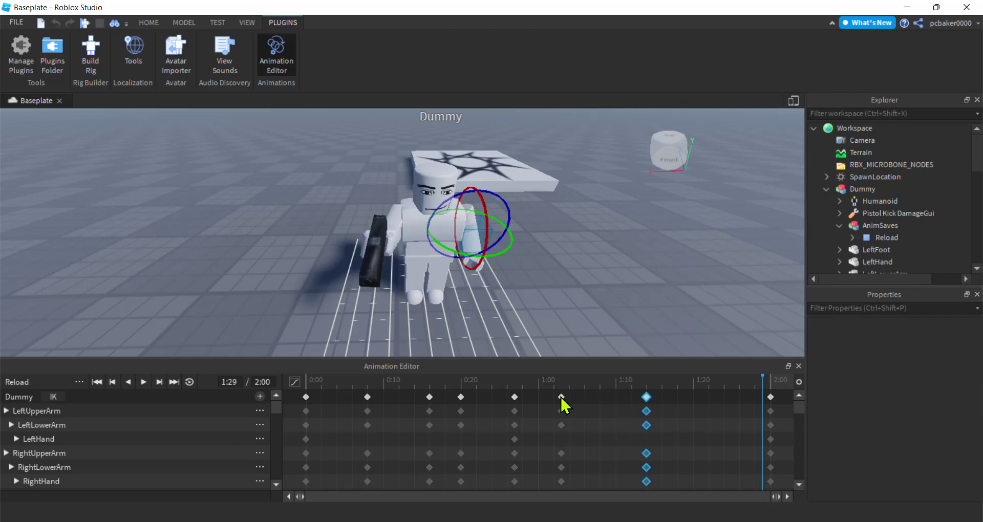
{"action": "left_click_drag", "start_coordinate": [560, 397], "coordinate": [601, 405]}
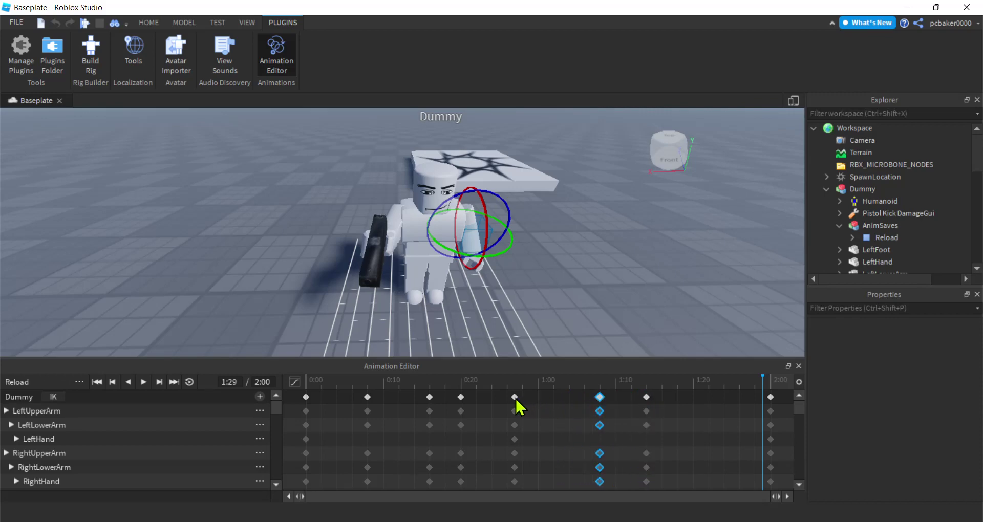
{"action": "left_click_drag", "start_coordinate": [515, 398], "coordinate": [554, 399]}
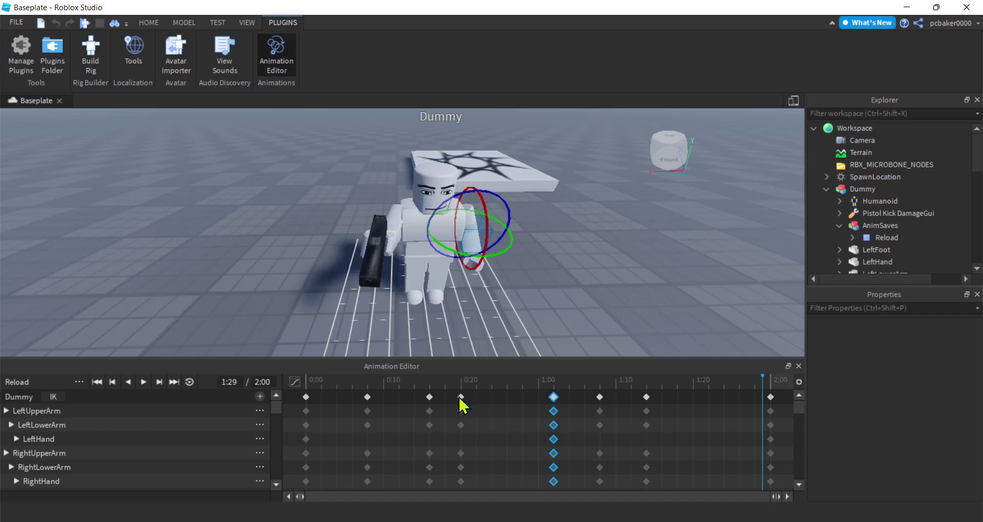
{"action": "left_click_drag", "start_coordinate": [461, 398], "coordinate": [492, 398]}
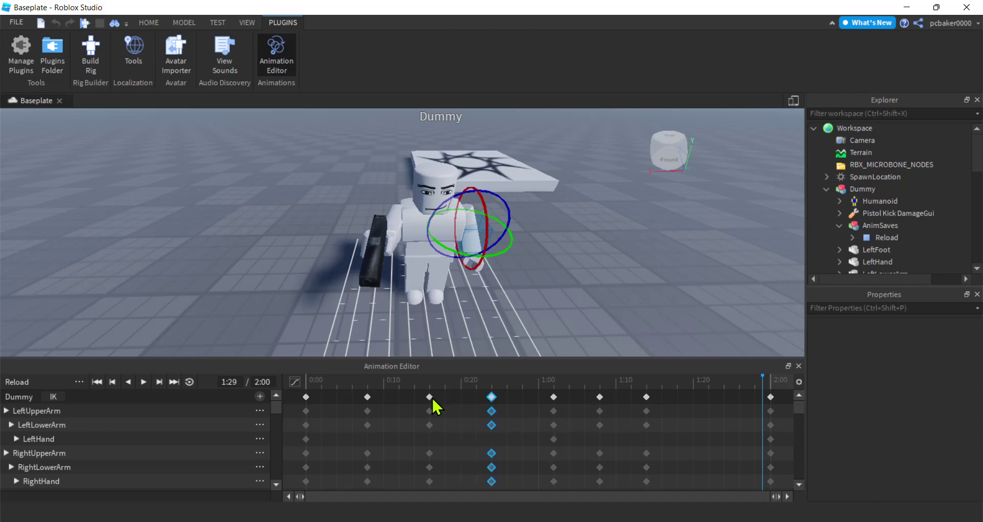
{"action": "left_click_drag", "start_coordinate": [429, 397], "coordinate": [385, 404]}
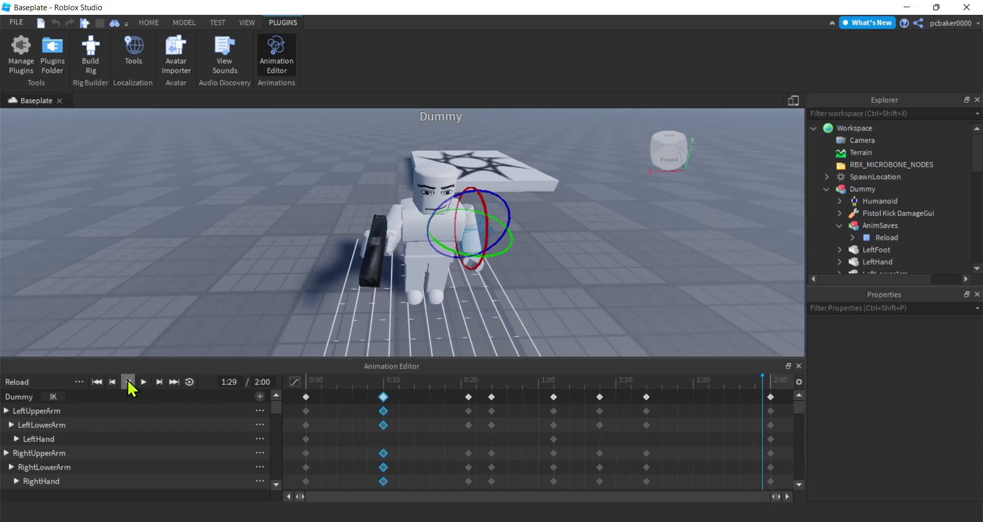
Preview the retimed Reload animation and save it.
{"action": "left_click", "coordinate": [143, 383]}
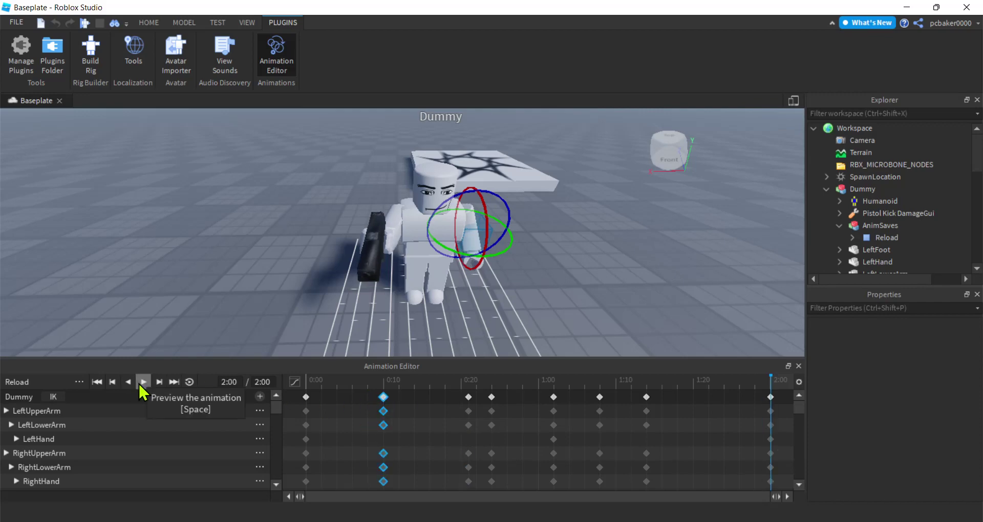
{"action": "left_click", "coordinate": [147, 383]}
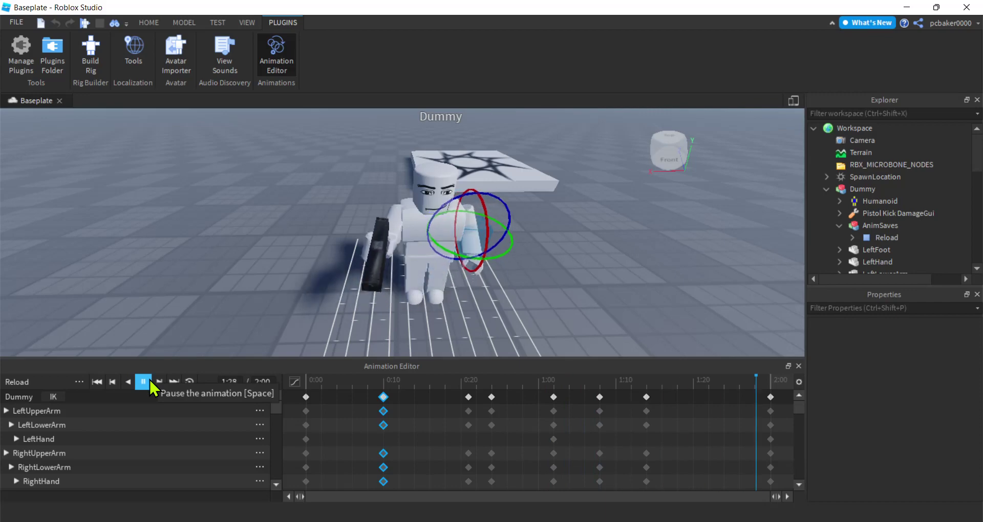
{"action": "left_click", "coordinate": [80, 383]}
{"action": "left_click", "coordinate": [115, 402]}
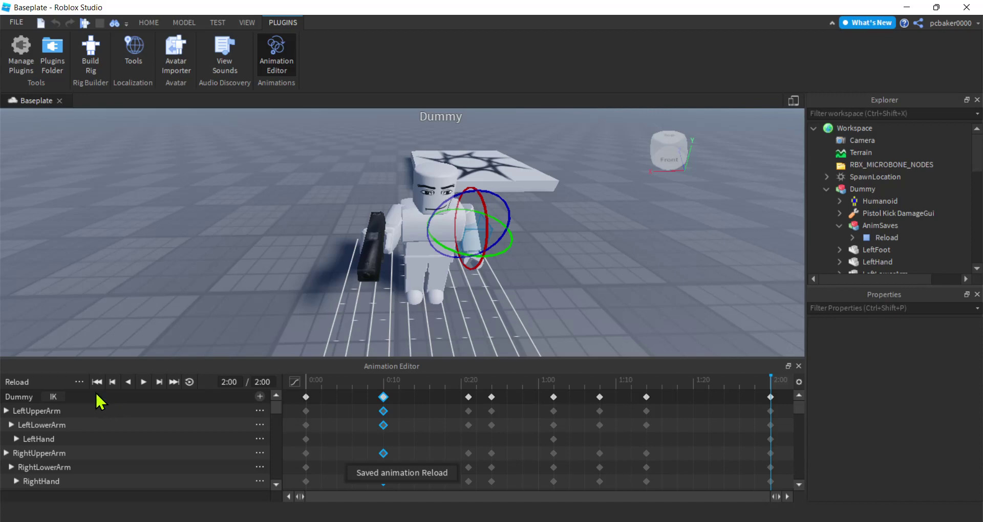
Publish the animation to Roblox under the title Reload and copy its asset ID.
{"action": "left_click", "coordinate": [80, 383]}
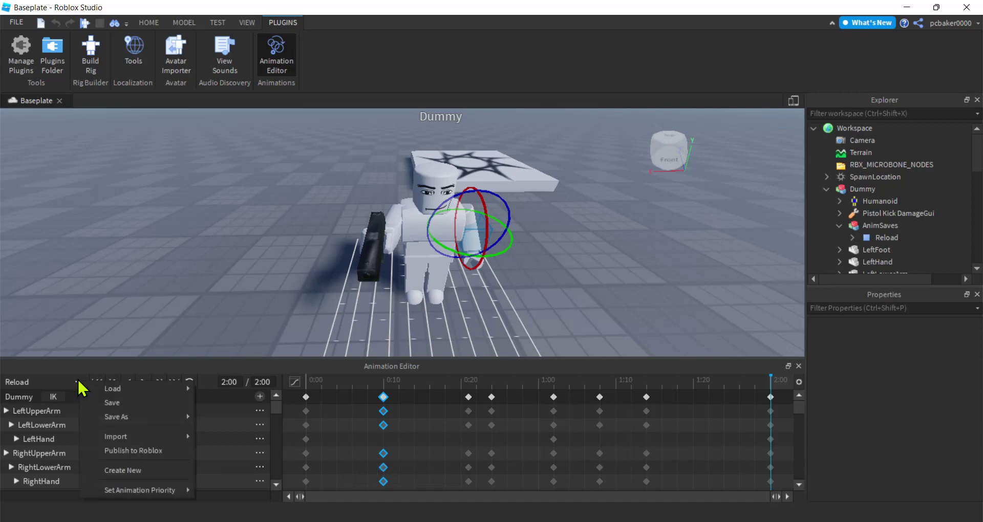
{"action": "mouse_move", "coordinate": [121, 492]}
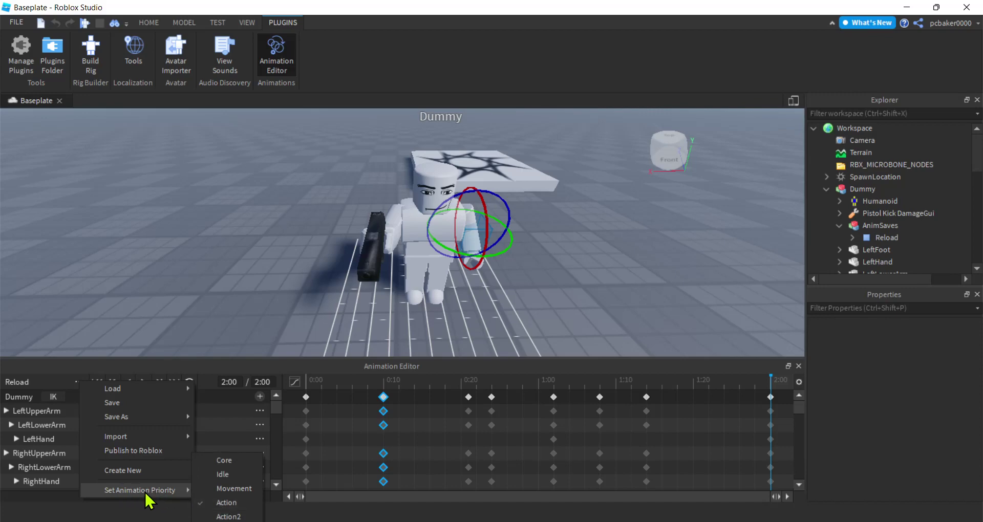
{"action": "left_click", "coordinate": [134, 449]}
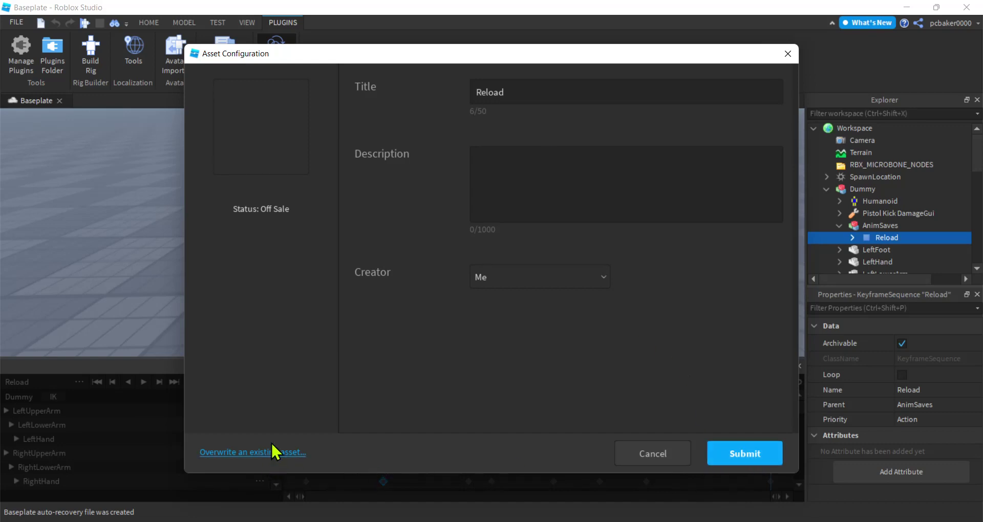
{"action": "left_click", "coordinate": [747, 455]}
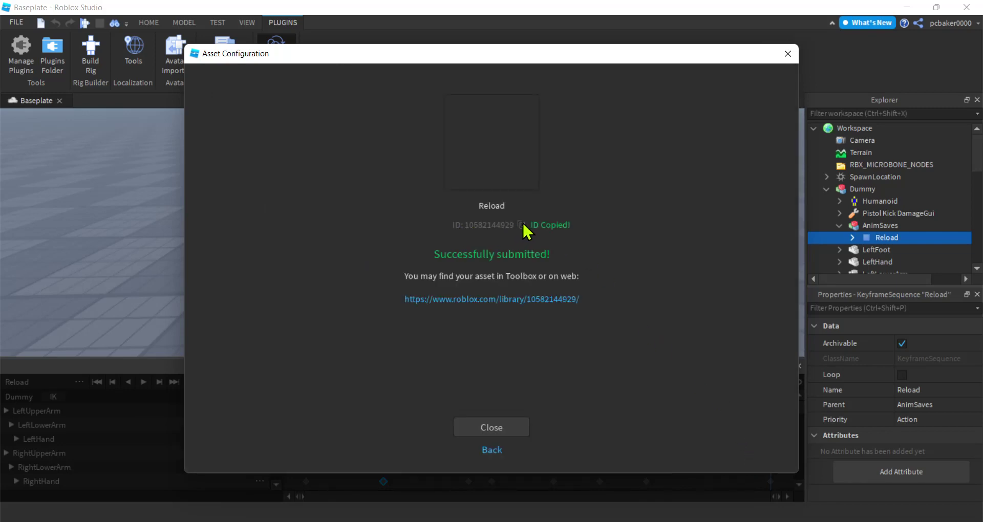
{"action": "left_click", "coordinate": [515, 427]}
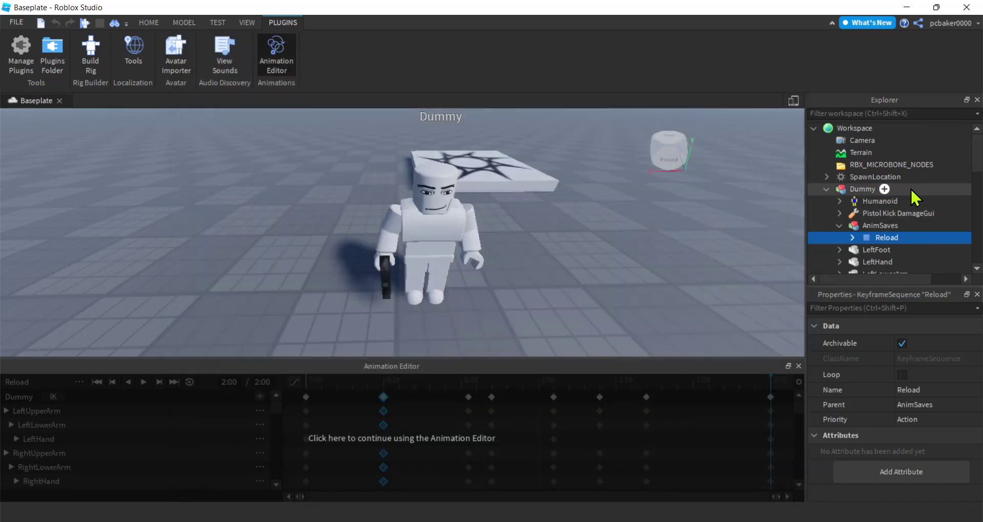
Add an Animation object inside the Pistol Kick DamageGui tool held by the Dummy.
{"action": "scroll", "coordinate": [881, 190], "scroll_direction": "down", "scroll_amount": 1}
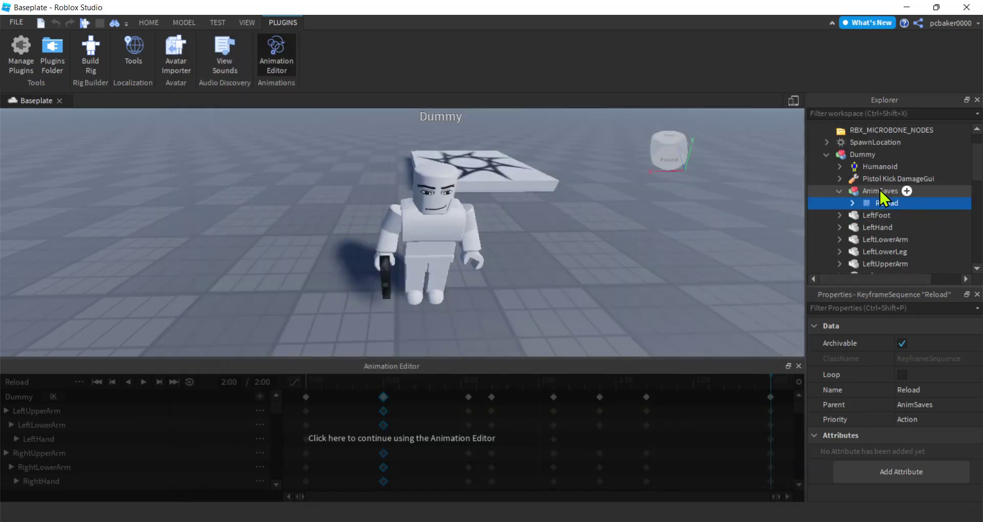
{"action": "left_click", "coordinate": [839, 179]}
{"action": "scroll", "coordinate": [869, 178], "scroll_direction": "down", "scroll_amount": 1}
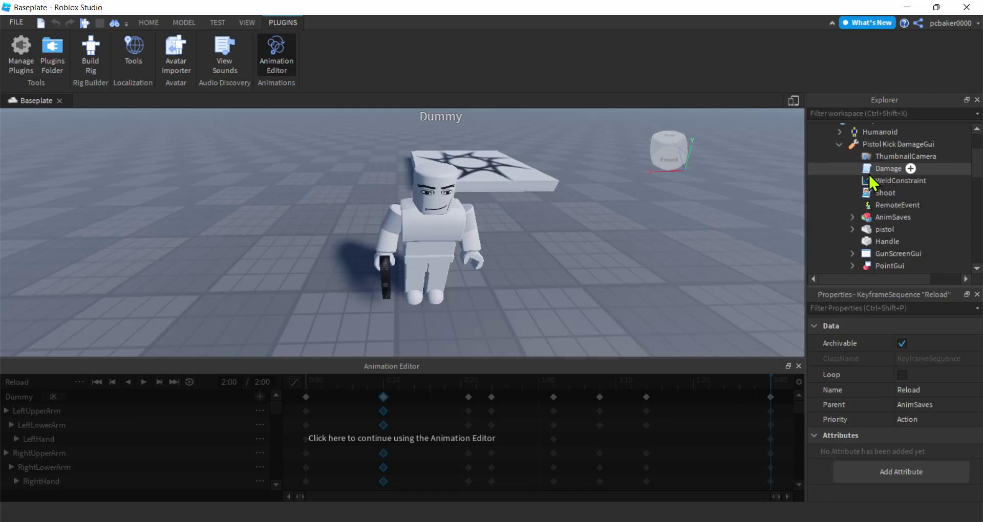
{"action": "left_click", "coordinate": [893, 144]}
{"action": "left_click", "coordinate": [943, 144]}
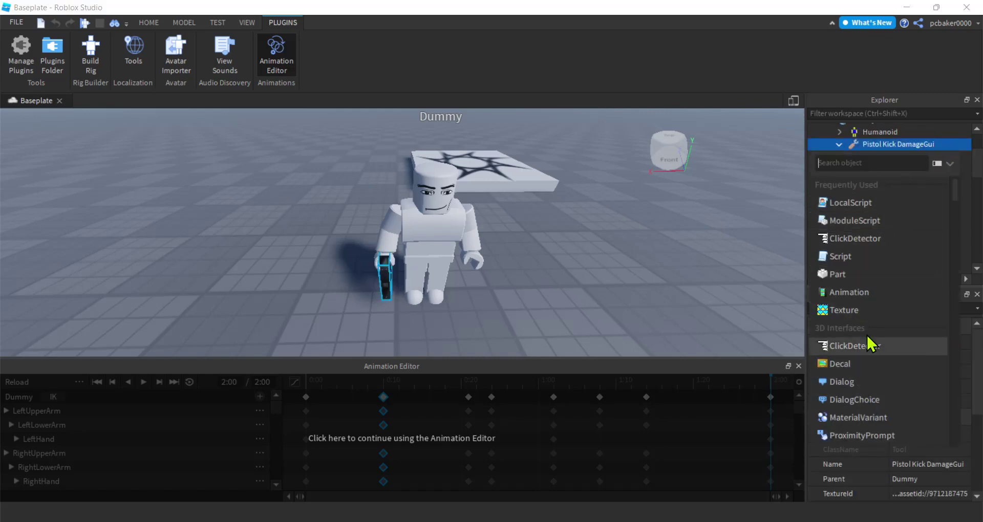
{"action": "type", "text": "a"}
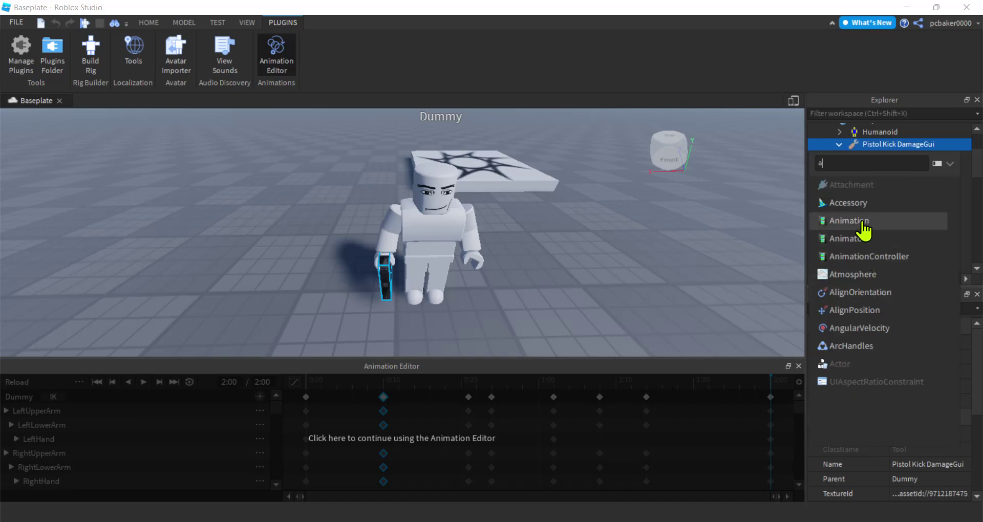
{"action": "key", "text": "Escape"}
Rename the new Animation object in the pistol tool to ReloadAnim.
{"action": "scroll", "coordinate": [877, 220], "scroll_direction": "down", "scroll_amount": 3}
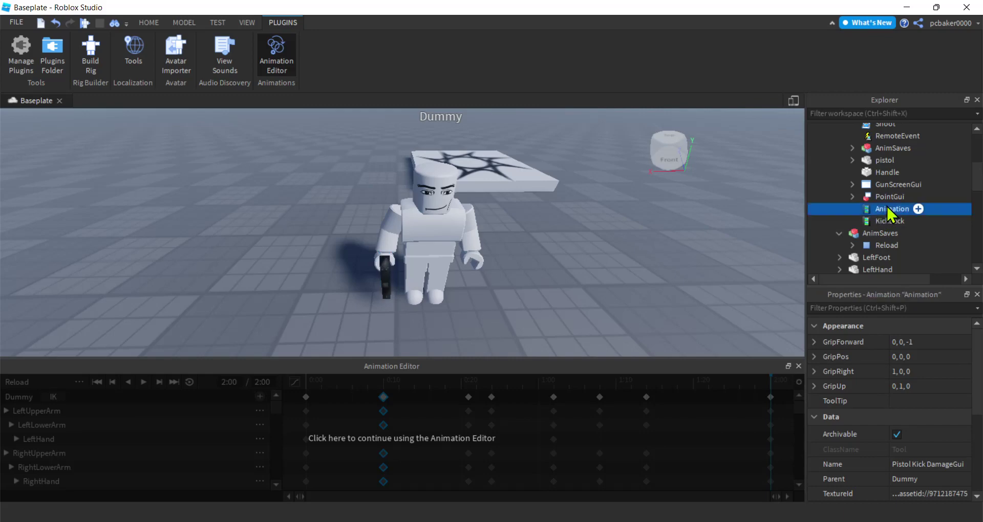
{"action": "left_click", "coordinate": [886, 209]}
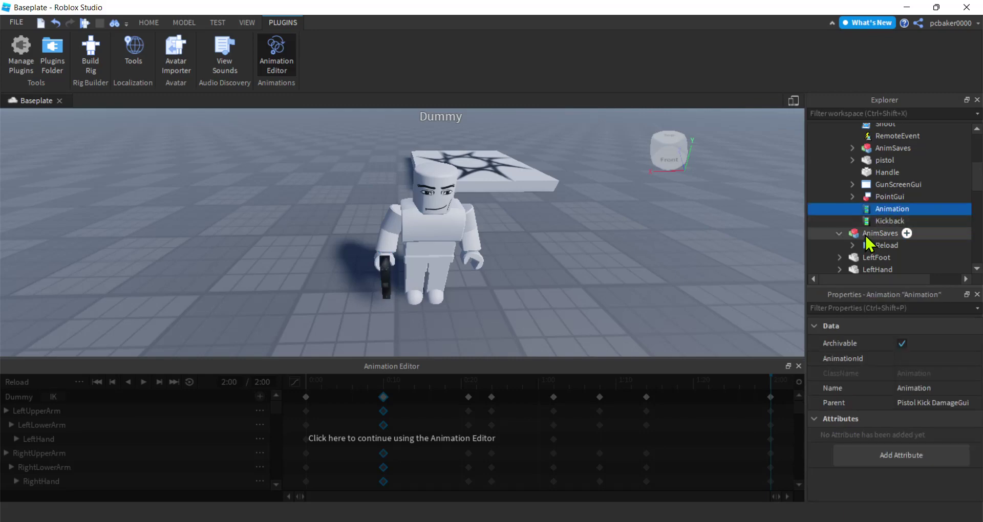
{"action": "left_click", "coordinate": [892, 209]}
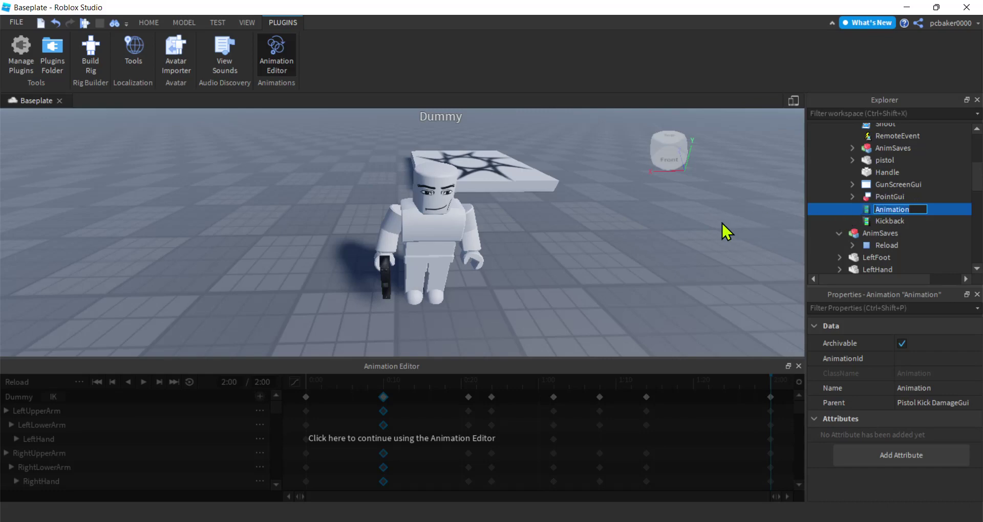
{"action": "type", "text": "ReloadAnim"}
{"action": "key", "text": "Return"}
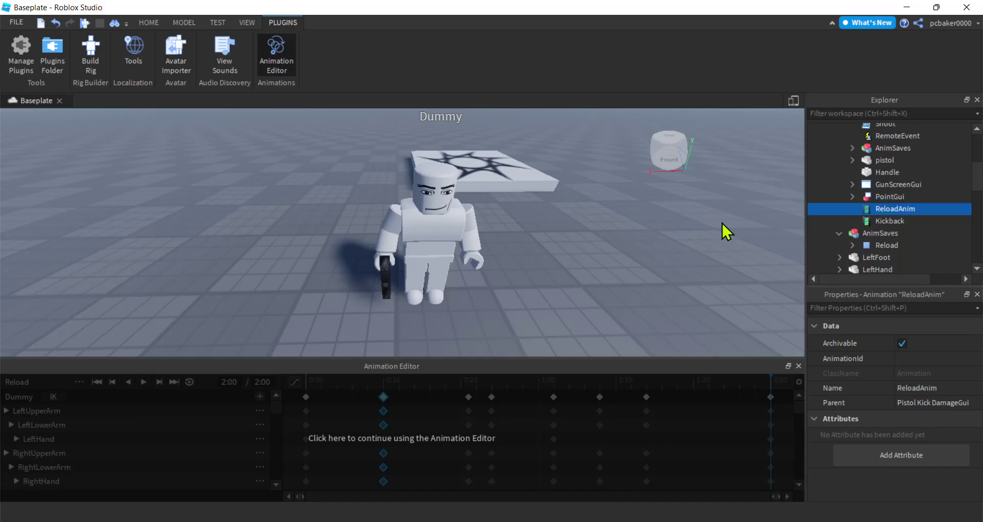
{"action": "left_click", "coordinate": [919, 353]}
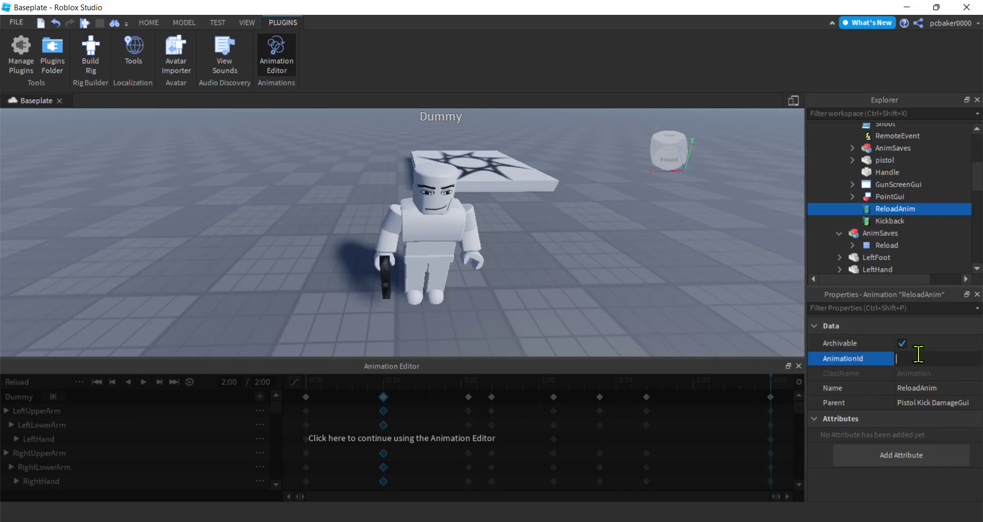
{"action": "key", "text": "ctrl+v"}
{"action": "key", "text": "Return"}
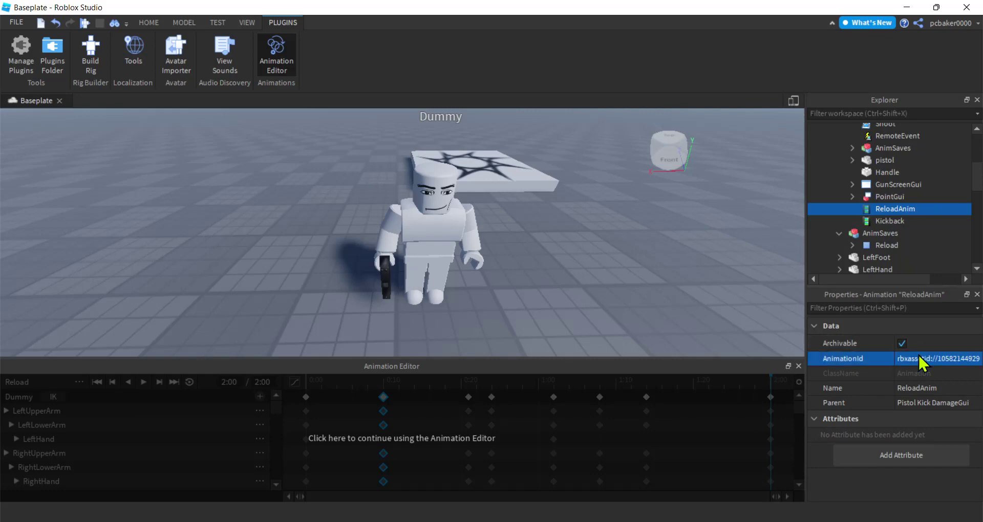
{"action": "left_click", "coordinate": [798, 366]}
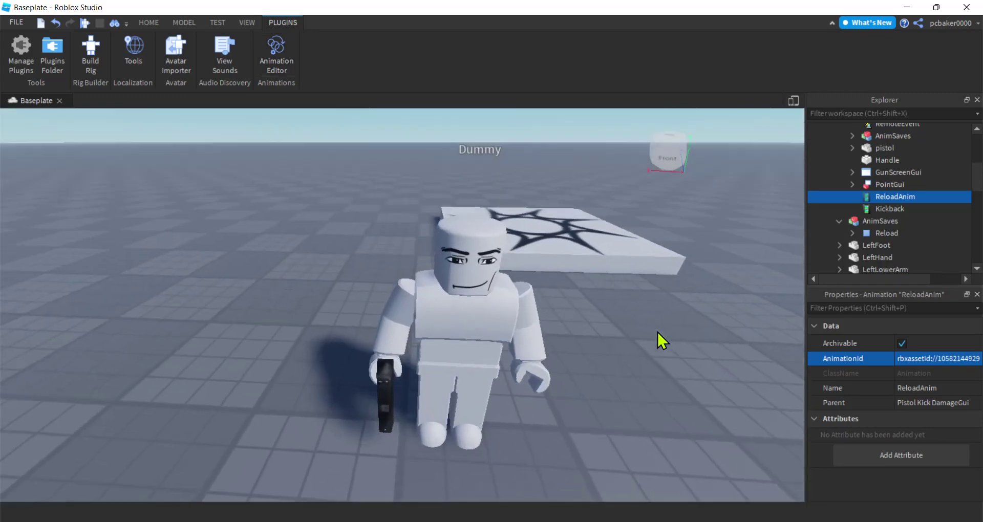
Open the Shoot local script inside the Dummy's Pistol Kick DamageGui tool.
{"action": "scroll", "coordinate": [901, 243], "scroll_direction": "up", "scroll_amount": 3}
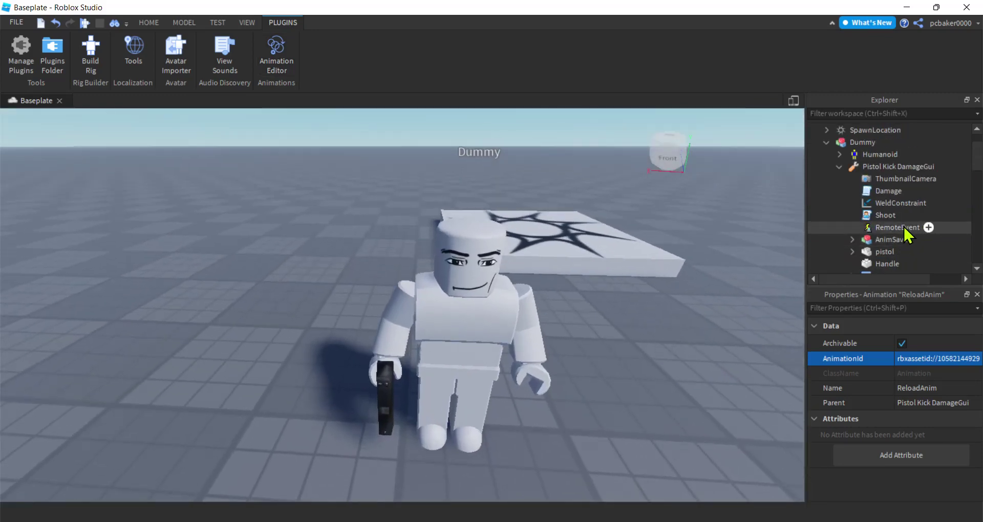
{"action": "left_click", "coordinate": [884, 213]}
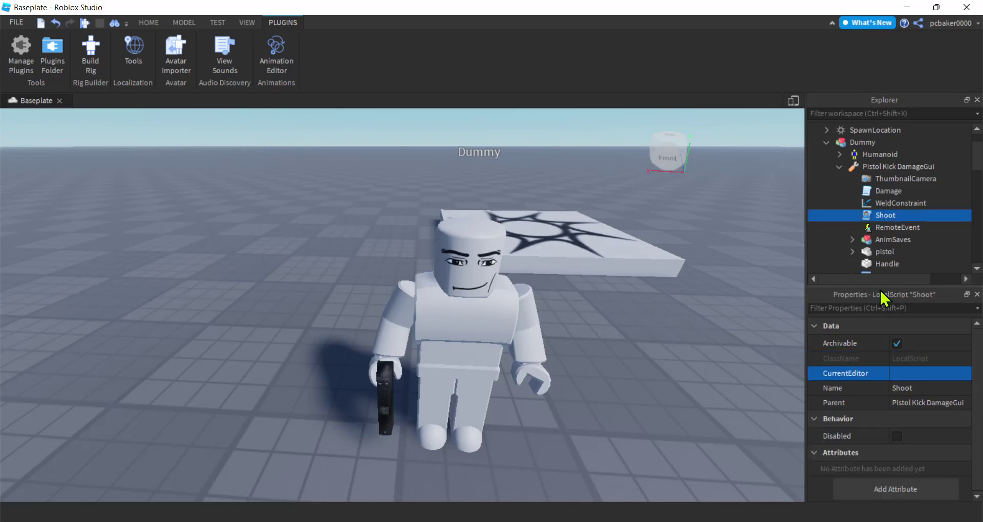
{"action": "double_click", "coordinate": [886, 216]}
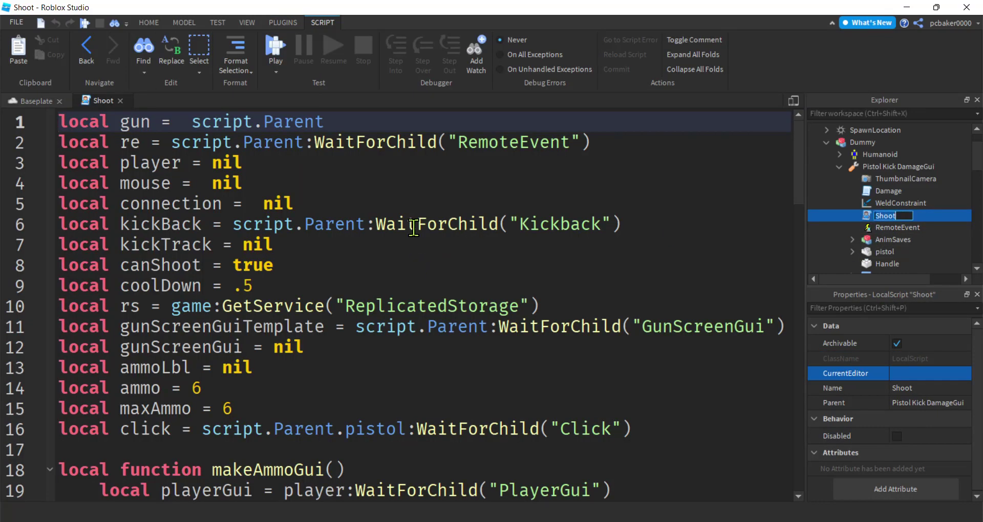
Below the click variable, declare local reloadSnd = script.Parent.pistol:WaitForChild("Reload").
{"action": "scroll", "coordinate": [413, 227], "scroll_direction": "down", "scroll_amount": 2}
{"action": "left_click", "coordinate": [660, 299]}
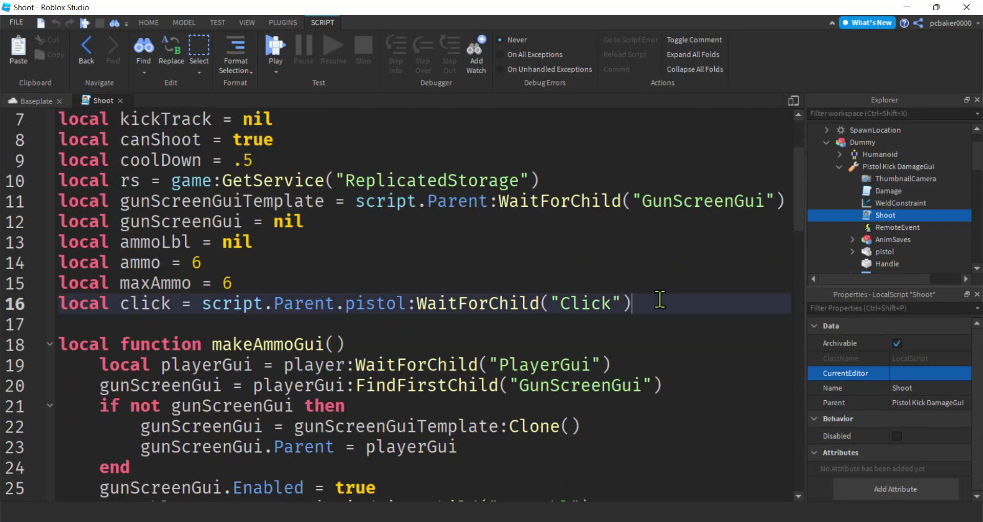
{"action": "key", "text": "Return"}
{"action": "type", "text": "local reloadSnd = script"}
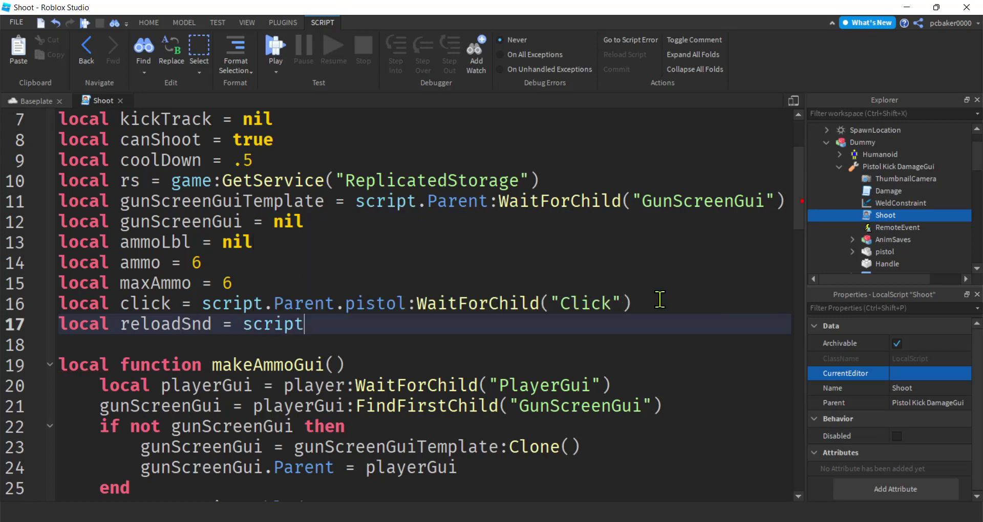
{"action": "type", "text": ".Parent."}
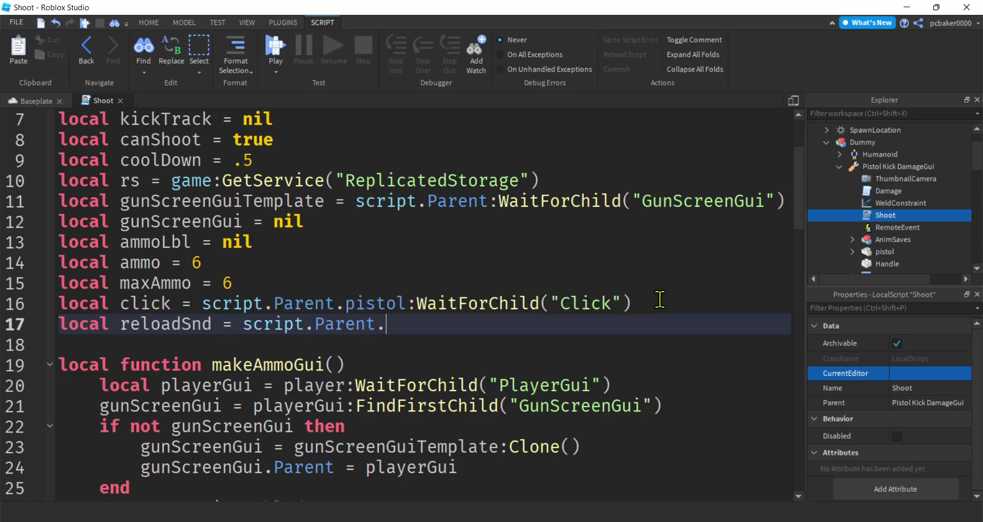
{"action": "type", "text": "P"}
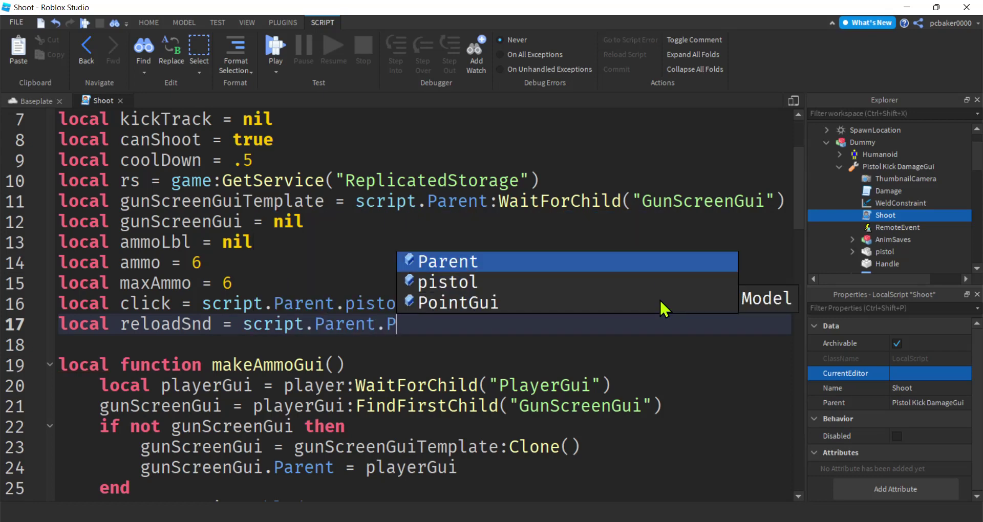
{"action": "type", "text": "i"}
{"action": "key", "text": "Tab"}
{"action": "type", "text": ":"}
{"action": "key", "text": "Tab"}
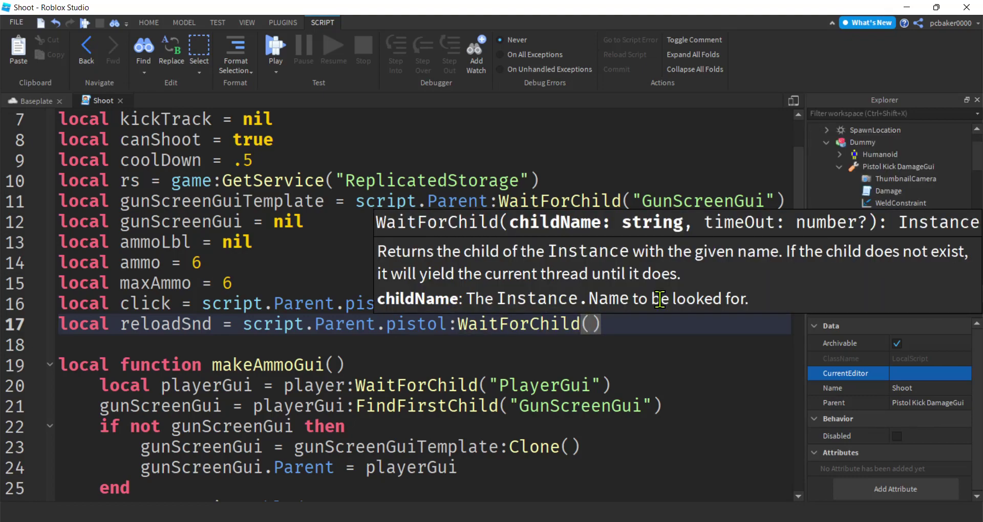
{"action": "type", "text": "\""}
{"action": "key", "text": "Down"}
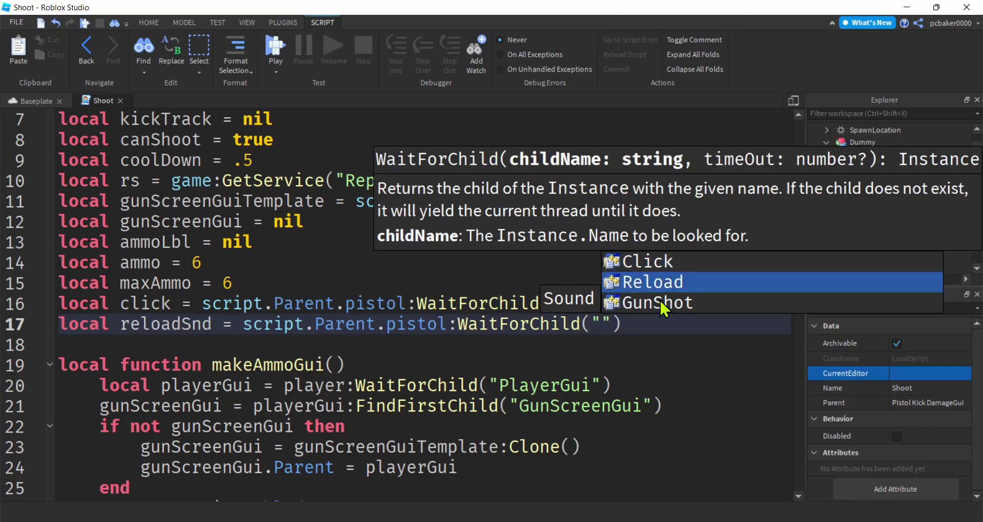
{"action": "key", "text": "Tab"}
{"action": "key", "text": "BackSpace"}
{"action": "key", "text": "End"}
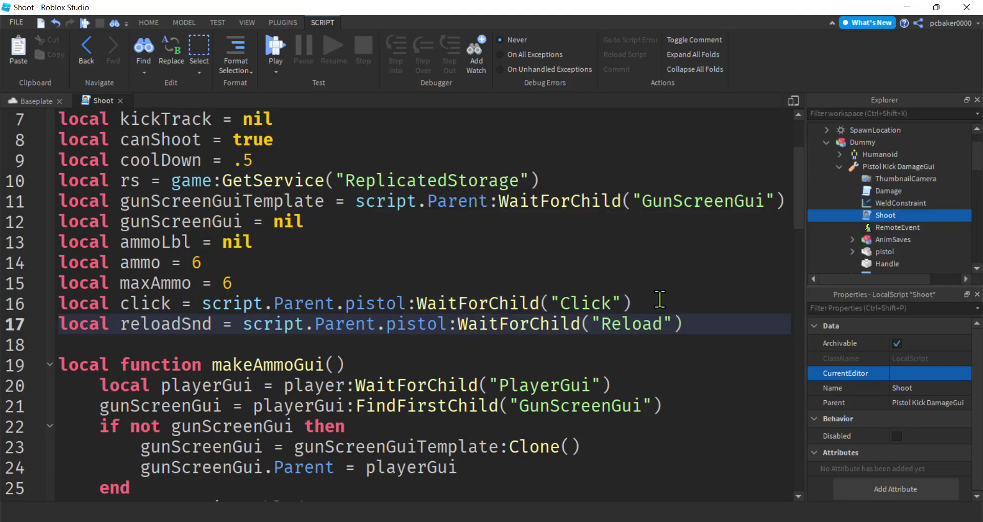
{"action": "key", "text": "Return"}
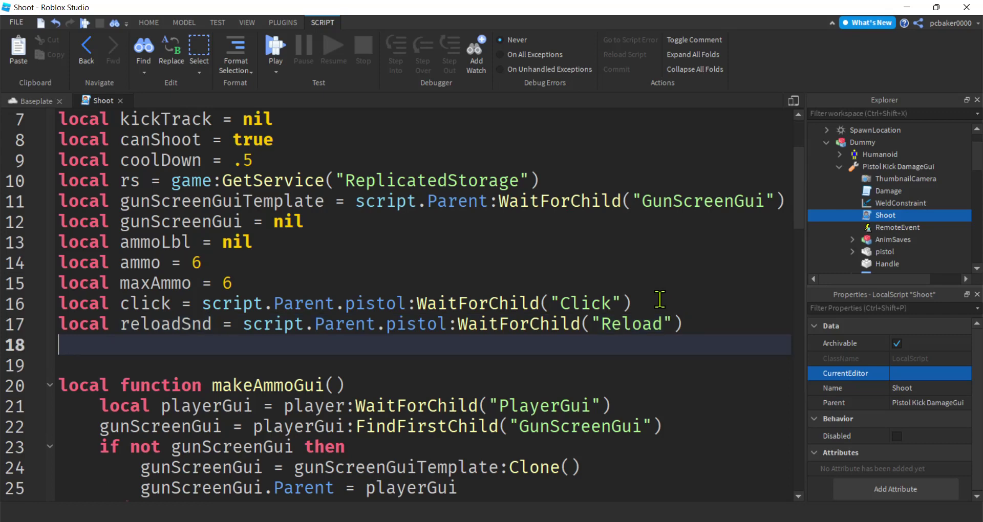
Check the Reload sound's name under the pistol model and declare local isReloading = false below reloadSnd.
{"action": "double_click", "coordinate": [646, 323]}
{"action": "left_click", "coordinate": [175, 348]}
{"action": "scroll", "coordinate": [870, 230], "scroll_direction": "down", "scroll_amount": 1}
{"action": "left_click", "coordinate": [853, 218]}
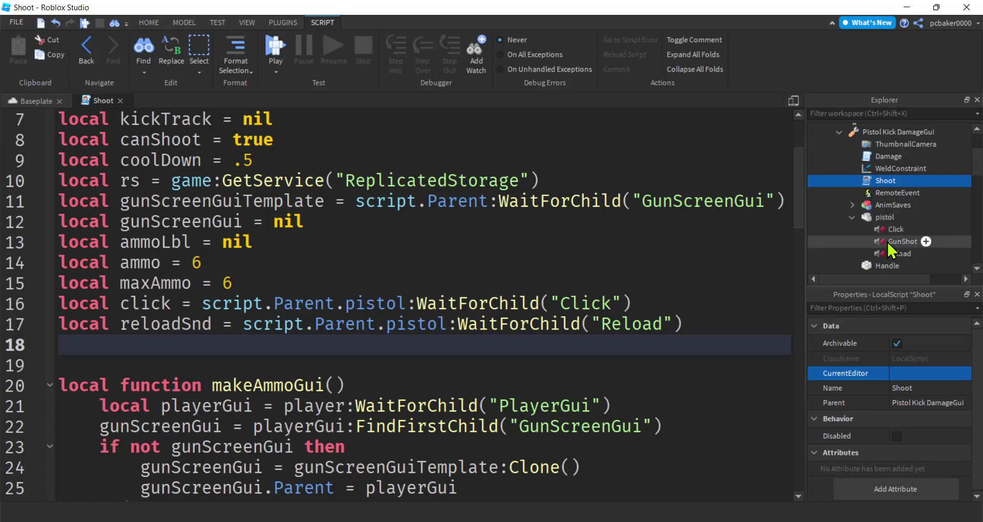
{"action": "left_click", "coordinate": [125, 344]}
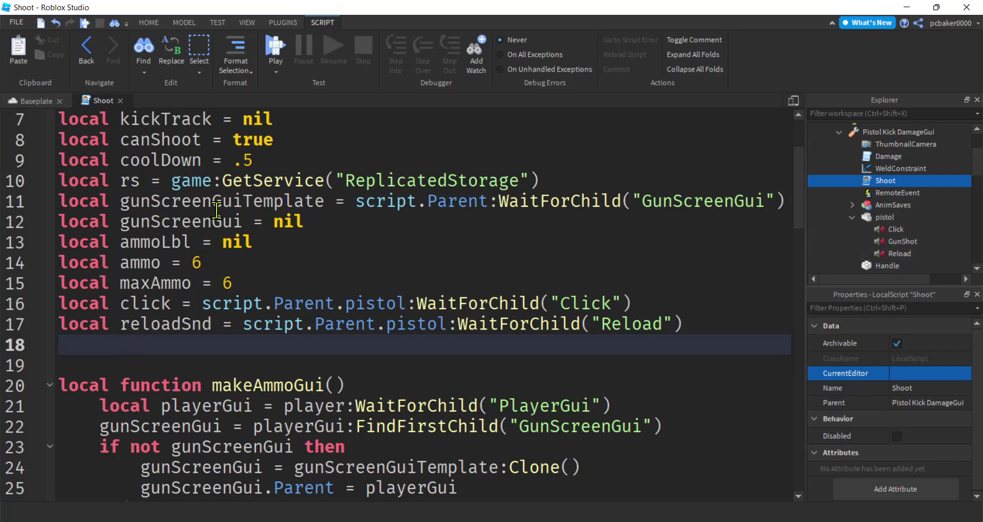
{"action": "type", "text": "local"}
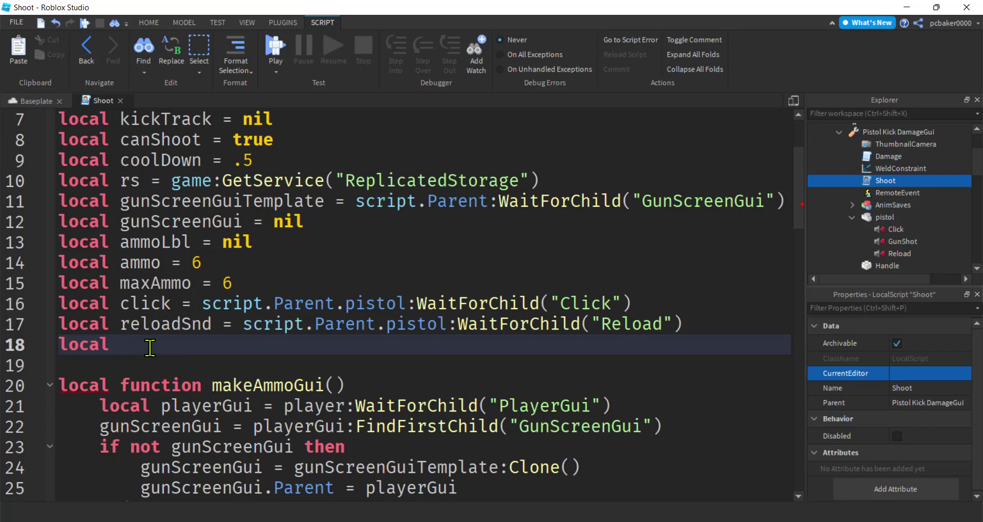
{"action": "type", "text": " isRe"}
{"action": "type", "text": "loading = "}
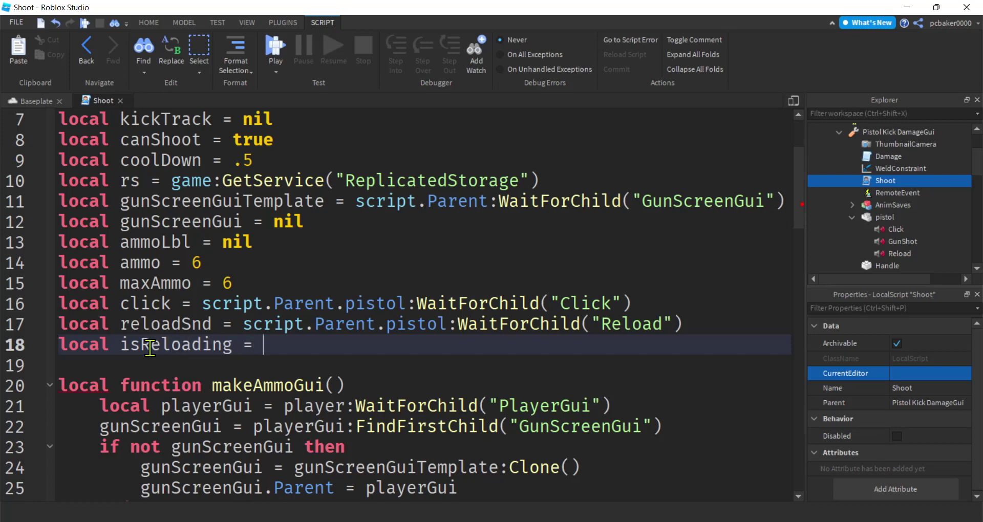
{"action": "type", "text": "false"}
{"action": "key", "text": "Return"}
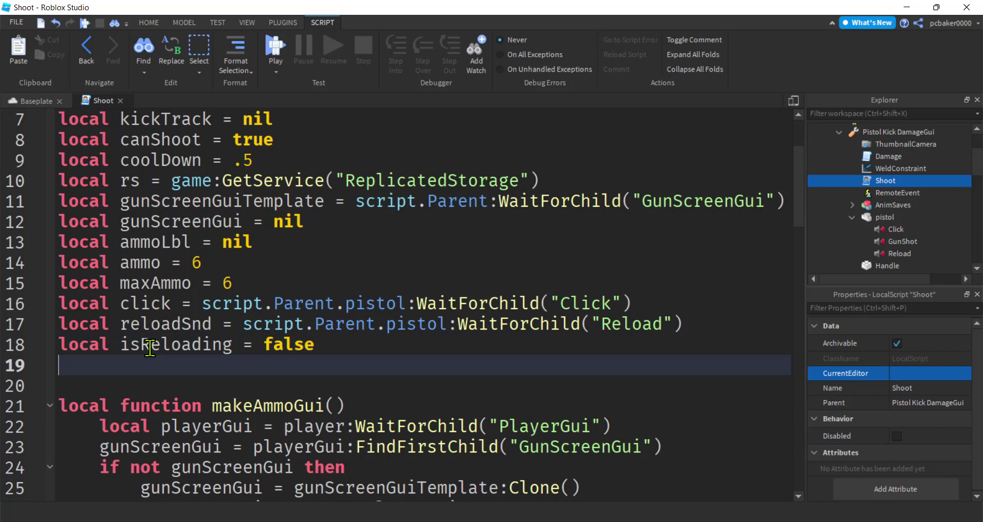
Declare local uis = game:GetService("UserInputService") below the isReloading variable.
{"action": "type", "text": "local uis = game:G"}
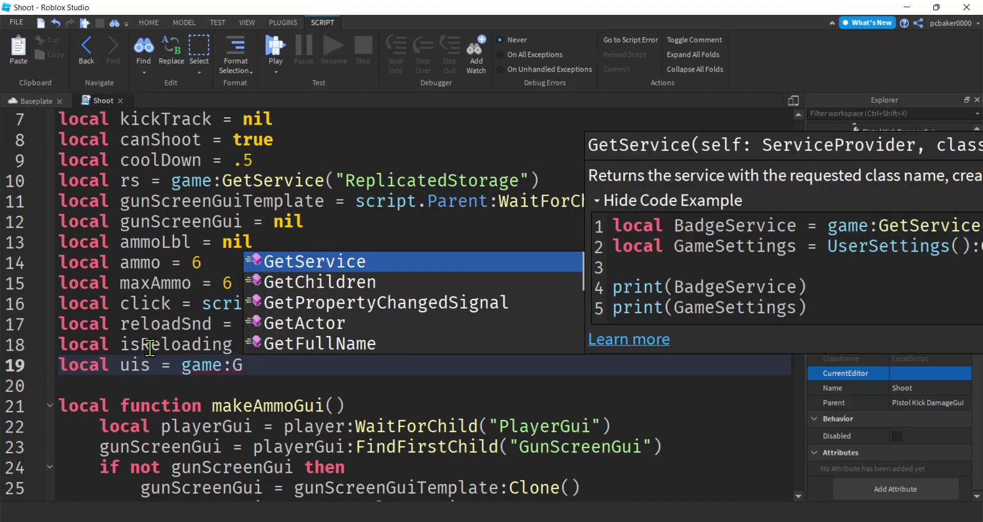
{"action": "key", "text": "Tab"}
{"action": "type", "text": "\"U"}
{"action": "key", "text": "Tab"}
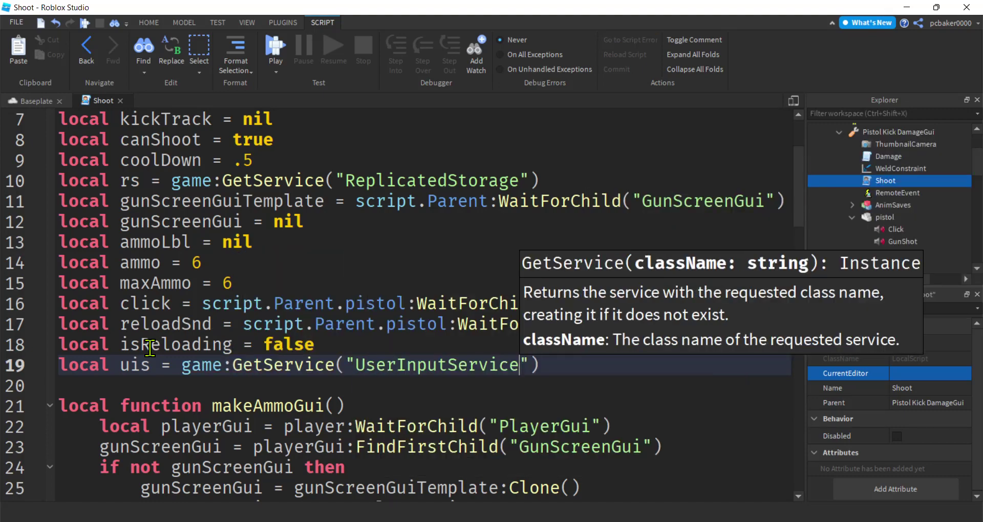
{"action": "key", "text": "Return"}
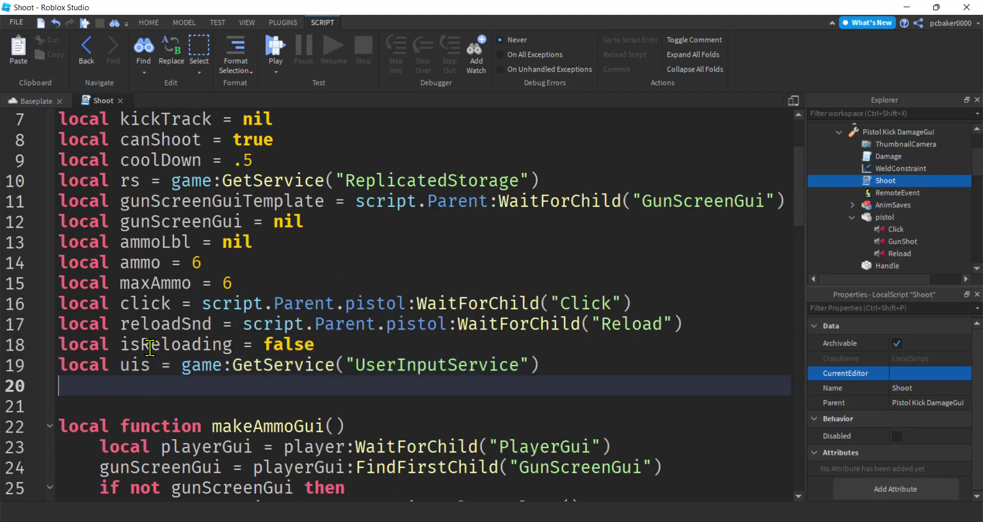
Declare local reloadAnim = script.Parent.ReloadAnim on the line below uis.
{"action": "scroll", "coordinate": [149, 348], "scroll_direction": "down", "scroll_amount": 1}
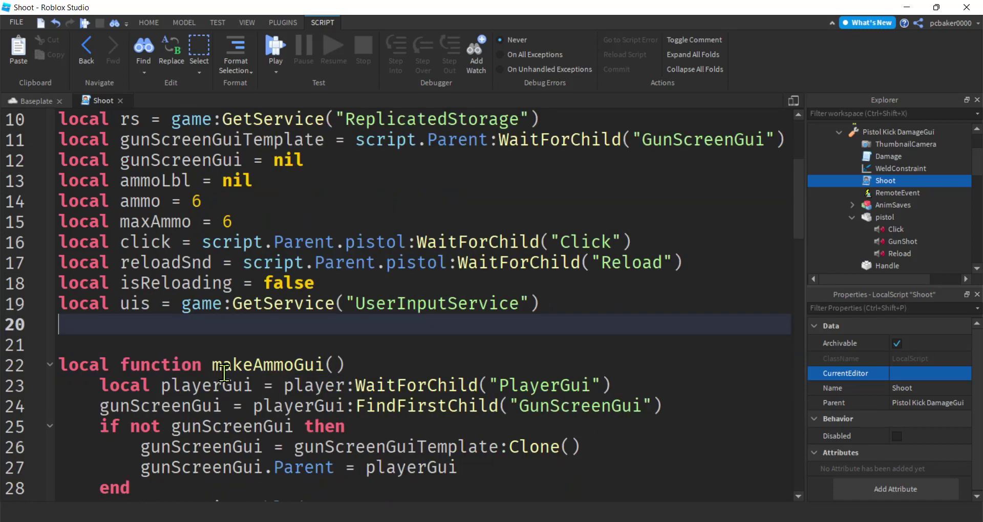
{"action": "type", "text": "local "}
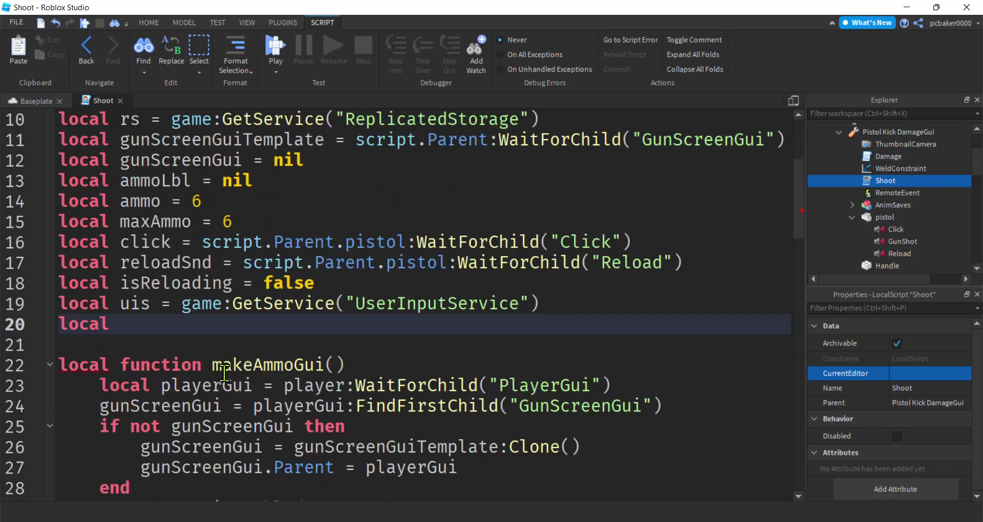
{"action": "type", "text": "realo"}
{"action": "key", "text": "BackSpace"}
{"action": "key", "text": "BackSpace"}
{"action": "key", "text": "BackSpace"}
{"action": "type", "text": "loadAnim"}
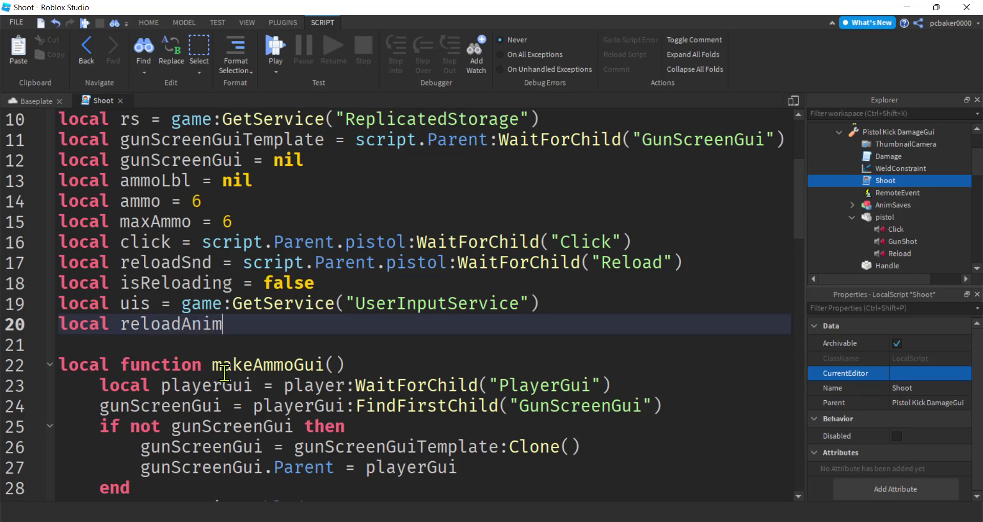
{"action": "type", "text": " = g"}
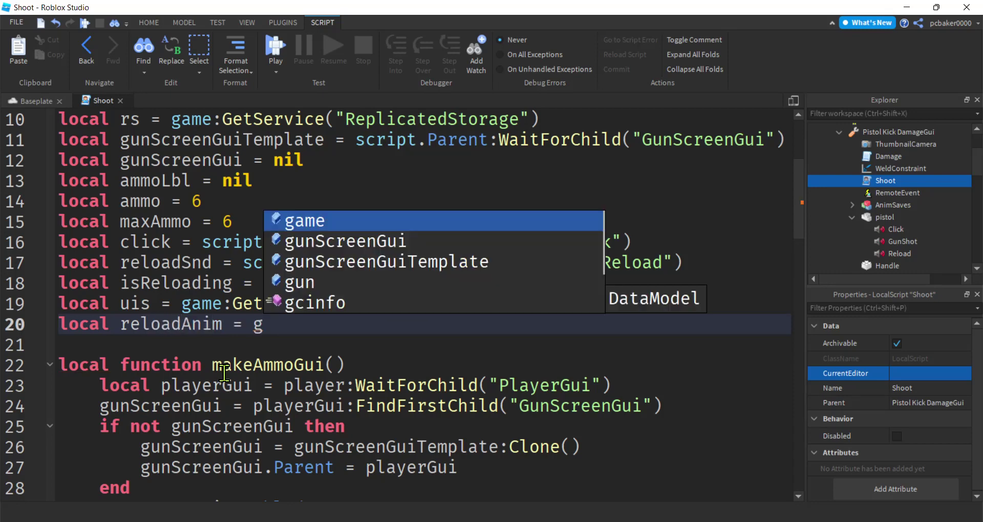
{"action": "key", "text": "BackSpace"}
{"action": "type", "text": "s"}
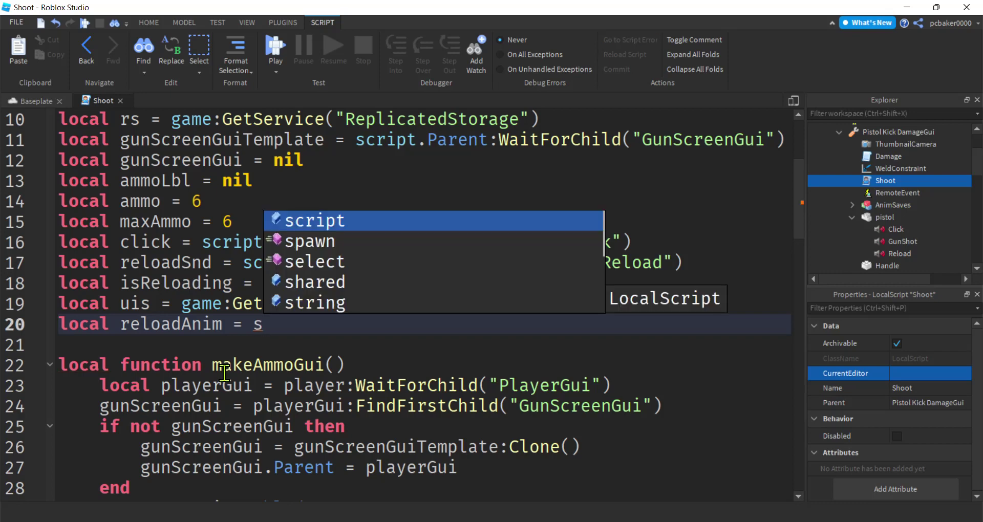
{"action": "key", "text": "Tab"}
{"action": "type", "text": ".P"}
{"action": "key", "text": "Tab"}
{"action": "type", "text": "."}
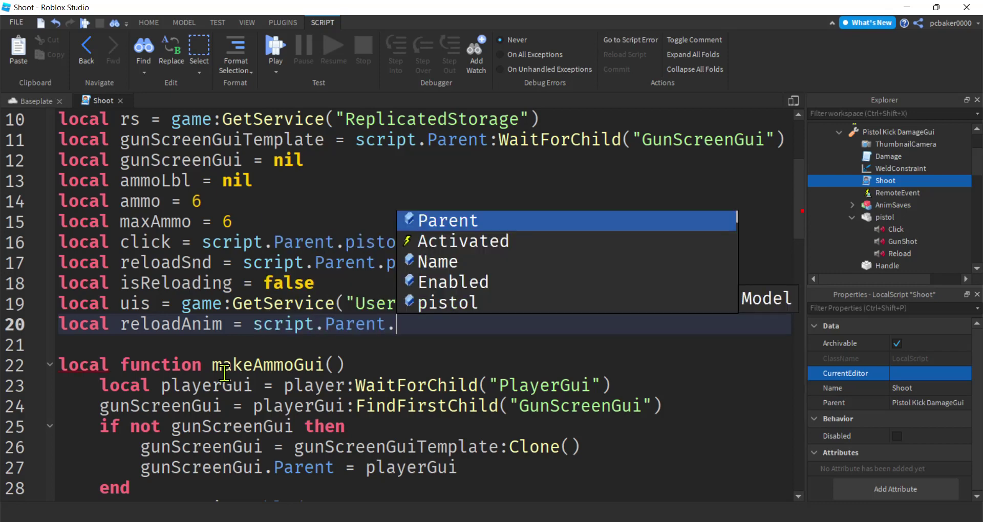
{"action": "type", "text": "A"}
{"action": "key", "text": "BackSpace"}
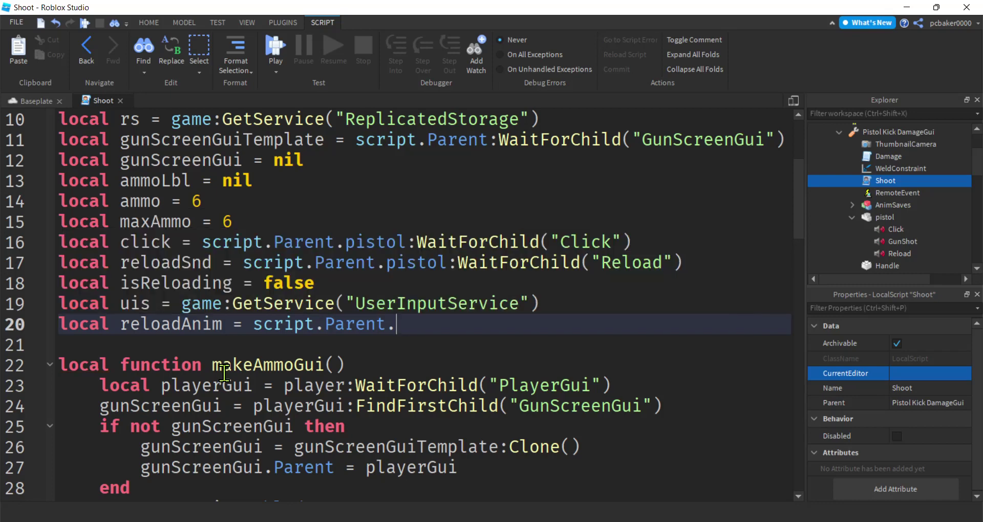
{"action": "type", "text": "R"}
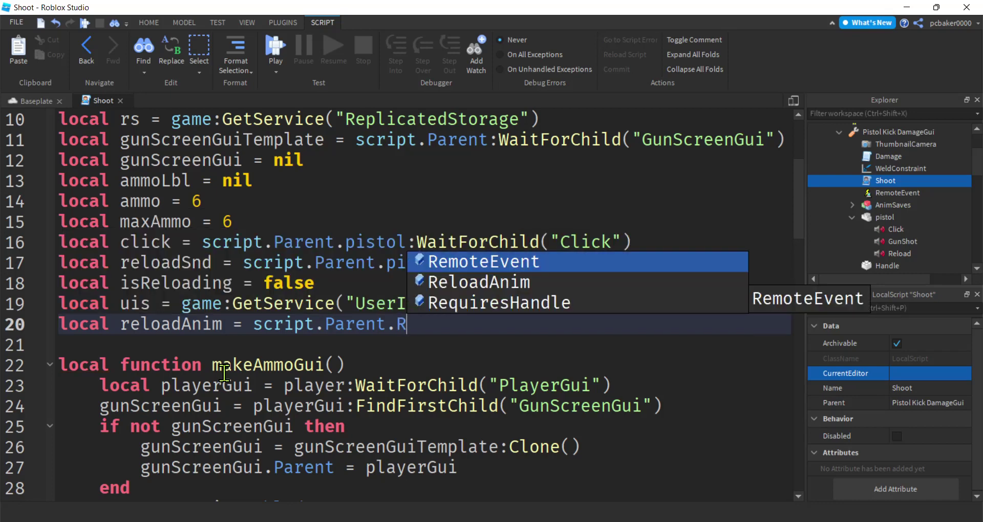
{"action": "double_click", "coordinate": [482, 282]}
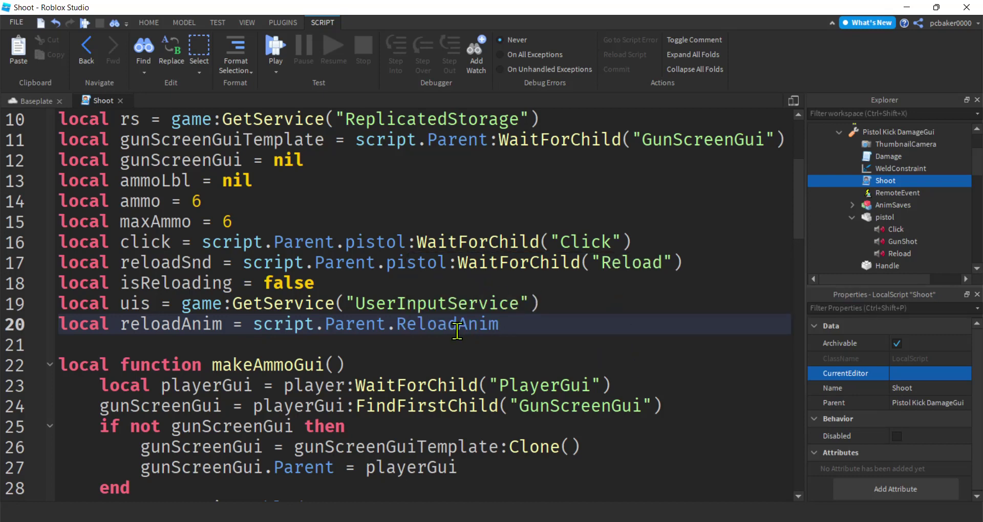
Change the reloadAnim declaration to use script.Parent:WaitForChild("ReloadAnim") instead of the direct child reference.
{"action": "left_click", "coordinate": [397, 330], "text": "shift"}
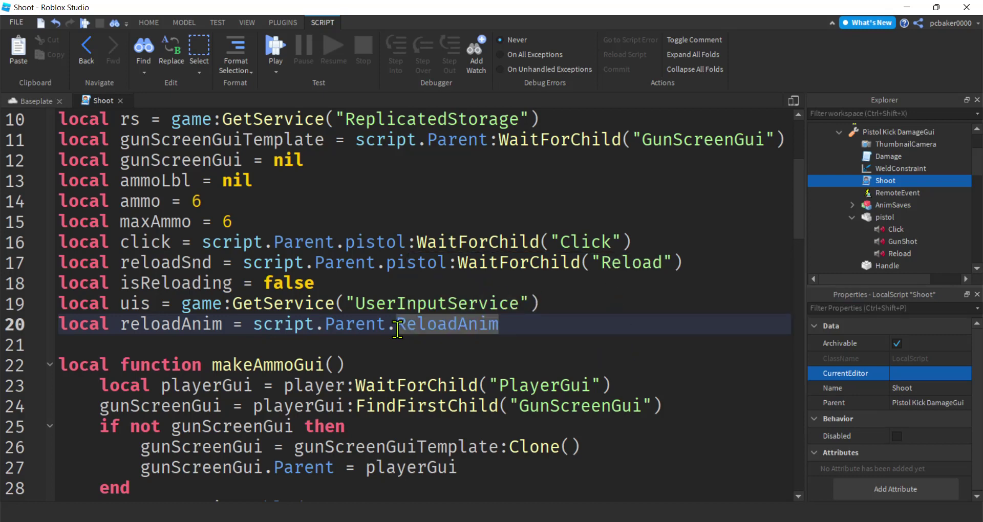
{"action": "key", "text": "ctrl+z"}
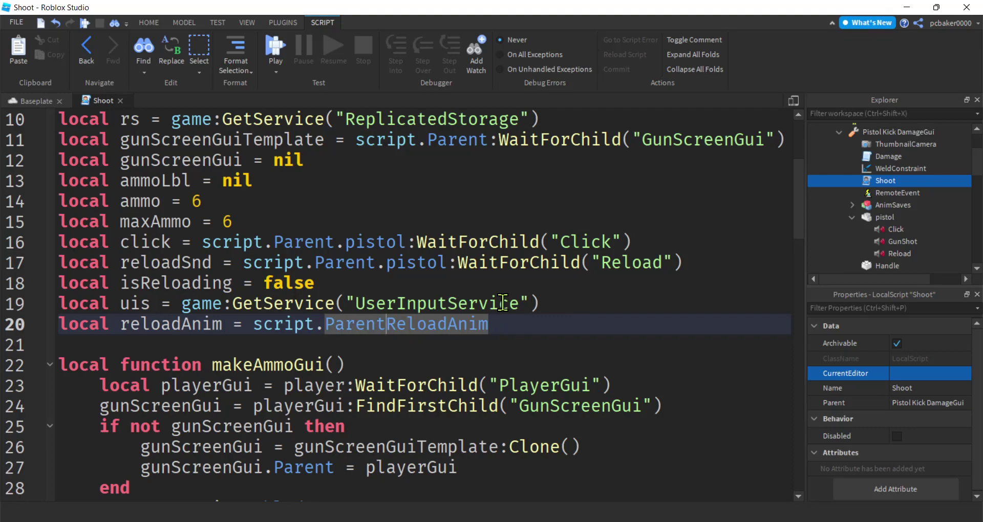
{"action": "type", "text": ":W"}
{"action": "key", "text": "Tab"}
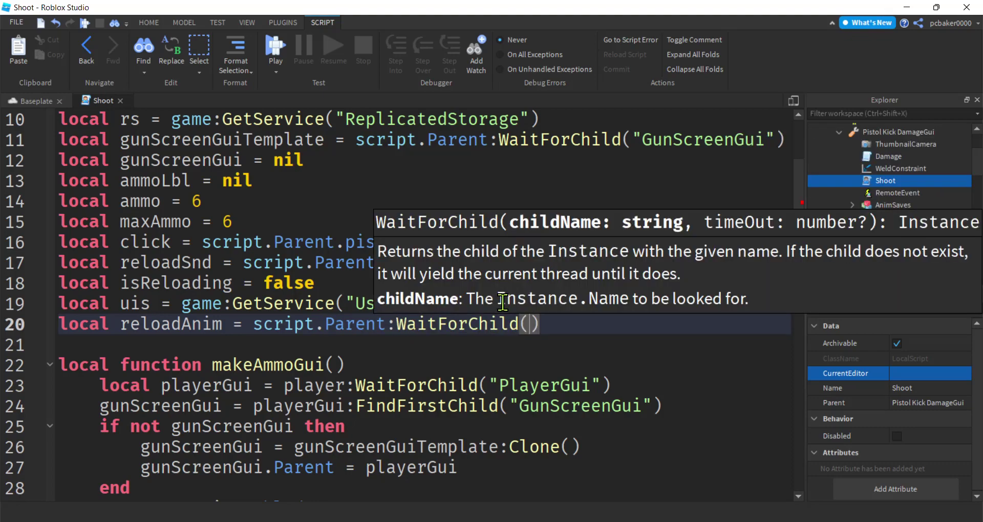
{"action": "type", "text": "\"R"}
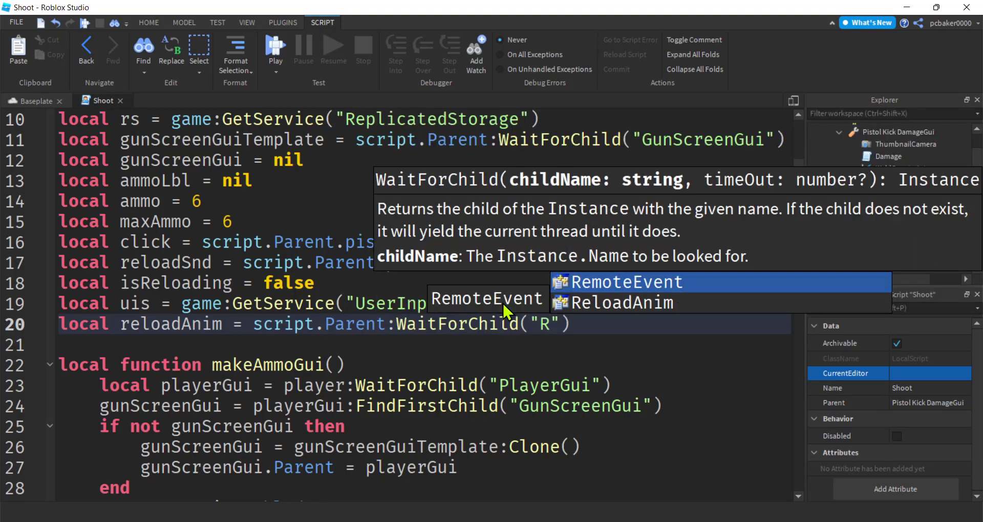
{"action": "key", "text": "Down"}
{"action": "key", "text": "Tab"}
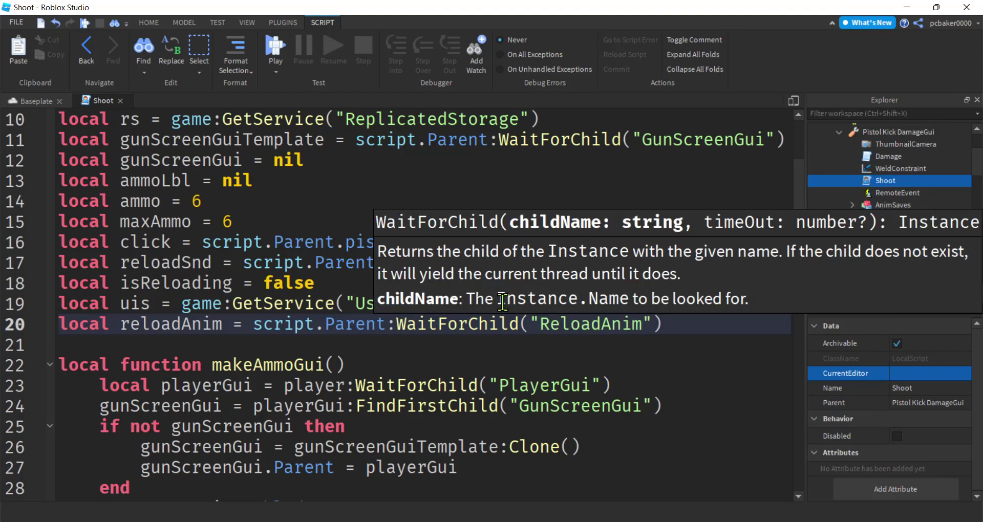
{"action": "key", "text": "Right"}
Declare local reloadTrack = nil on the line below the reloadAnim variable.
{"action": "key", "text": "Return"}
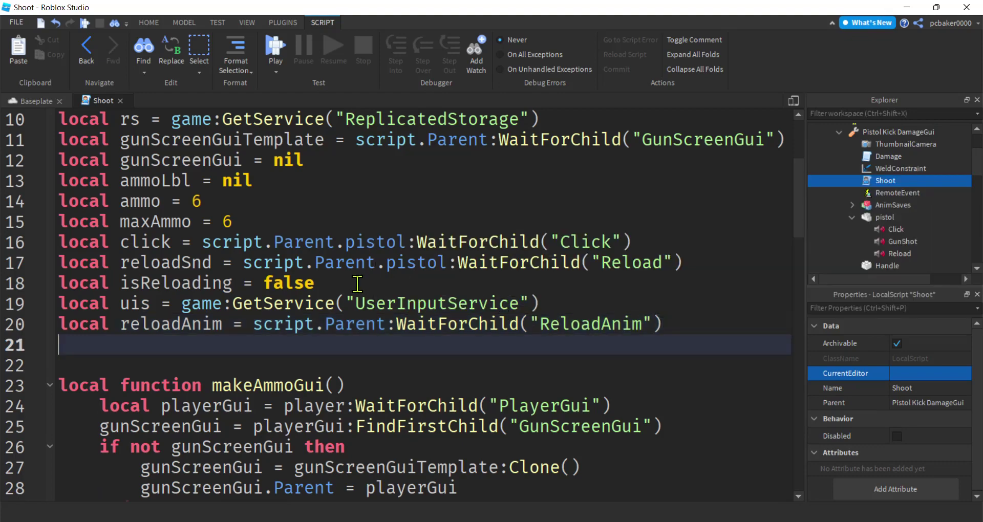
{"action": "scroll", "coordinate": [368, 284], "scroll_direction": "down", "scroll_amount": 1}
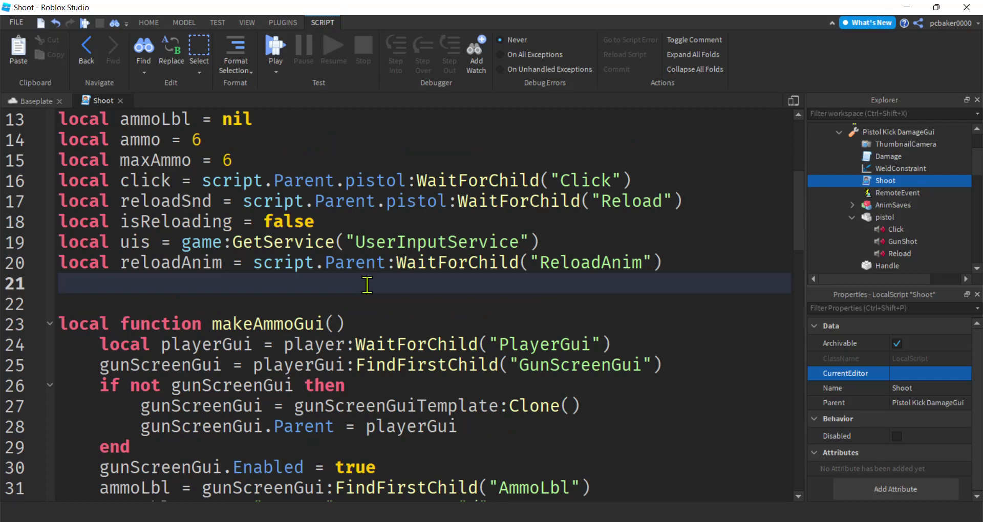
{"action": "type", "text": "local reload"}
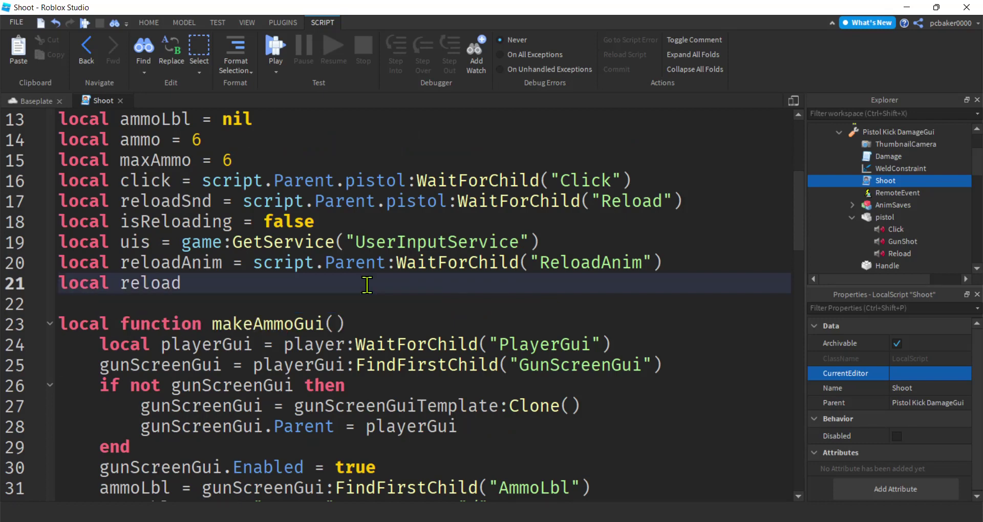
{"action": "type", "text": "Track = nil"}
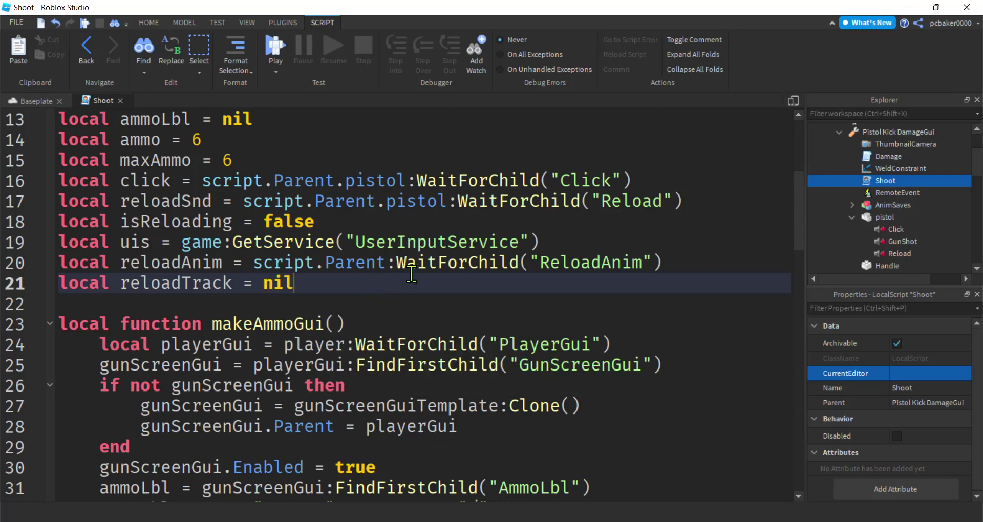
{"action": "left_click_drag", "start_coordinate": [122, 242], "coordinate": [154, 240]}
{"action": "left_click", "coordinate": [346, 281]}
Declare local reloadKey = Enum.KeyCode.R on the line below reloadTrack.
{"action": "key", "text": "Return"}
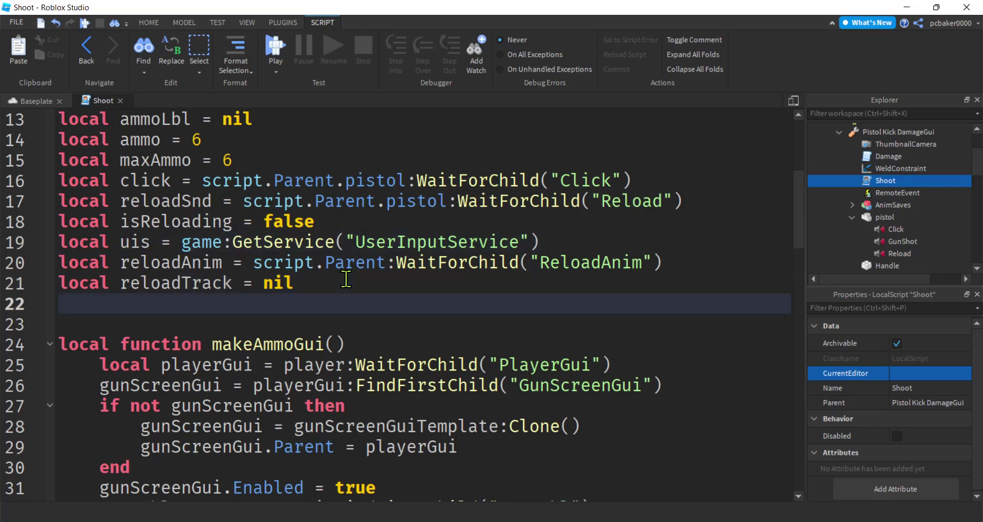
{"action": "type", "text": "local relo"}
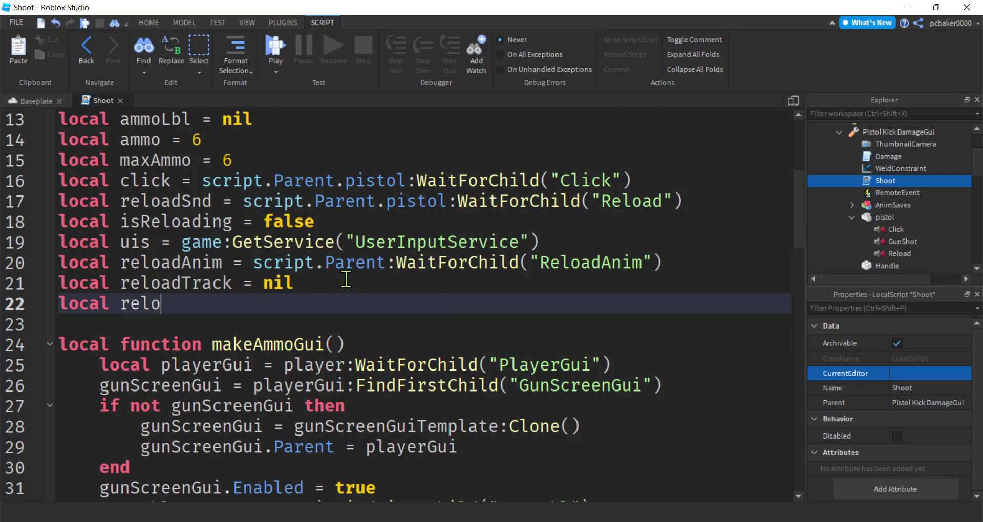
{"action": "type", "text": "adKey = "}
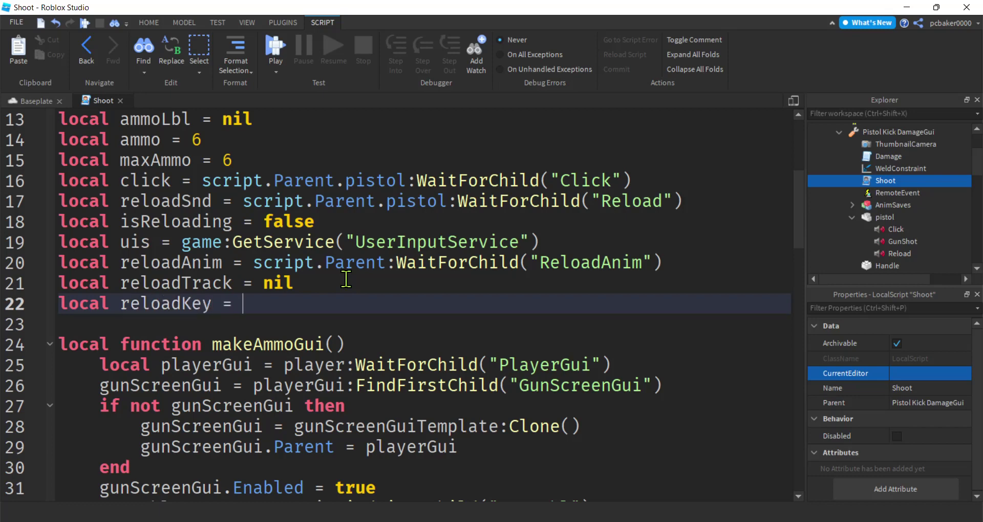
{"action": "type", "text": "Enum."}
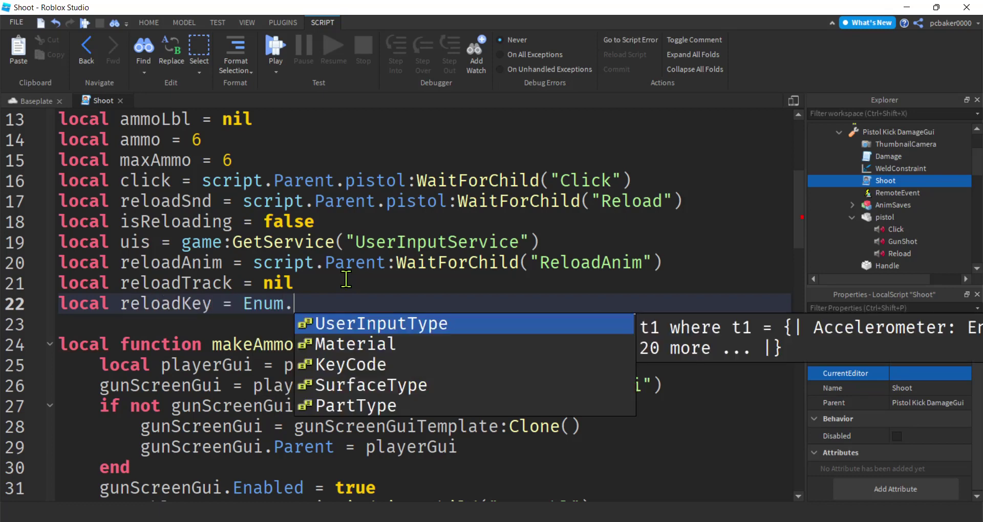
{"action": "type", "text": "KeyCode."}
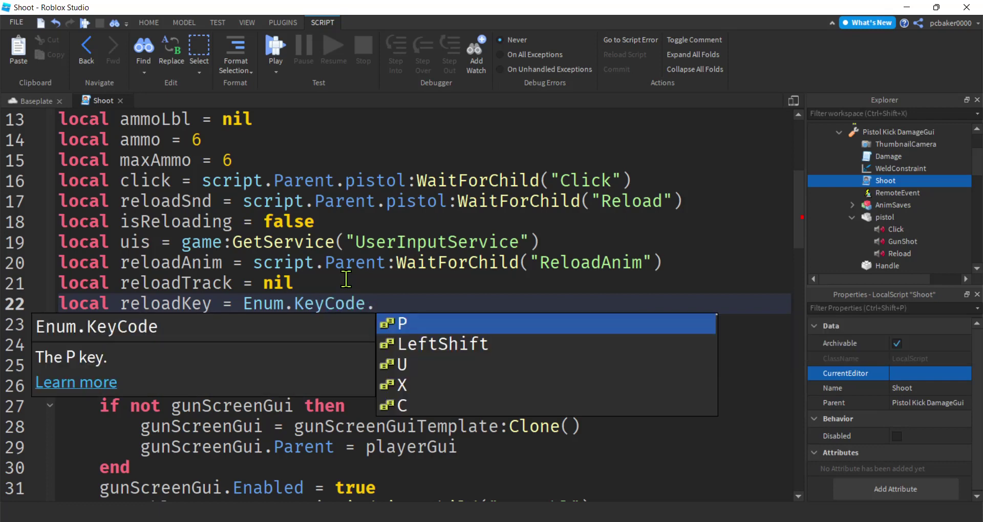
{"action": "scroll", "coordinate": [461, 399], "scroll_direction": "down", "scroll_amount": 4}
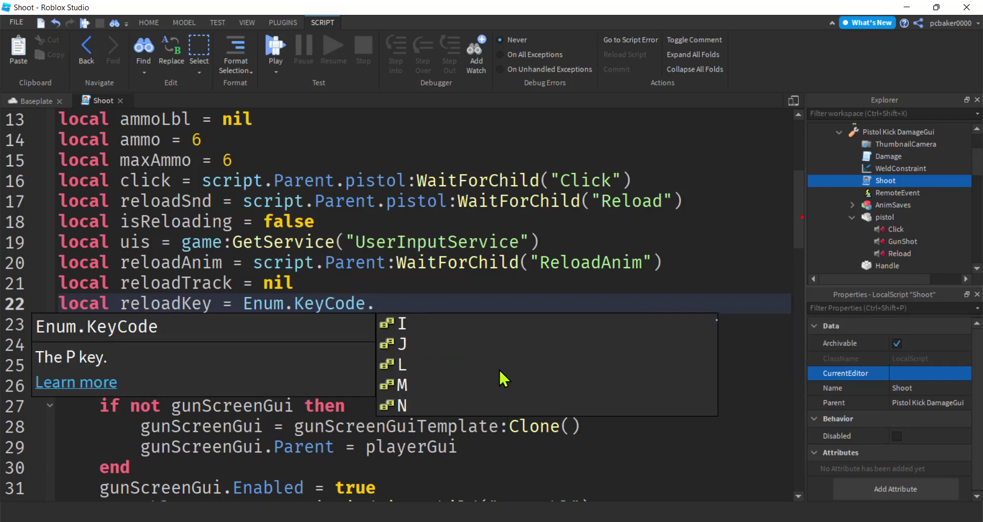
{"action": "scroll", "coordinate": [499, 369], "scroll_direction": "up", "scroll_amount": 4}
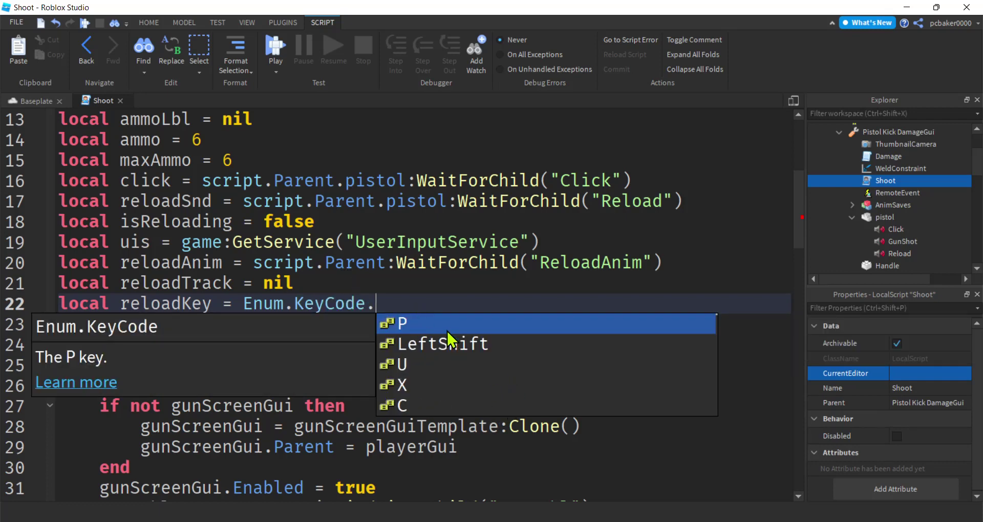
{"action": "type", "text": "r"}
{"action": "key", "text": "Escape"}
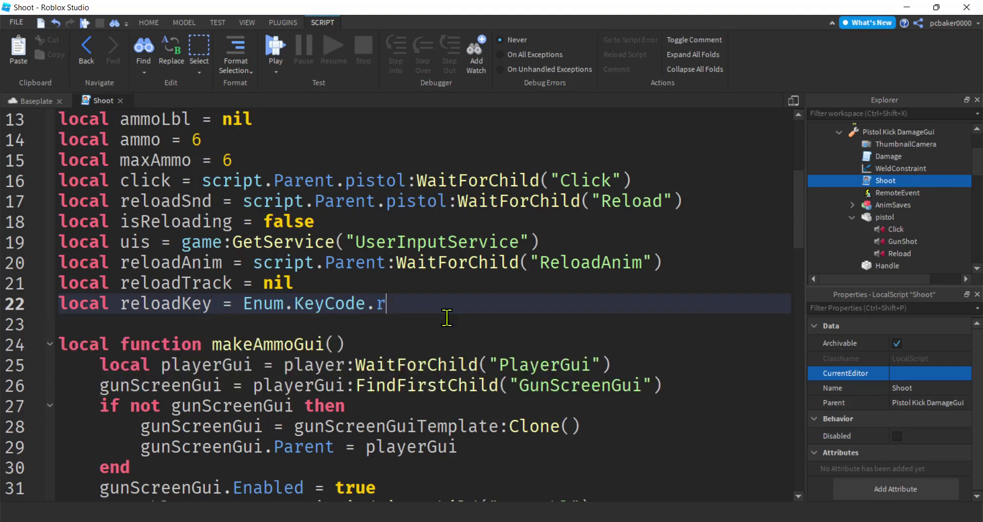
{"action": "key", "text": "BackSpace"}
{"action": "type", "text": "R"}
Above makeAmmoGui, create a local function reload() whose first line sets isReloading = true.
{"action": "scroll", "coordinate": [493, 309], "scroll_direction": "down", "scroll_amount": 2}
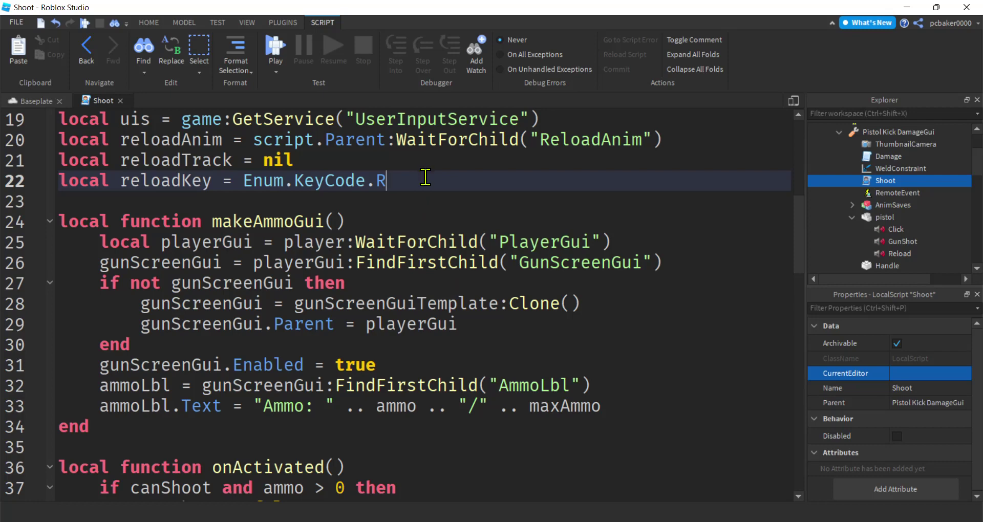
{"action": "key", "text": "Return"}
{"action": "key", "text": "Return"}
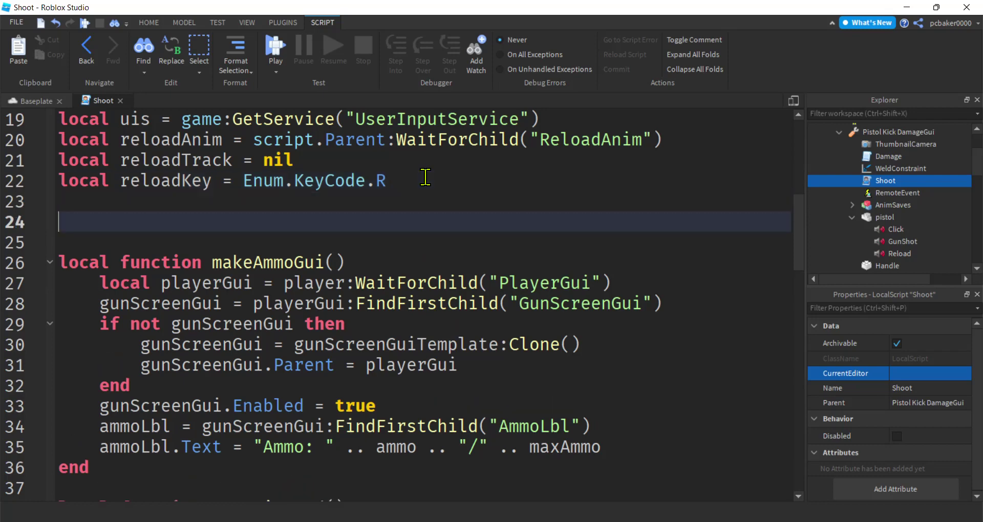
{"action": "type", "text": "local function "}
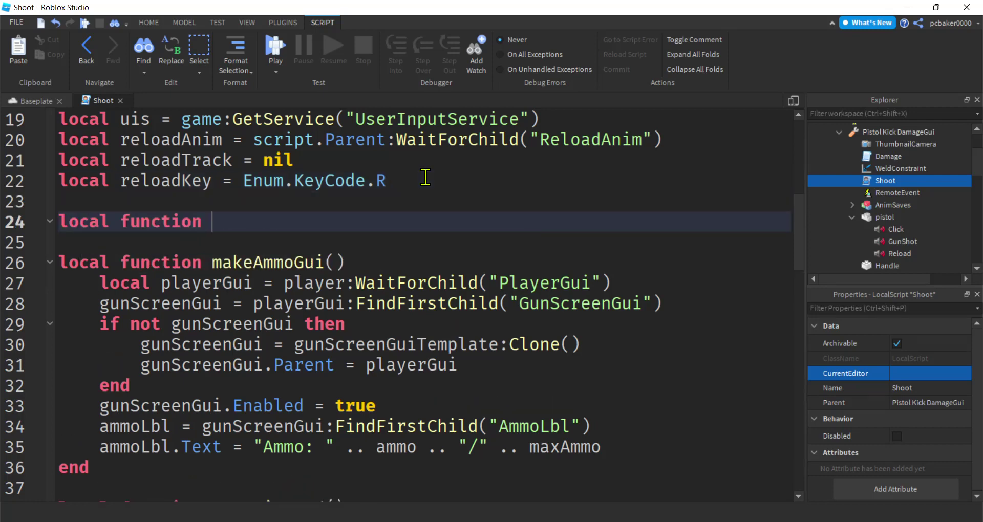
{"action": "type", "text": "reload()"}
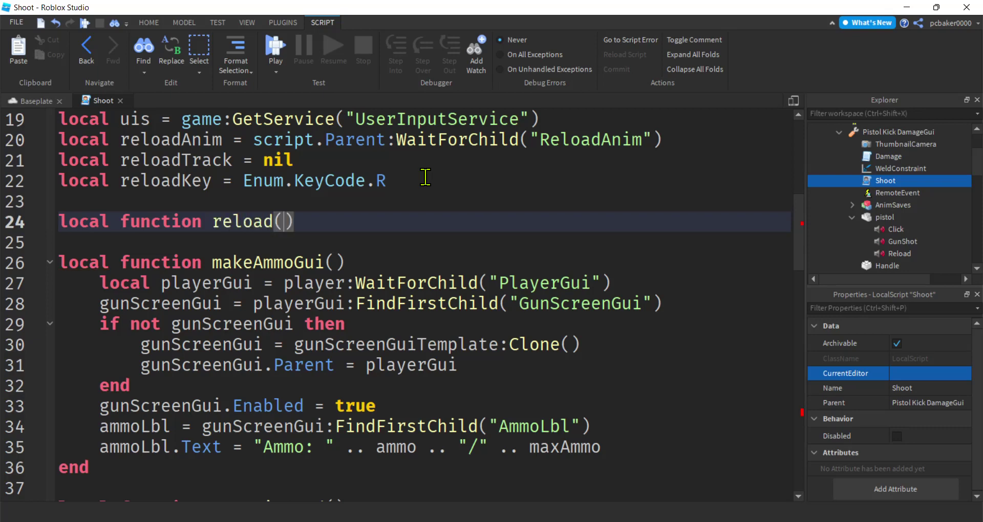
{"action": "key", "text": "Return"}
{"action": "type", "text": "is"}
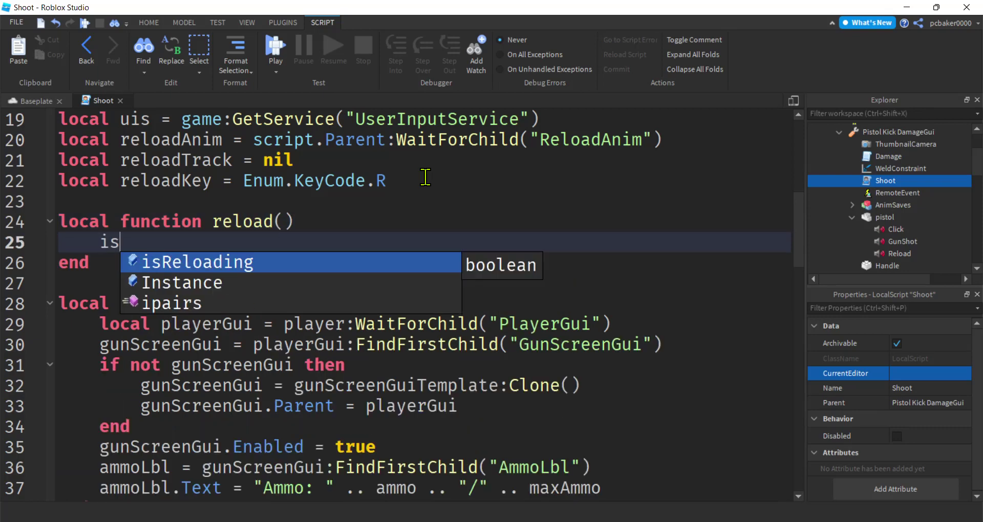
{"action": "key", "text": "Tab"}
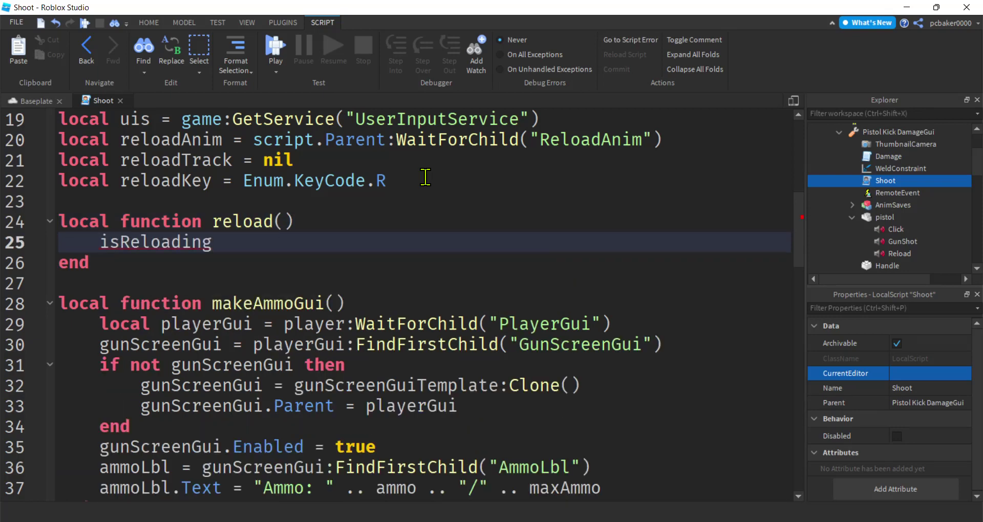
{"action": "type", "text": "= tr"}
{"action": "key", "text": "Tab"}
Inside reload(), add reloadSnd:Play() below the isReloading line.
{"action": "key", "text": "Return"}
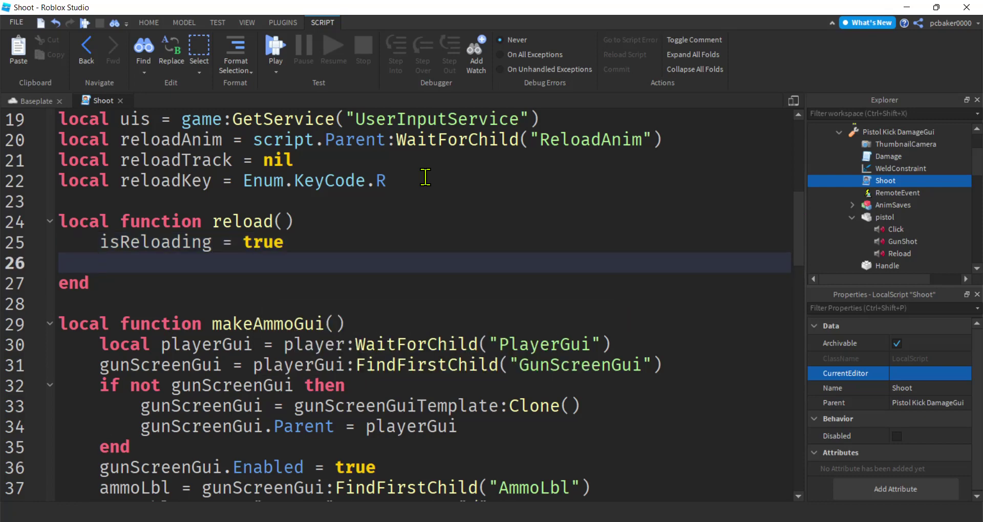
{"action": "type", "text": "reloa"}
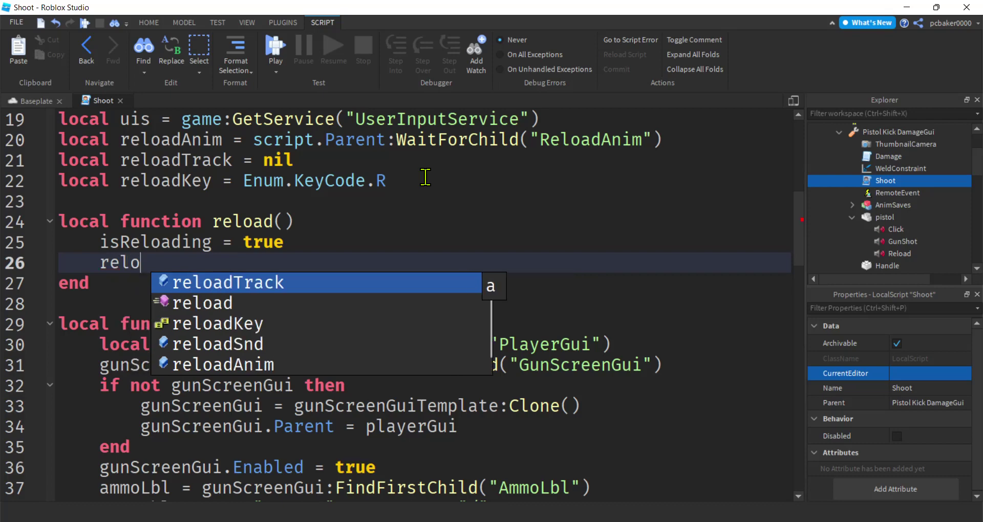
{"action": "key", "text": "Down"}
{"action": "key", "text": "Down"}
{"action": "key", "text": "Down"}
{"action": "key", "text": "Tab"}
{"action": "type", "text": ":P"}
{"action": "key", "text": "Tab"}
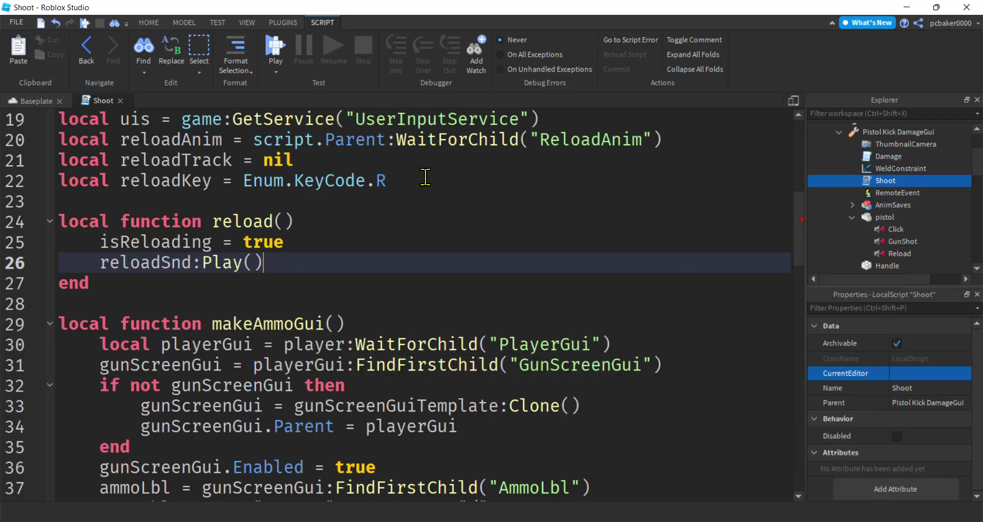
Add reloadTrack:Play() below the reload sound call in the reload function.
{"action": "key", "text": "Return"}
{"action": "type", "text": "reloa"}
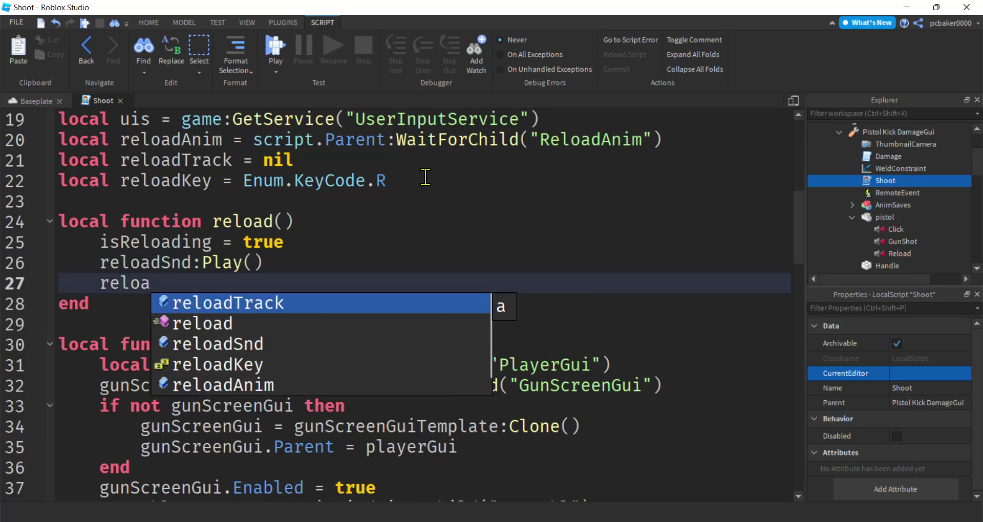
{"action": "key", "text": "Tab"}
{"action": "type", "text": ":Play"}
{"action": "key", "text": "Tab"}
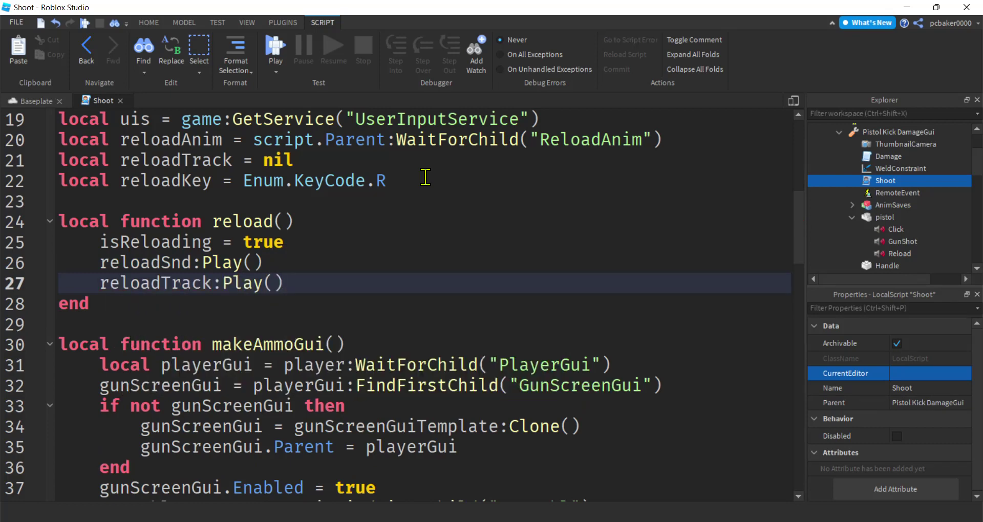
In reload(), add wait(reloadTrack.Length) on a new line below reloadTrack:Play().
{"action": "key", "text": "Return"}
{"action": "scroll", "coordinate": [410, 198], "scroll_direction": "down", "scroll_amount": 2}
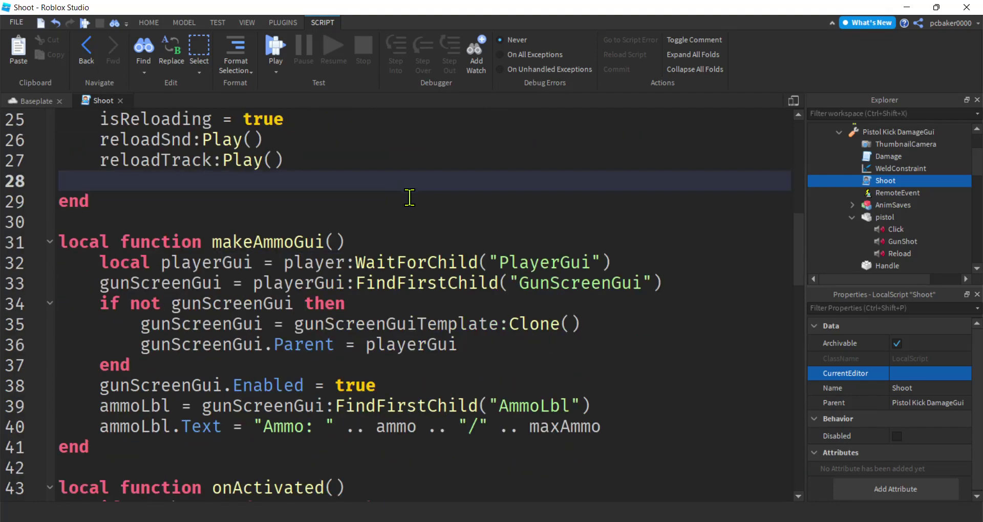
{"action": "type", "text": "wait"}
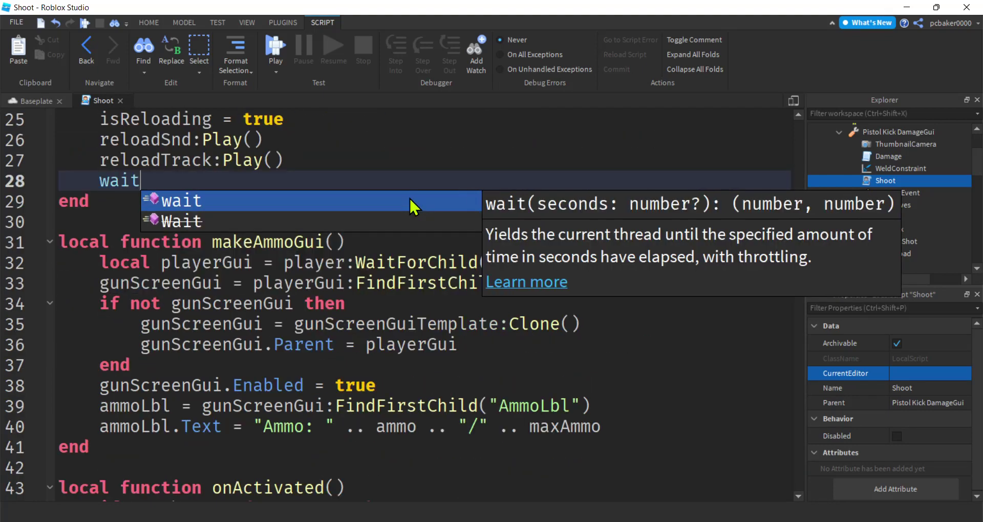
{"action": "key", "text": "Tab"}
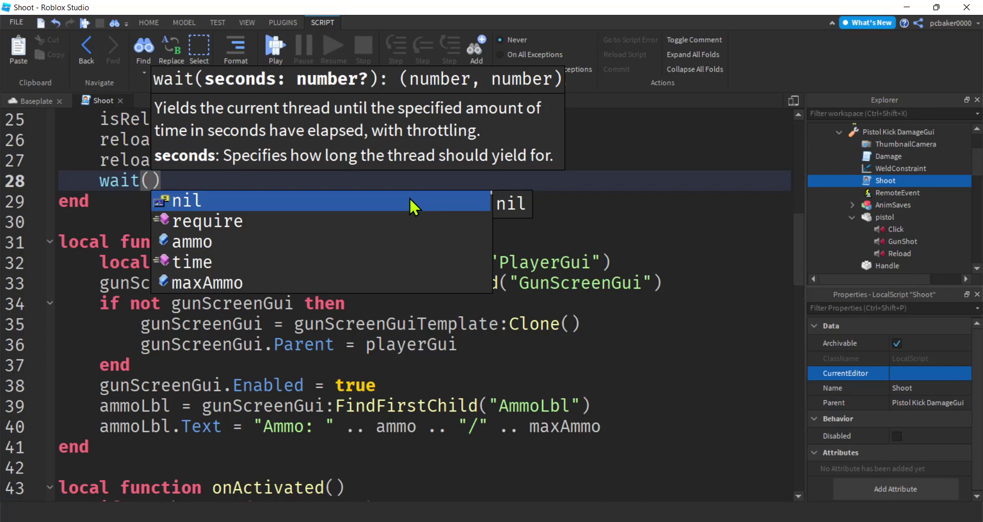
{"action": "type", "text": "re"}
{"action": "key", "text": "Down"}
{"action": "key", "text": "Down"}
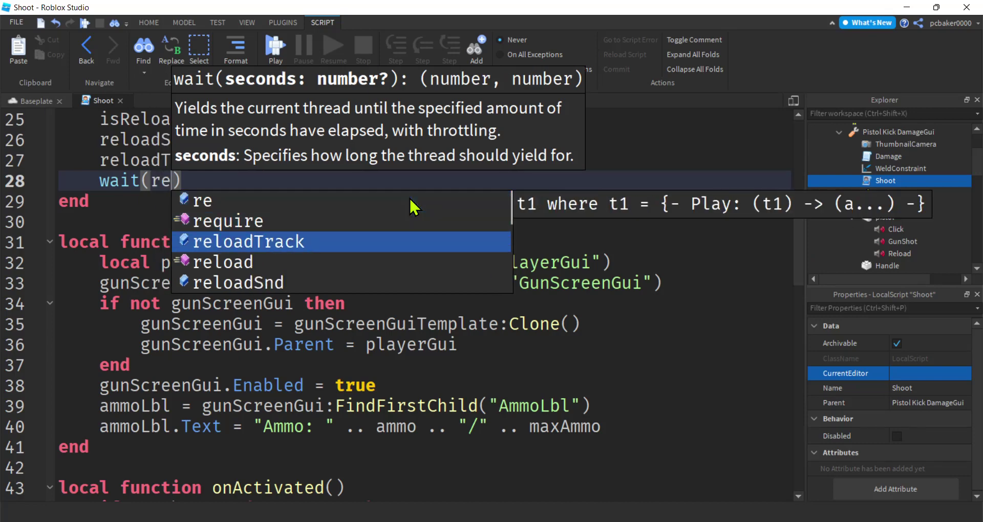
{"action": "key", "text": "Tab"}
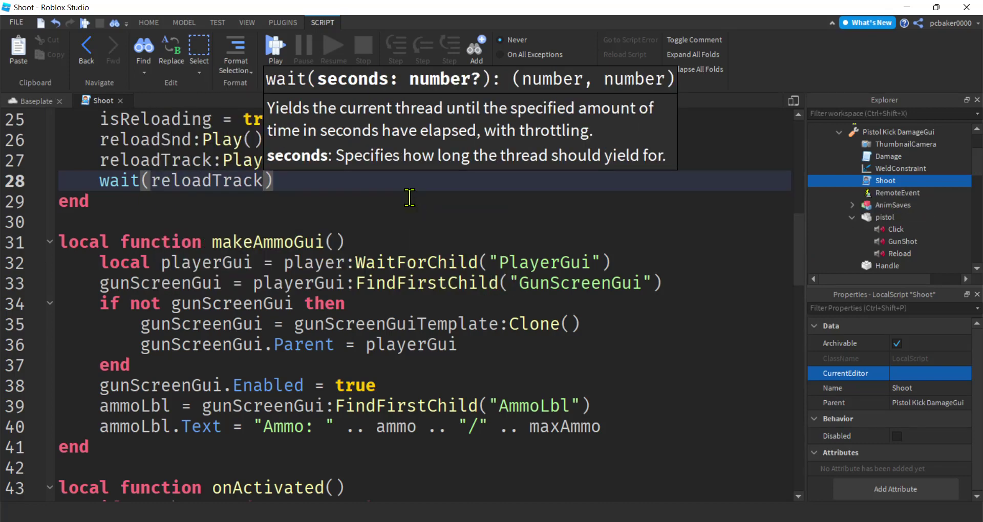
{"action": "type", "text": ".Len"}
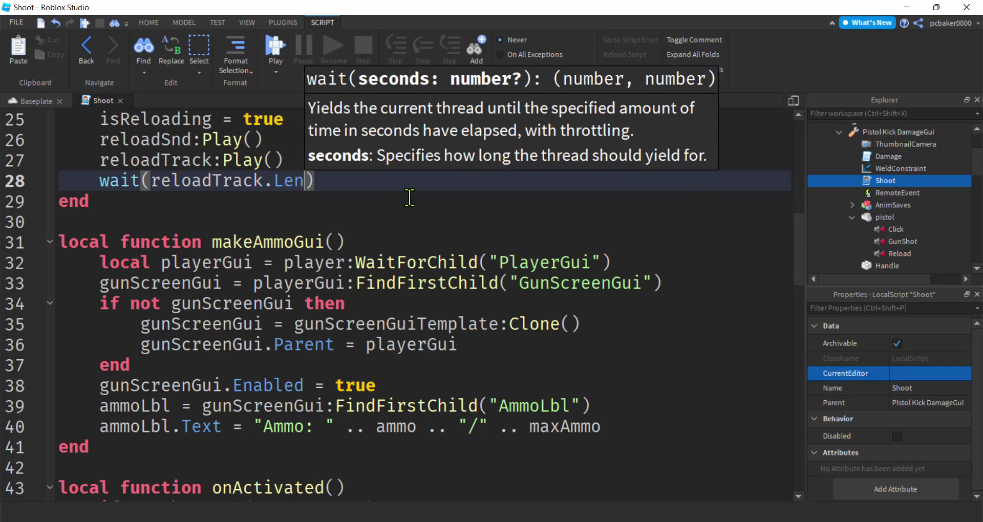
{"action": "type", "text": "gth"}
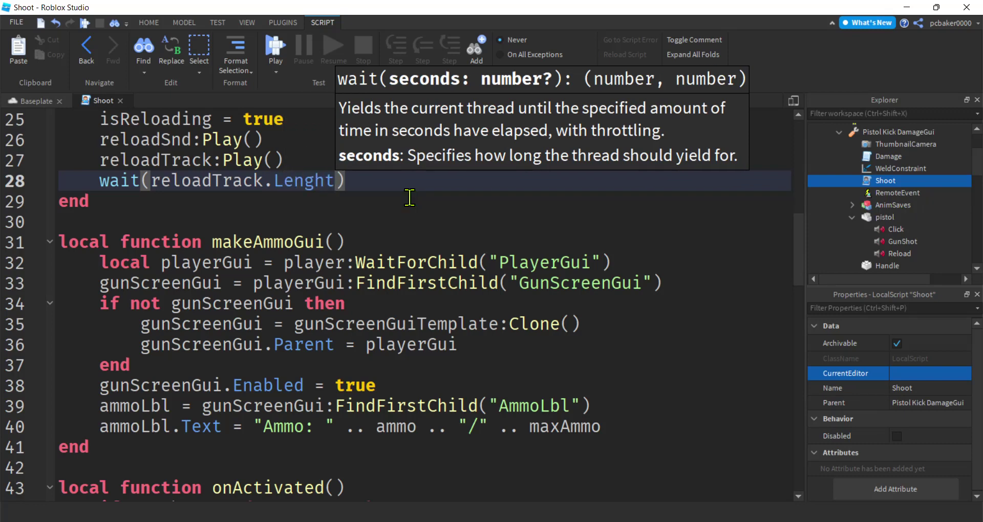
{"action": "key", "text": "End"}
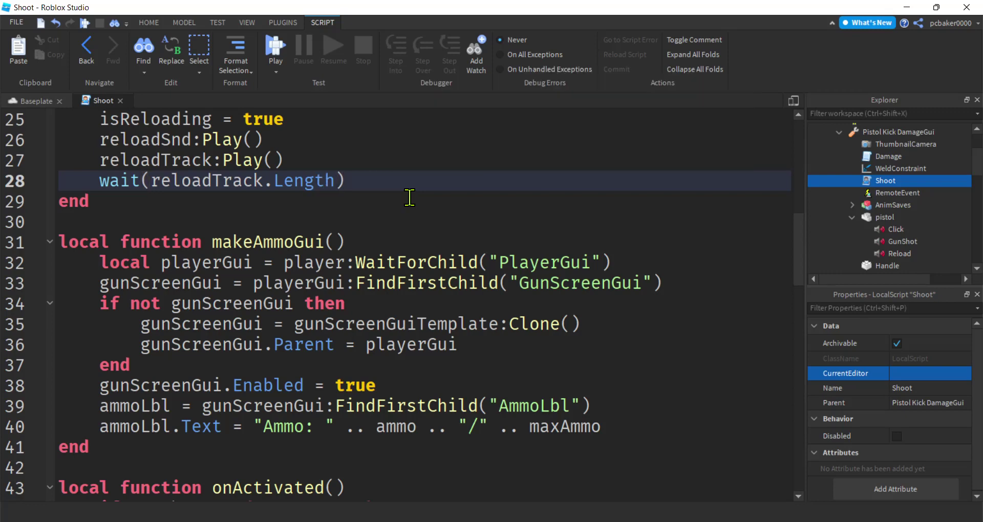
Add ammo = maxAmmo below the wait line in reload().
{"action": "key", "text": "Return"}
{"action": "type", "text": "amm"}
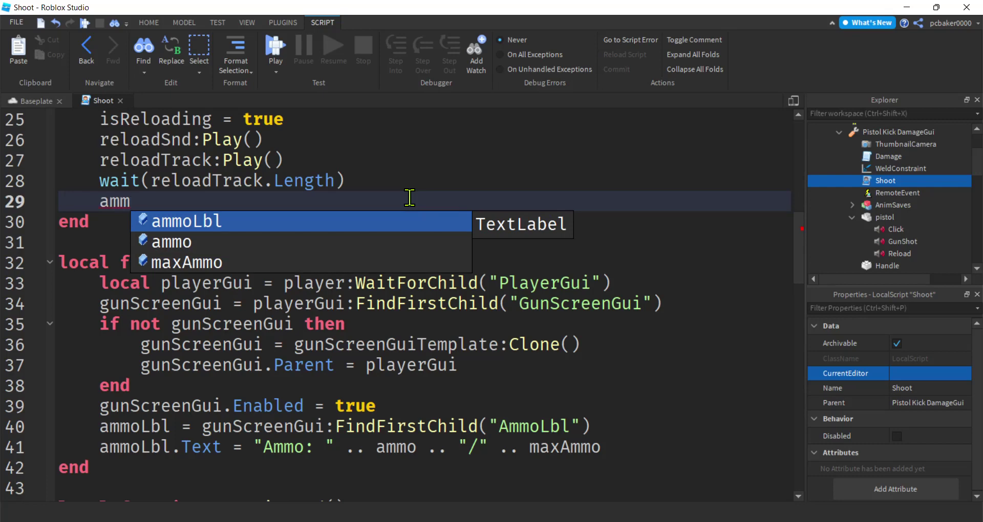
{"action": "key", "text": "Down"}
{"action": "key", "text": "Down"}
{"action": "key", "text": "Up"}
{"action": "key", "text": "Tab"}
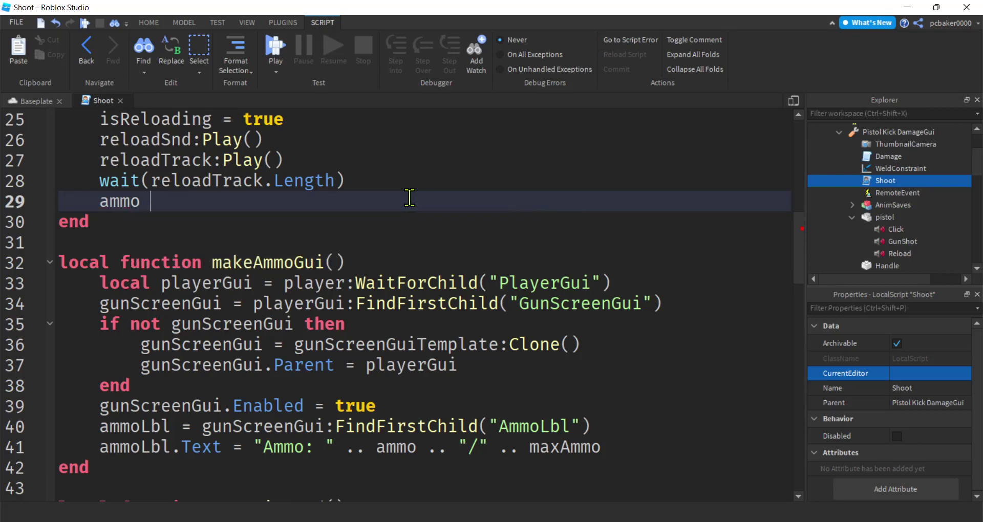
{"action": "type", "text": "=-"}
{"action": "type", "text": "ma"}
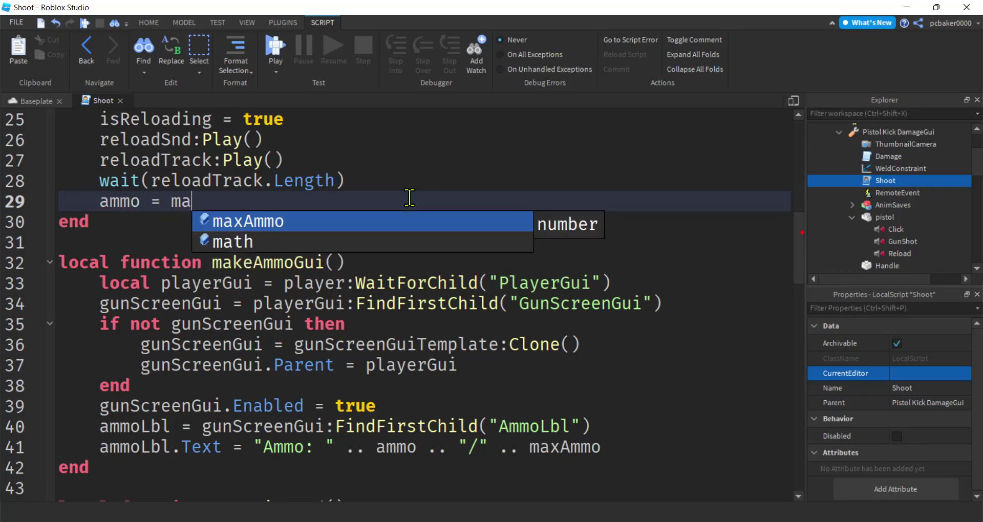
{"action": "key", "text": "Tab"}
Copy the ammoLbl.Text = "Ammo: " .. ammo .. "/" .. maxAmmo line from makeAmmoGui() to below ammo = maxAmmo in reload().
{"action": "key", "text": "Return"}
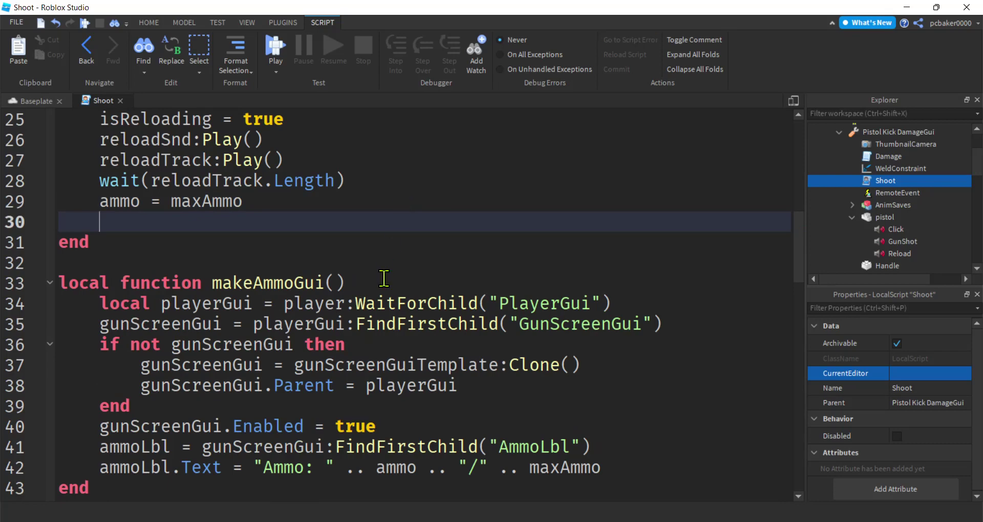
{"action": "scroll", "coordinate": [384, 279], "scroll_direction": "down", "scroll_amount": 1}
{"action": "left_click_drag", "start_coordinate": [105, 408], "coordinate": [616, 402]}
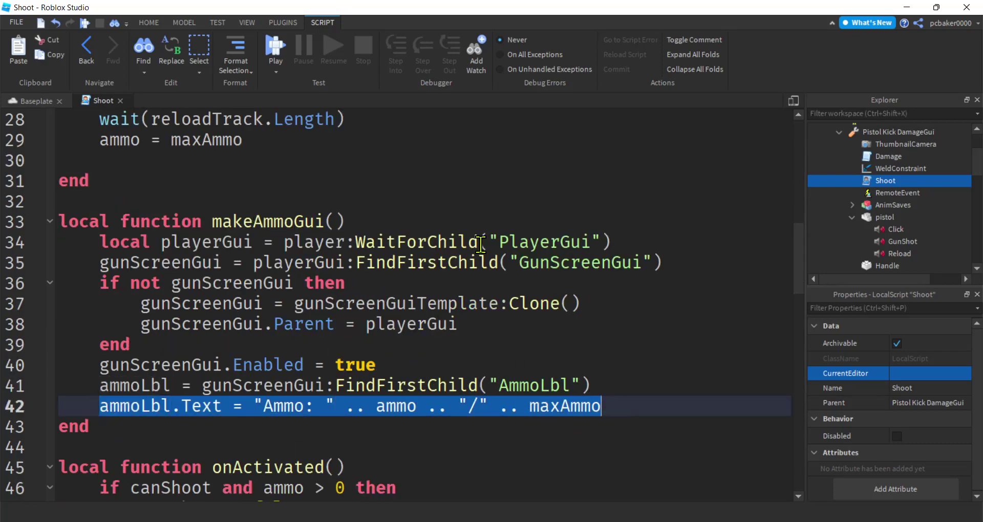
{"action": "key", "text": "ctrl+x"}
{"action": "scroll", "coordinate": [421, 214], "scroll_direction": "up", "scroll_amount": 2}
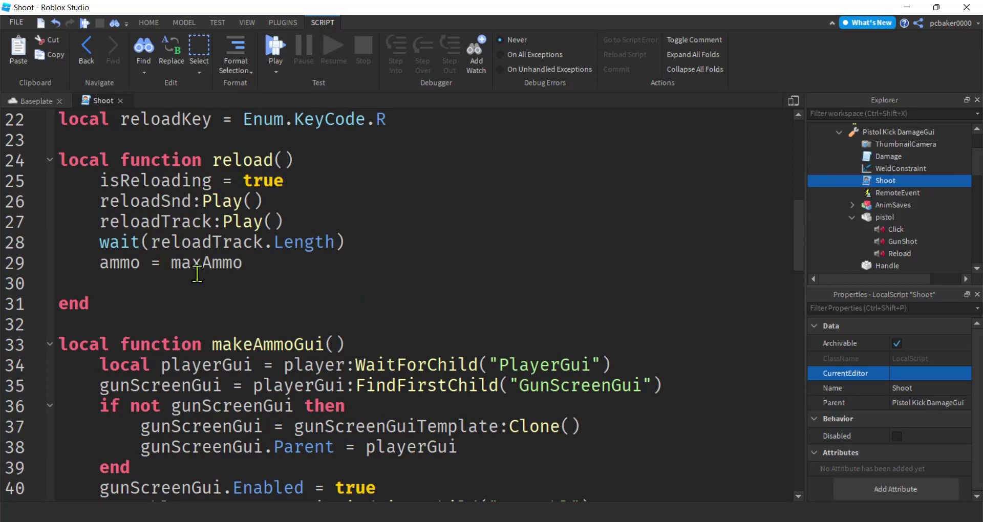
{"action": "left_click", "coordinate": [194, 281]}
{"action": "key", "text": "ctrl+v"}
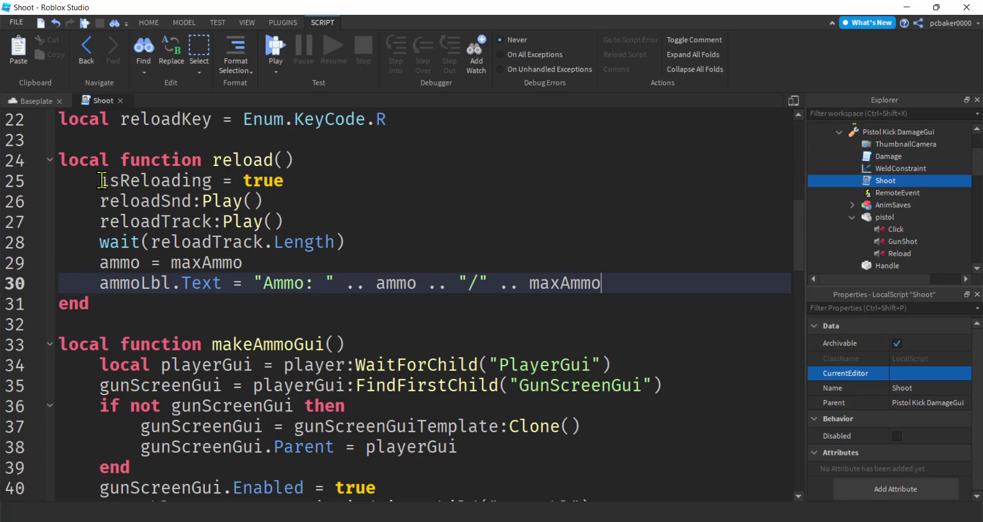
Copy the isReloading line to the end of reload() and change the copy's value to false.
{"action": "left_click_drag", "start_coordinate": [101, 180], "coordinate": [343, 184]}
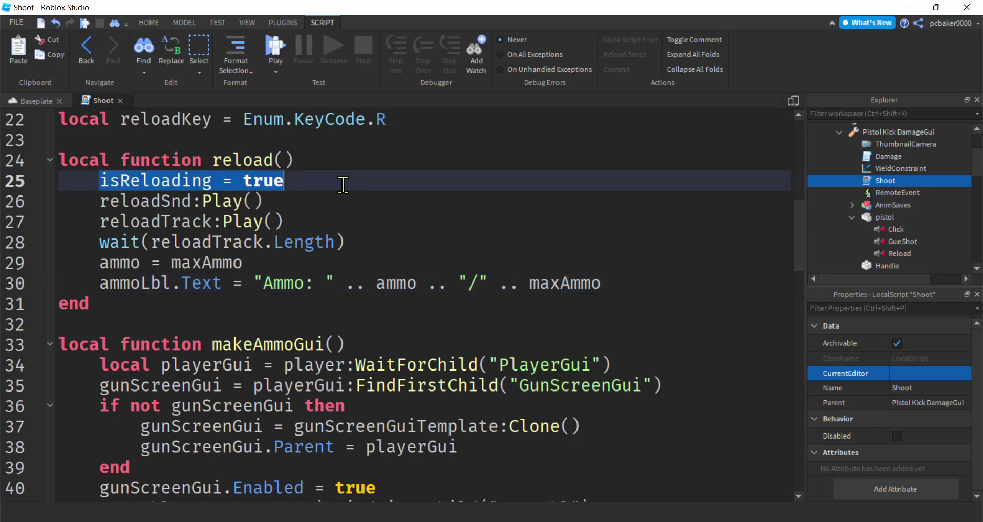
{"action": "left_click", "coordinate": [652, 290]}
{"action": "key", "text": "Return"}
{"action": "key", "text": "ctrl+v"}
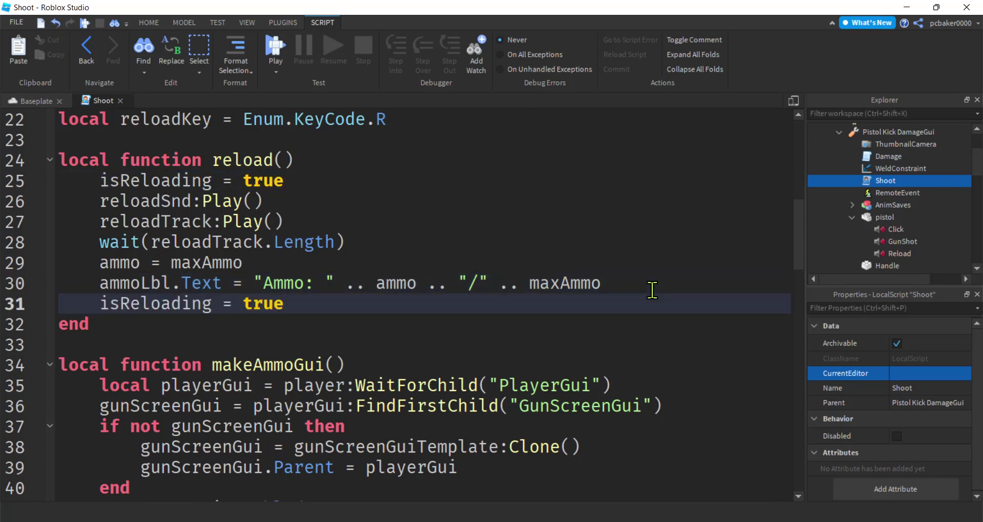
{"action": "key", "text": "BackSpace"}
{"action": "key", "text": "BackSpace"}
{"action": "key", "text": "BackSpace"}
{"action": "key", "text": "BackSpace"}
{"action": "type", "text": "false"}
In onEquipped(), add reloadTrack = hum.Animator:LoadAnimation(reloadAnim) below the kickTrack line.
{"action": "scroll", "coordinate": [414, 306], "scroll_direction": "down", "scroll_amount": 3}
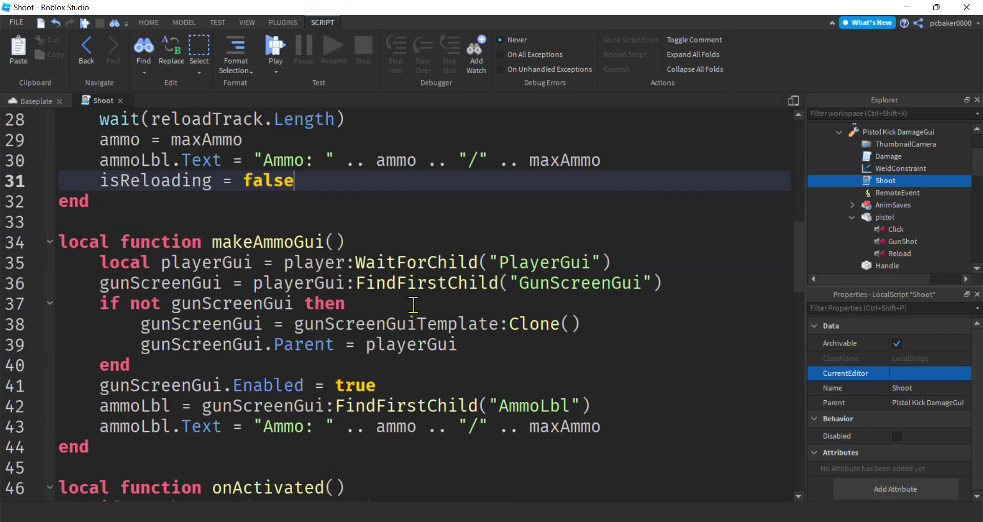
{"action": "scroll", "coordinate": [413, 306], "scroll_direction": "down", "scroll_amount": 3}
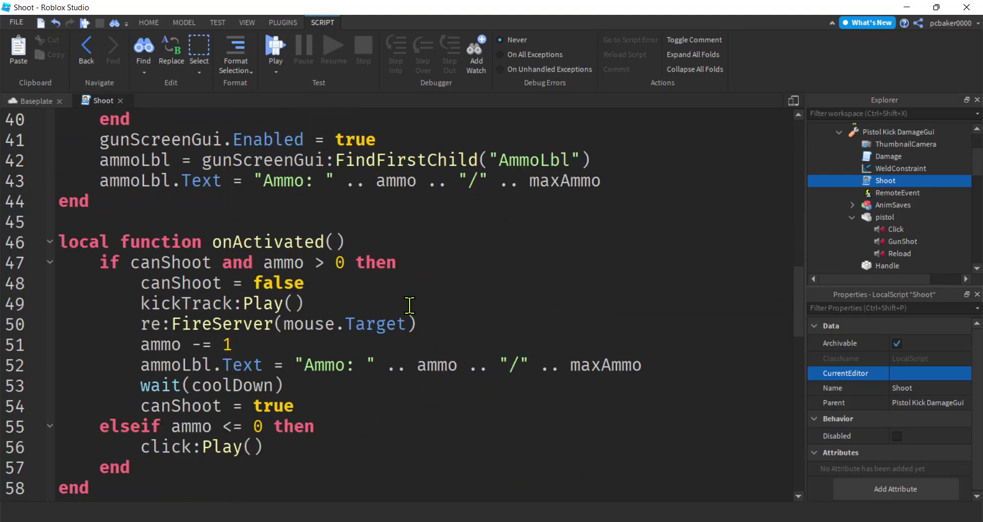
{"action": "left_click", "coordinate": [273, 244]}
{"action": "scroll", "coordinate": [421, 263], "scroll_direction": "down", "scroll_amount": 4}
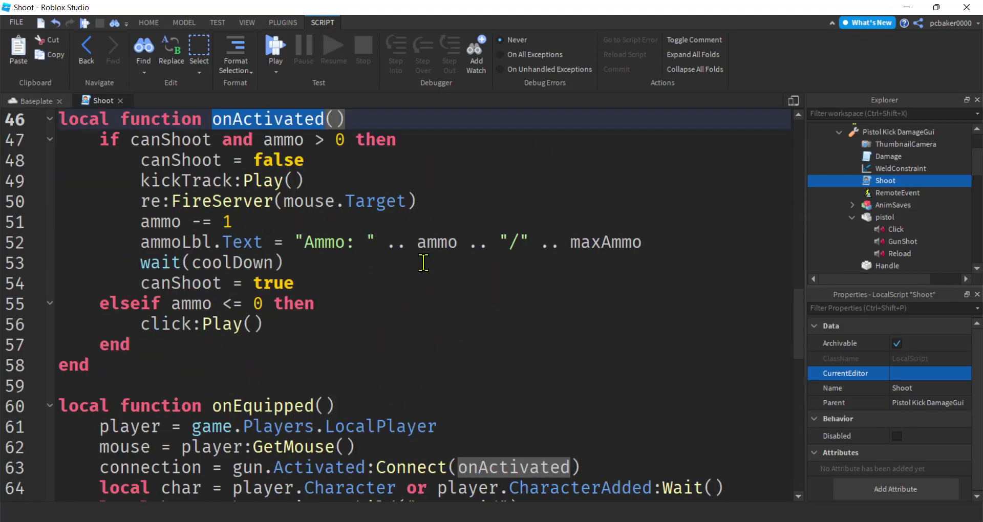
{"action": "double_click", "coordinate": [258, 284]}
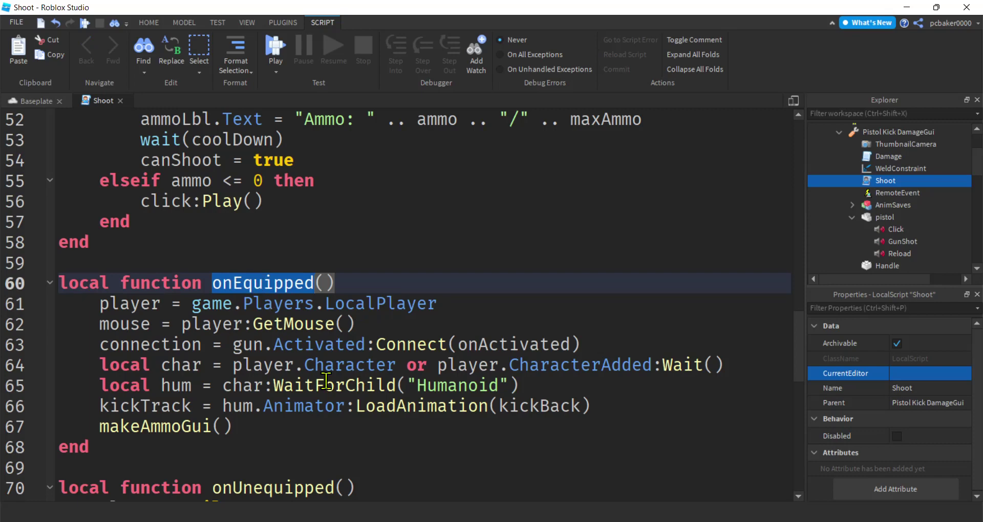
{"action": "left_click", "coordinate": [633, 411]}
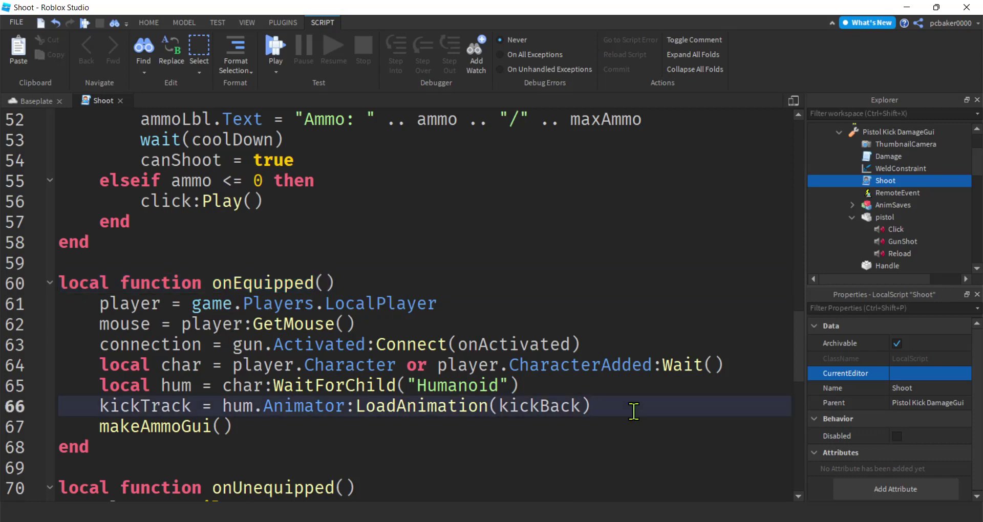
{"action": "key", "text": "Return"}
{"action": "type", "text": "re"}
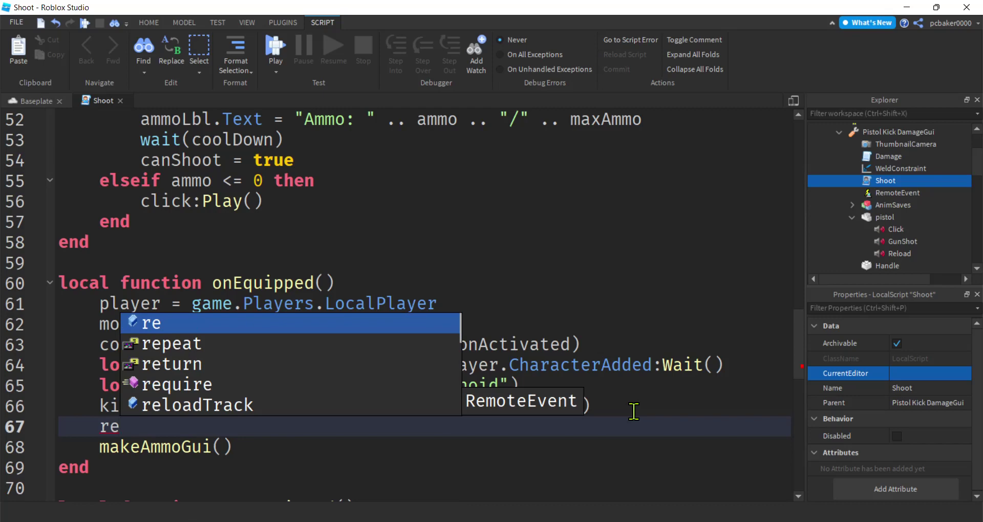
{"action": "key", "text": "Down"}
{"action": "key", "text": "Down"}
{"action": "key", "text": "Down"}
{"action": "key", "text": "Down"}
{"action": "key", "text": "Tab"}
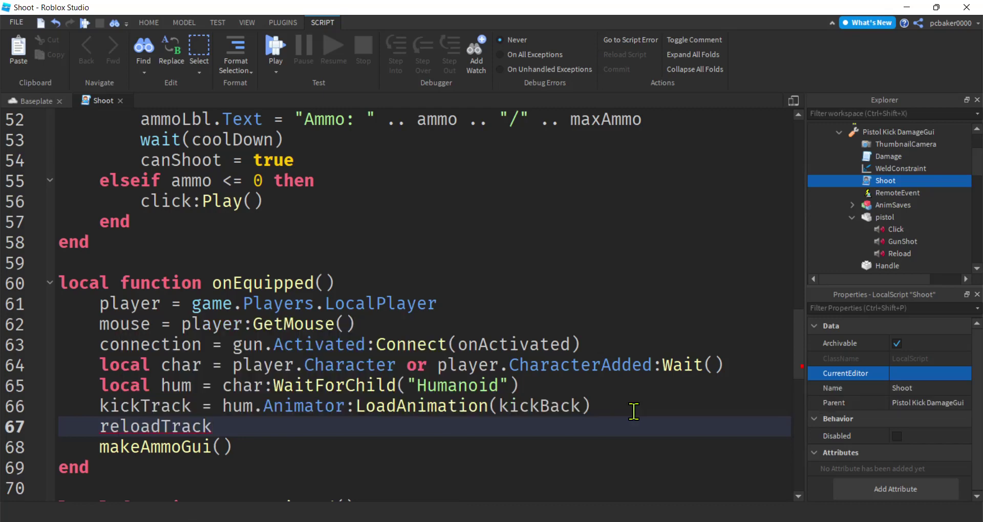
{"action": "type", "text": "= hum."}
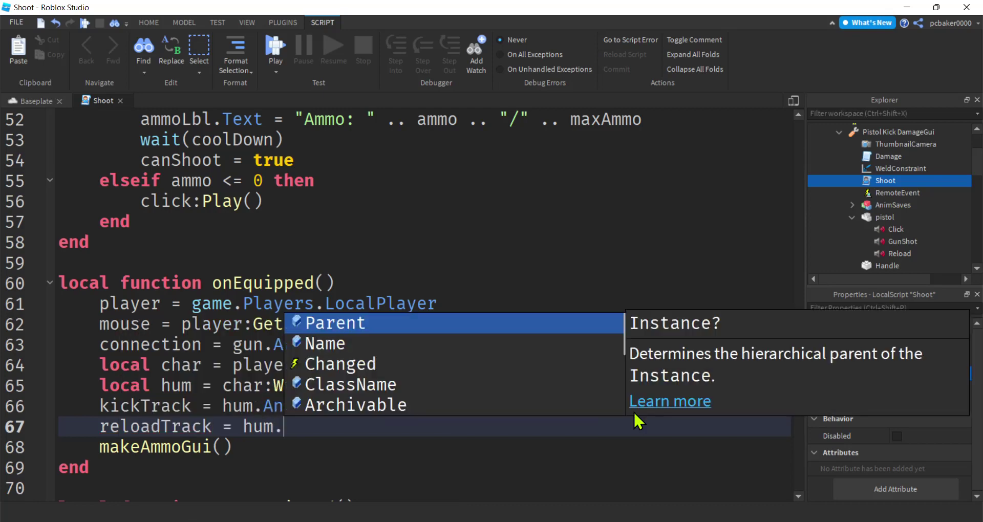
{"action": "type", "text": "Animator"}
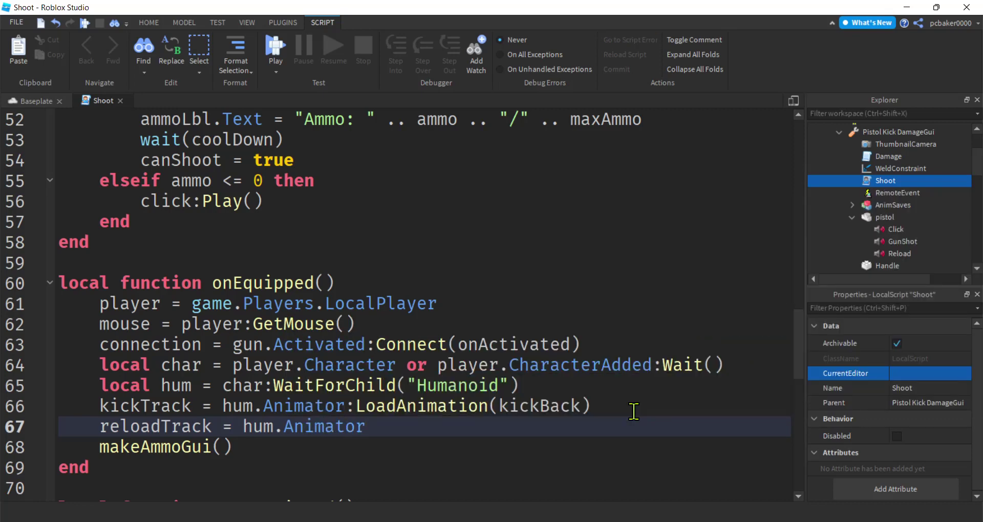
{"action": "type", "text": ":LoadAnimat"}
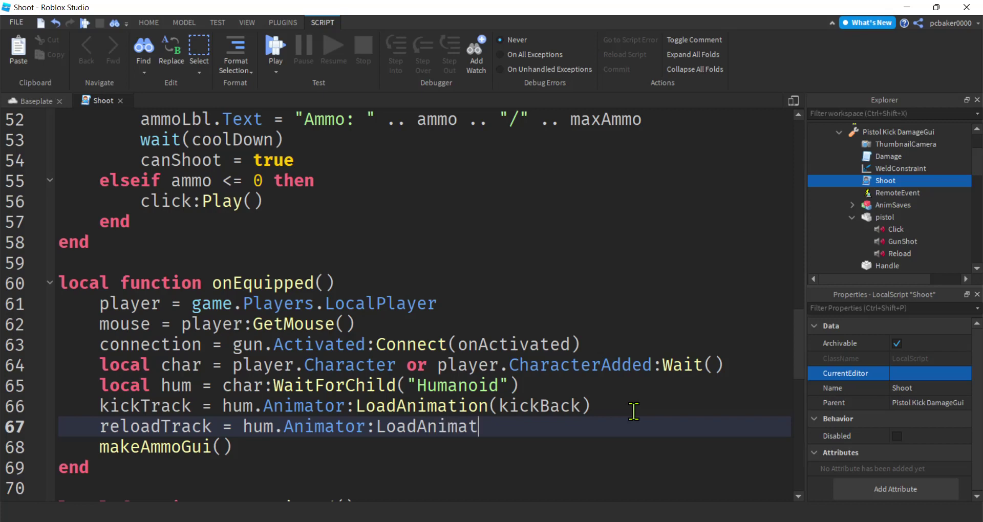
{"action": "type", "text": "ion("}
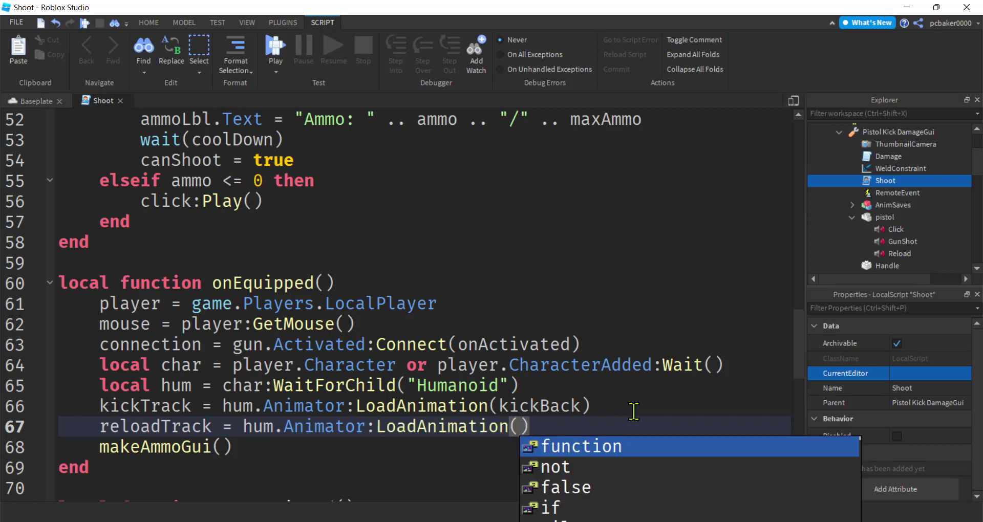
{"action": "type", "text": "rela"}
{"action": "key", "text": "BackSpace"}
{"action": "type", "text": "la"}
{"action": "key", "text": "Down"}
{"action": "key", "text": "Down"}
{"action": "key", "text": "Down"}
{"action": "key", "text": "Down"}
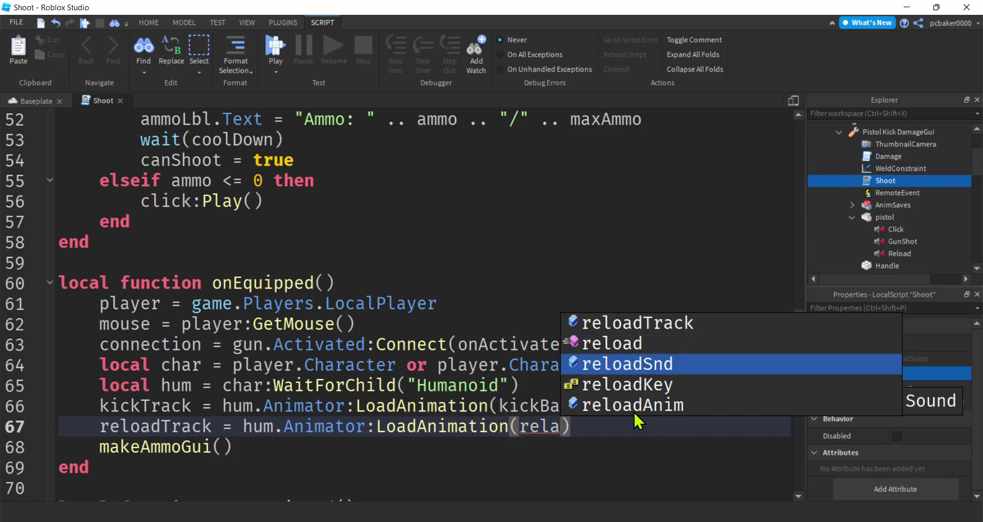
{"action": "key", "text": "Tab"}
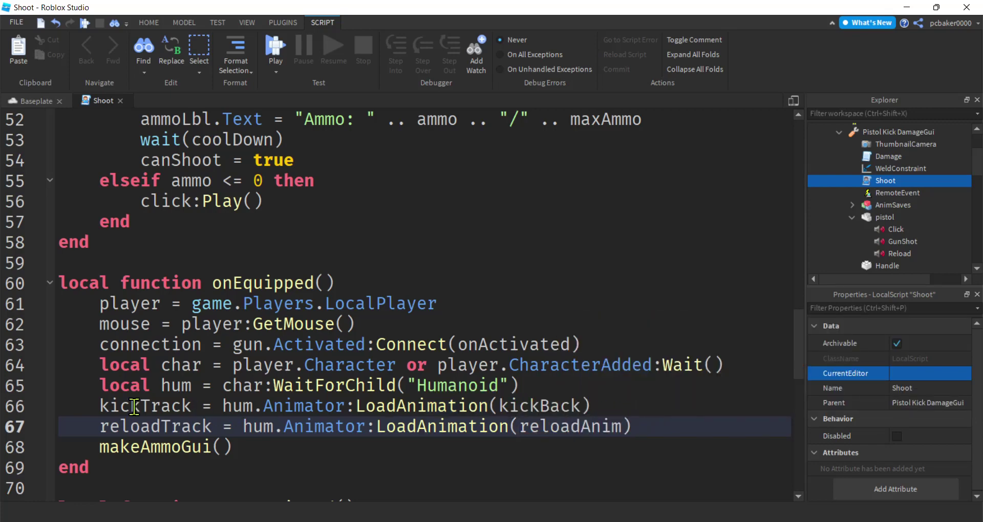
{"action": "left_click_drag", "start_coordinate": [100, 427], "coordinate": [723, 428]}
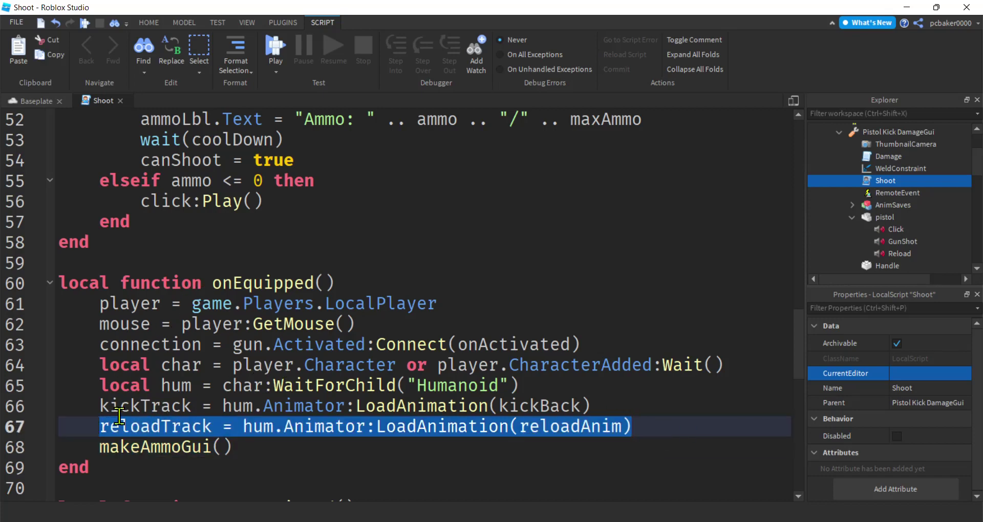
In onActivated(), extend the first if condition with and not isReloading after ammo > 0.
{"action": "scroll", "coordinate": [233, 330], "scroll_direction": "up", "scroll_amount": 3}
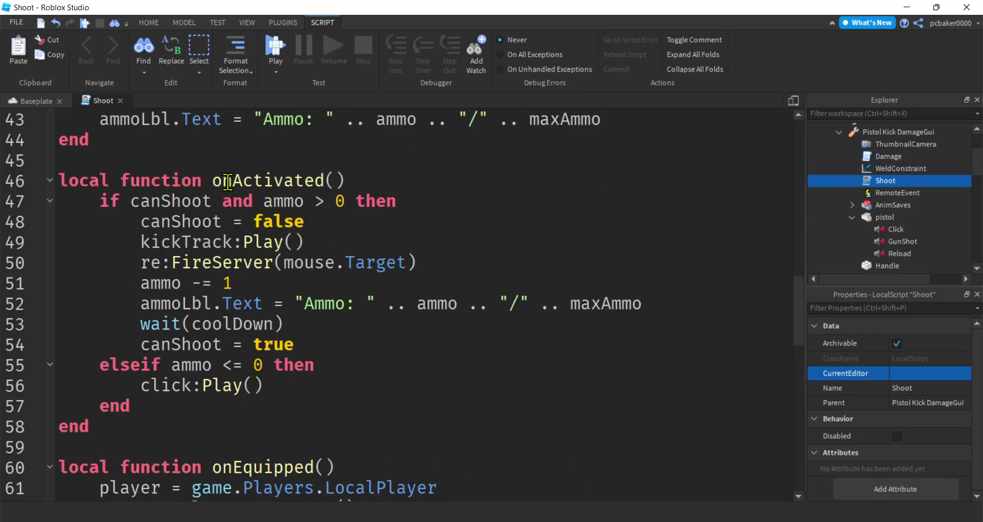
{"action": "left_click", "coordinate": [413, 201]}
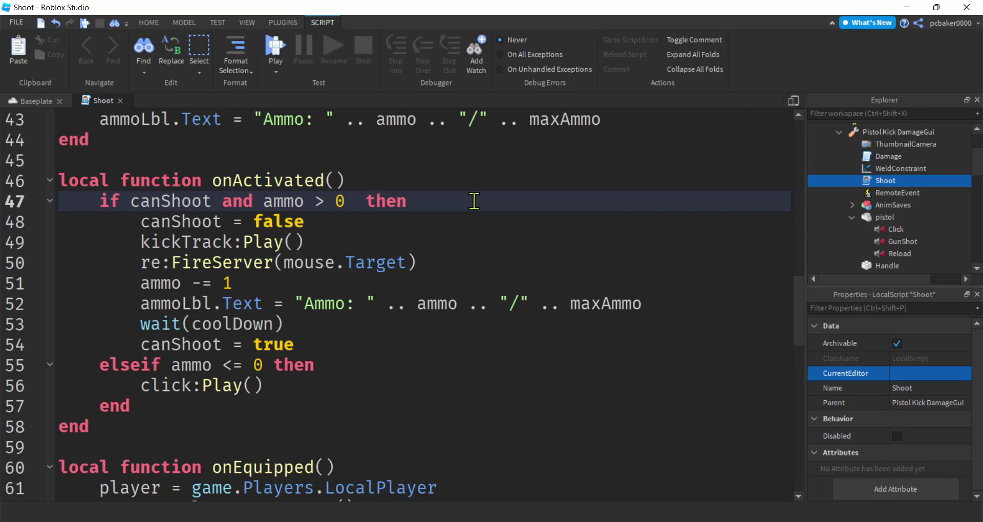
{"action": "type", "text": "and n"}
{"action": "type", "text": "ot relo"}
{"action": "key", "text": "BackSpace"}
{"action": "key", "text": "BackSpace"}
{"action": "key", "text": "BackSpace"}
{"action": "key", "text": "BackSpace"}
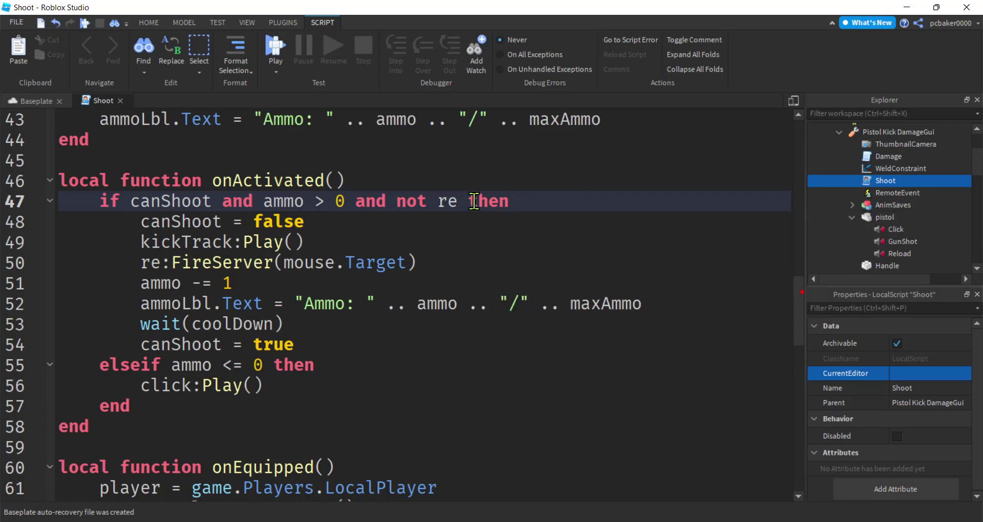
{"action": "type", "text": "is"}
{"action": "key", "text": "Tab"}
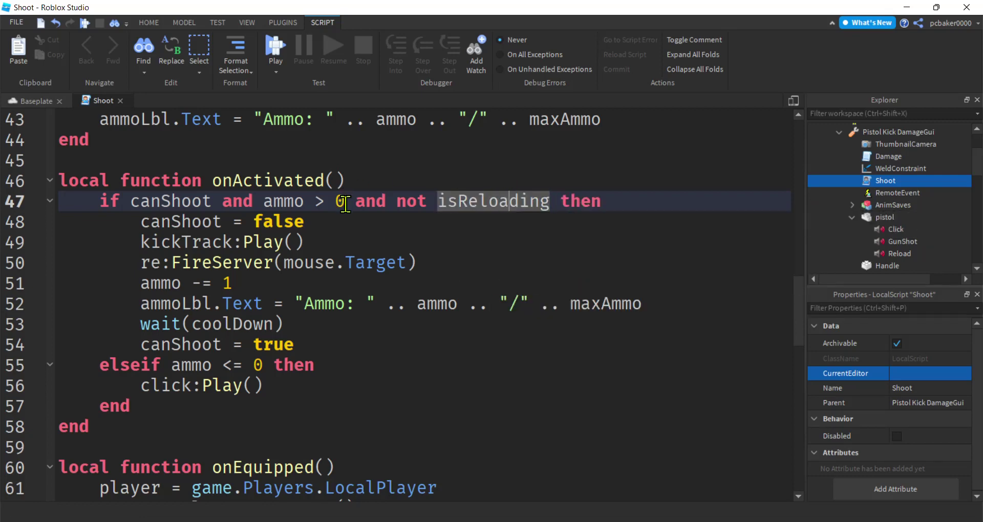
In onActivated(), copy and not isReloading from the first if condition into the elseif condition after ammo <= 0.
{"action": "left_click_drag", "start_coordinate": [344, 201], "coordinate": [557, 205]}
{"action": "key", "text": "ctrl+c"}
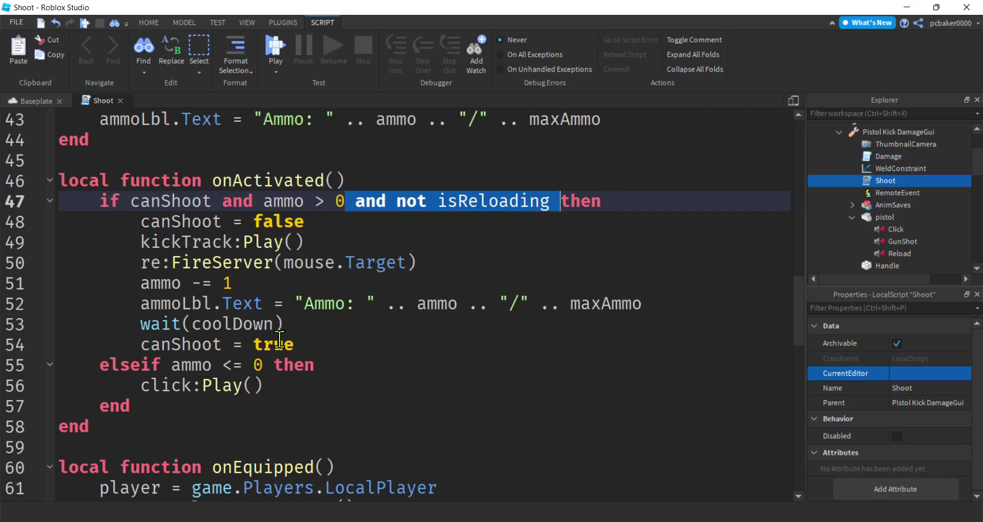
{"action": "left_click", "coordinate": [266, 366]}
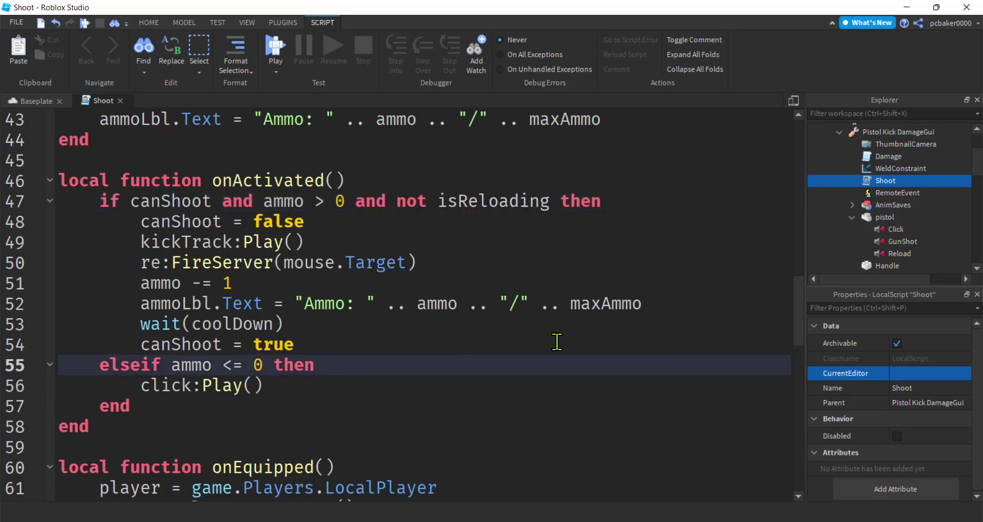
{"action": "key", "text": "ctrl+v"}
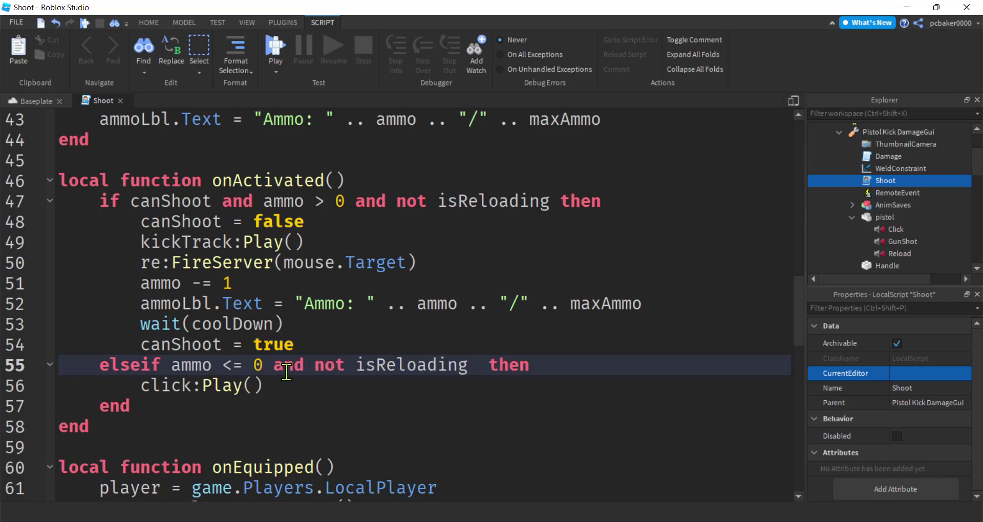
In the elseif branch of onActivated(), comment out click:Play() and add a reload() call on the line below.
{"action": "double_click", "coordinate": [143, 385]}
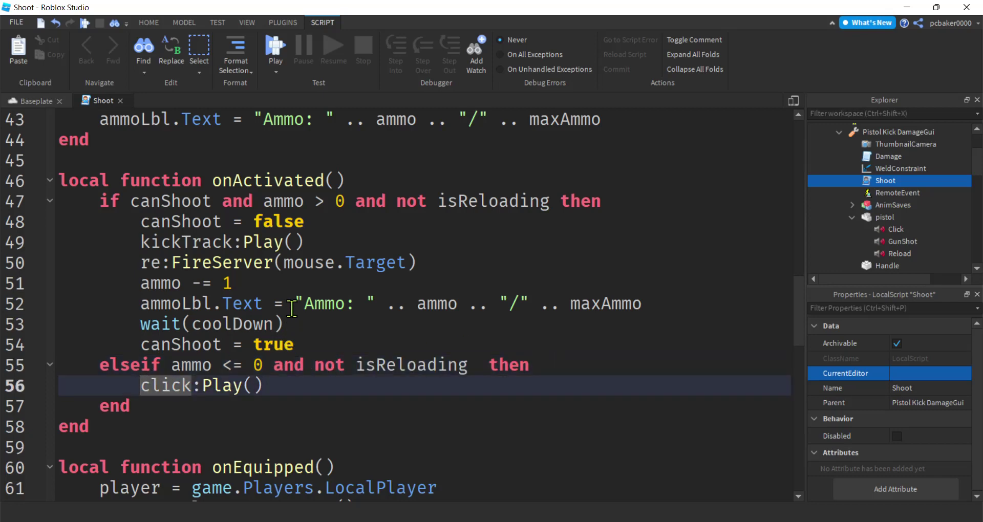
{"action": "key", "text": "ctrl+/"}
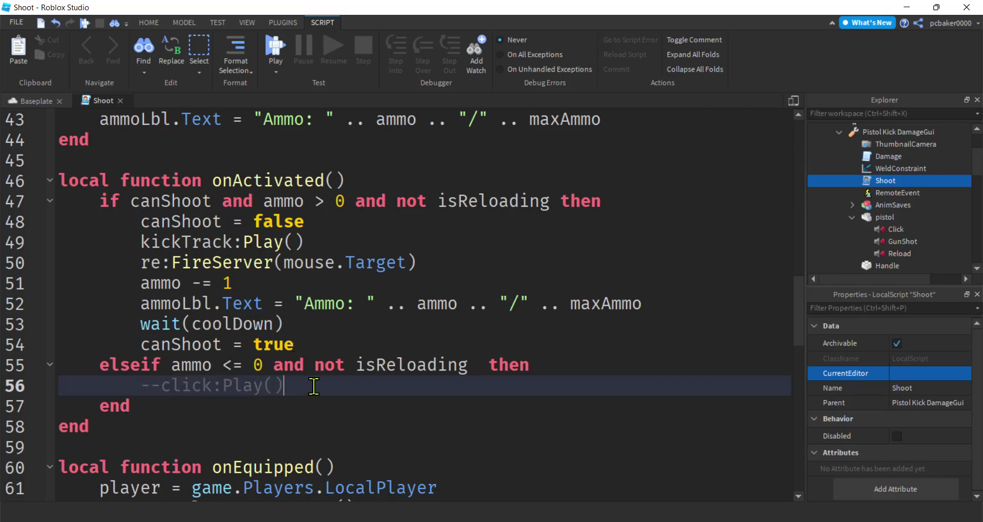
{"action": "key", "text": "Return"}
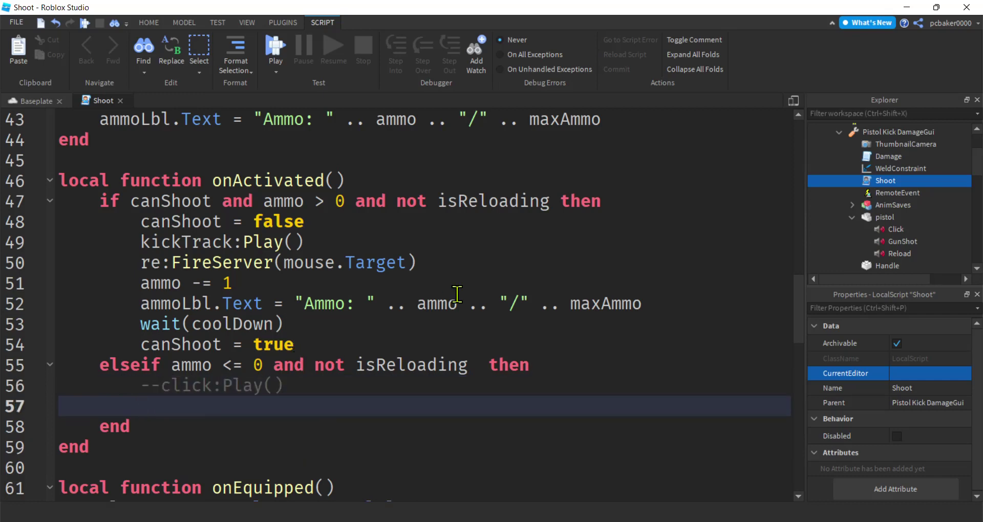
{"action": "type", "text": "re"}
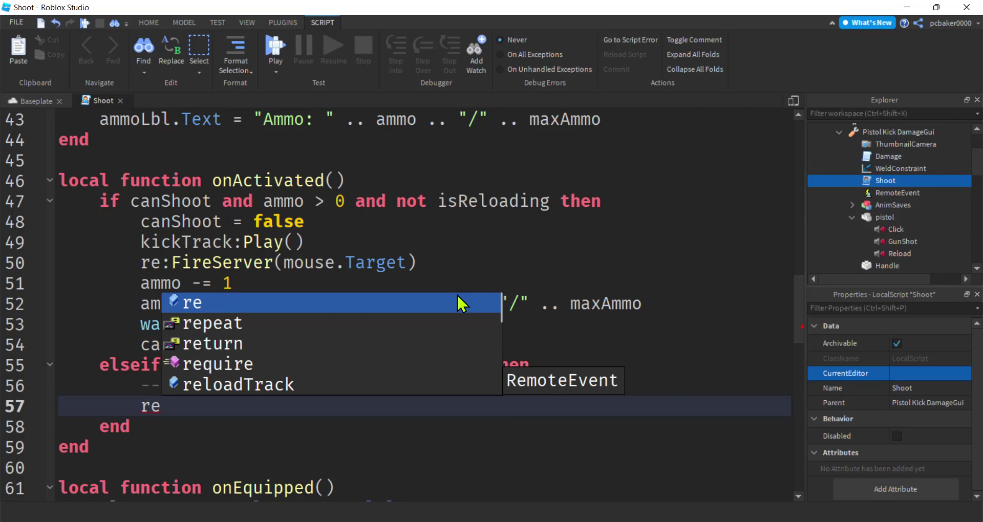
{"action": "type", "text": "l"}
{"action": "key", "text": "Down"}
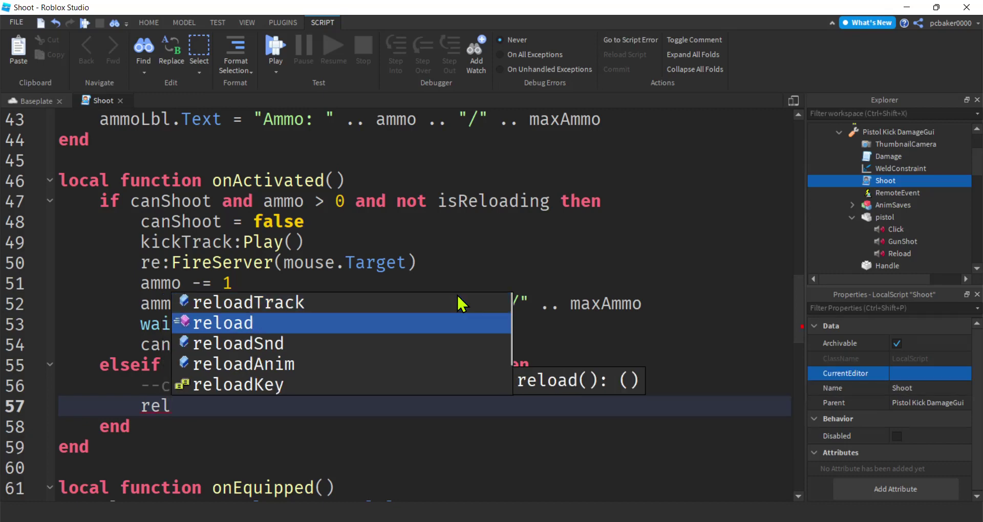
{"action": "left_click", "coordinate": [237, 323]}
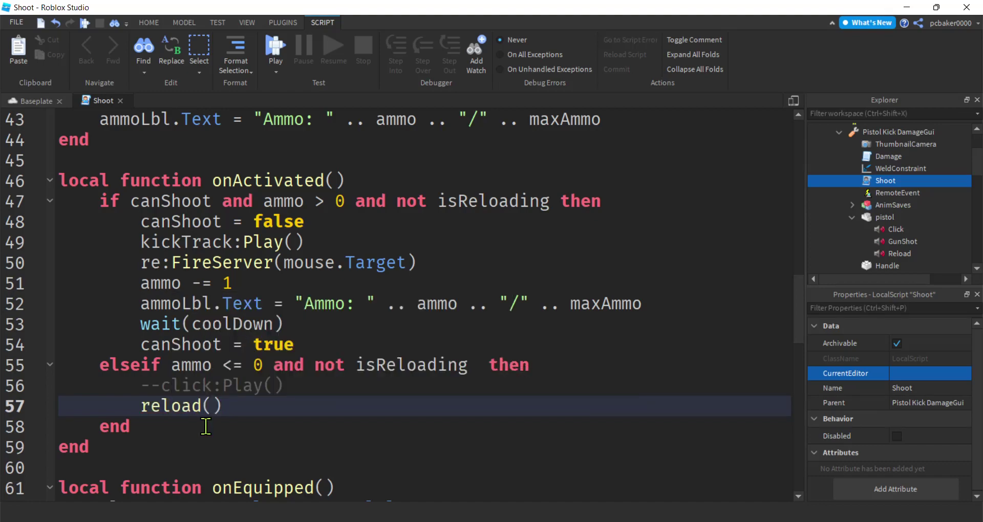
At the end of the script, add uis.InputBegan:Connect on a new line below the gun.Unequipped connection.
{"action": "scroll", "coordinate": [241, 260], "scroll_direction": "up", "scroll_amount": 4}
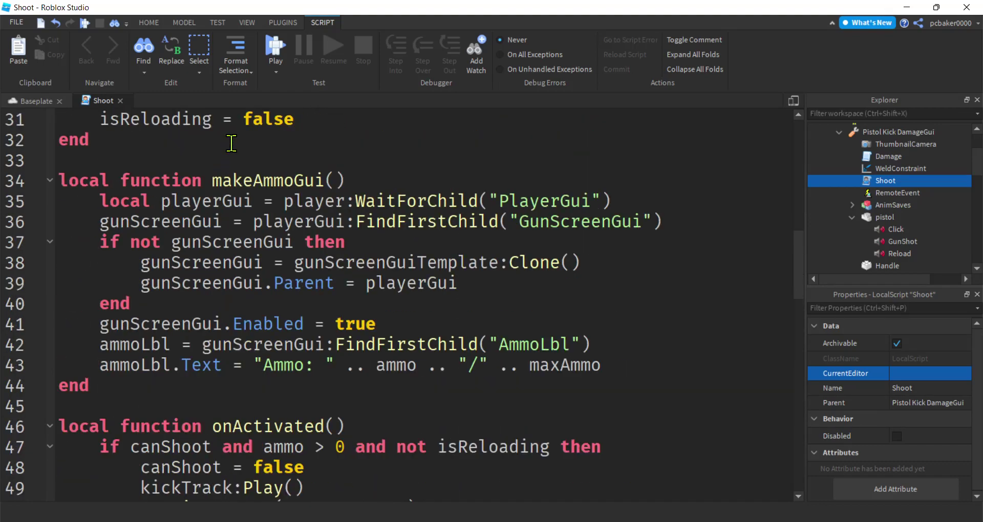
{"action": "scroll", "coordinate": [261, 230], "scroll_direction": "down", "scroll_amount": 4}
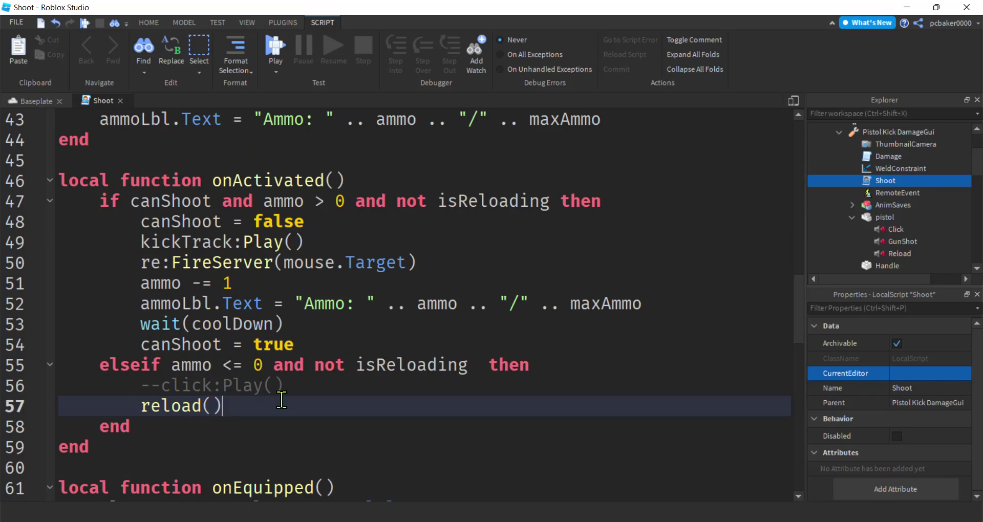
{"action": "scroll", "coordinate": [306, 378], "scroll_direction": "down", "scroll_amount": 1}
{"action": "scroll", "coordinate": [305, 378], "scroll_direction": "down", "scroll_amount": 1}
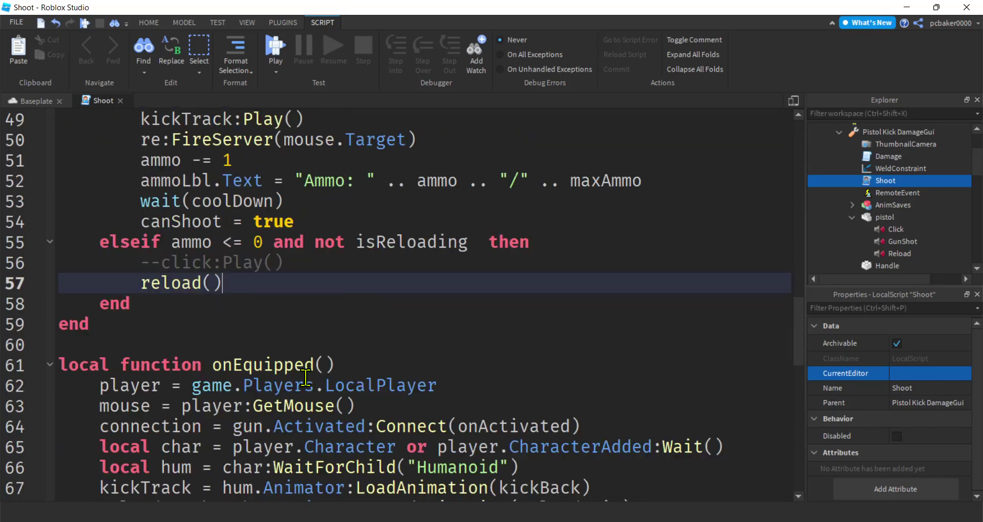
{"action": "scroll", "coordinate": [302, 286], "scroll_direction": "down", "scroll_amount": 8}
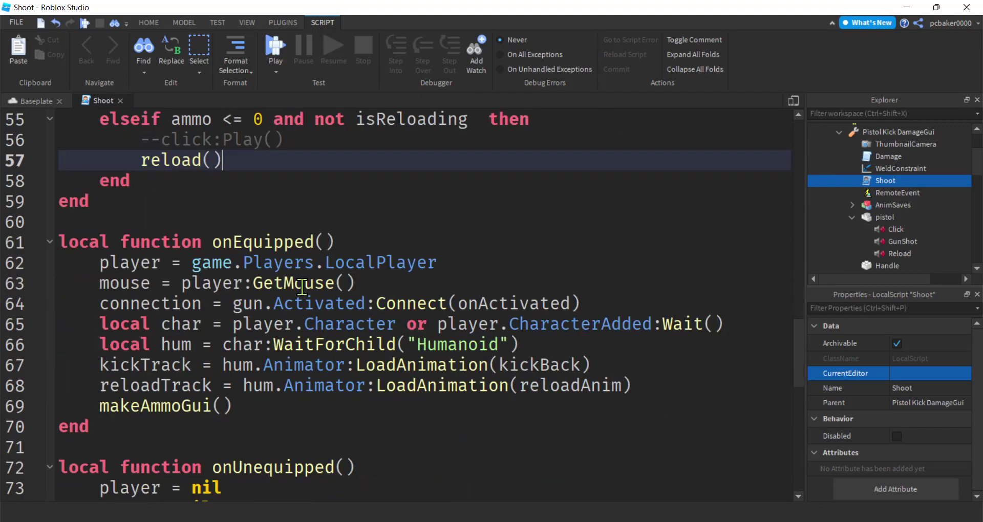
{"action": "left_click", "coordinate": [447, 308]}
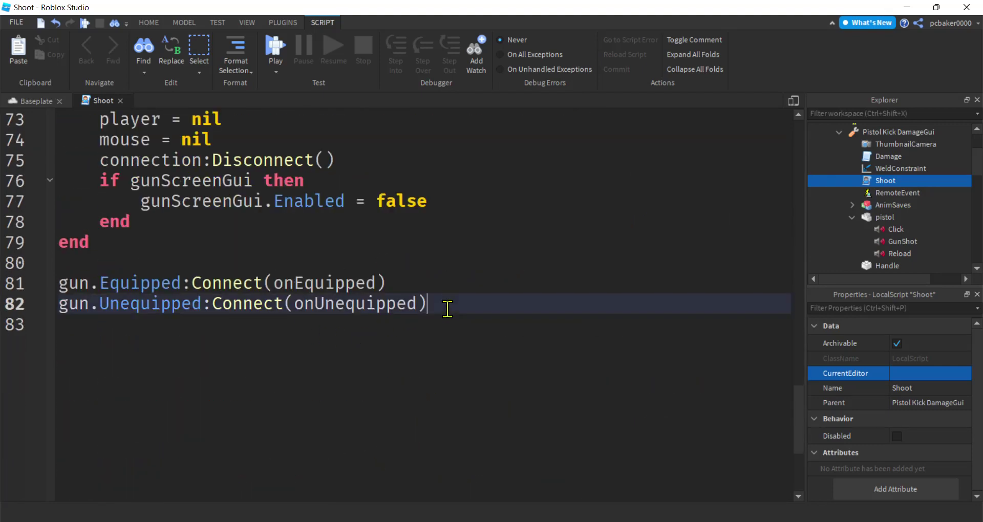
{"action": "key", "text": "Return"}
{"action": "type", "text": "uis"}
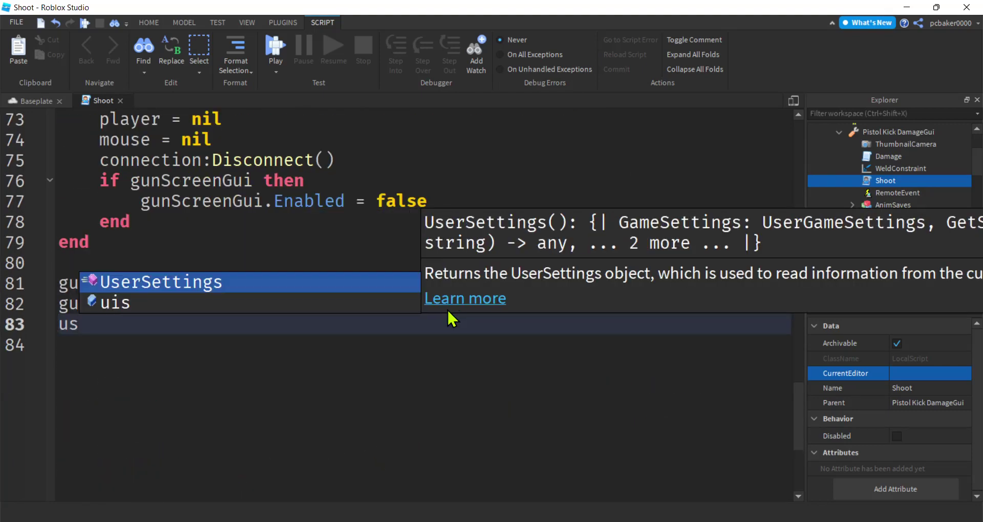
{"action": "type", "text": "."}
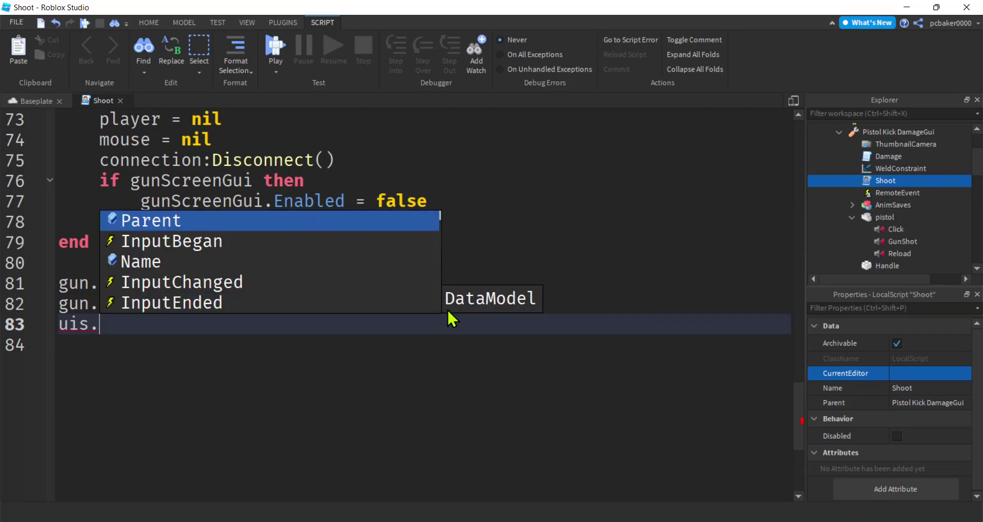
{"action": "key", "text": "Down"}
{"action": "key", "text": "Tab"}
{"action": "type", "text": ":"}
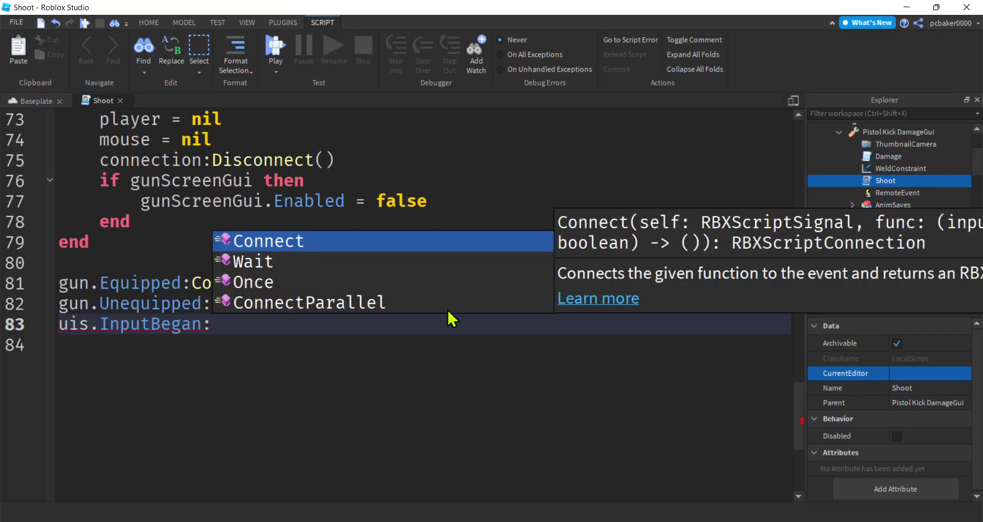
{"action": "key", "text": "Tab"}
Give the InputBegan Connect call an inline function with the parameters input and gameProcess, and open its body.
{"action": "type", "text": "(functio"}
{"action": "key", "text": "Tab"}
{"action": "type", "text": "("}
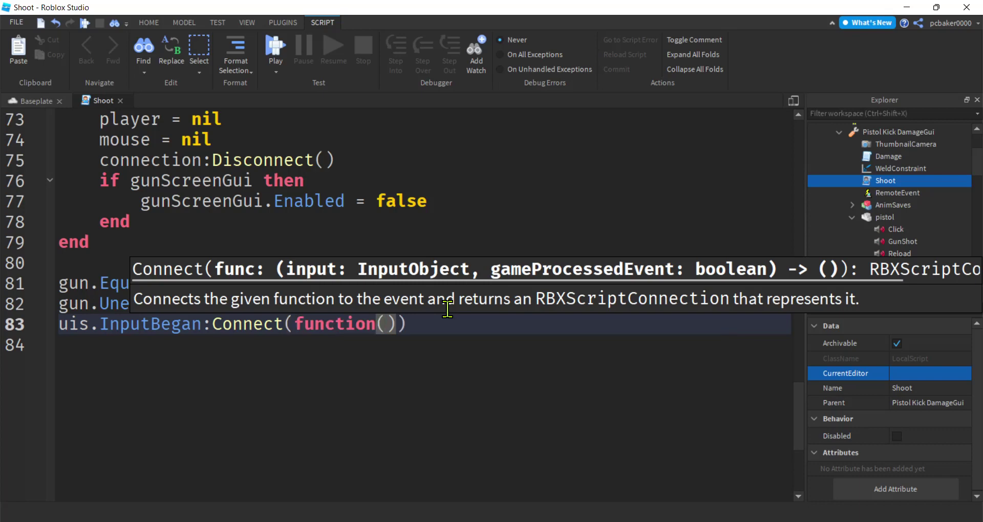
{"action": "type", "text": "input, "}
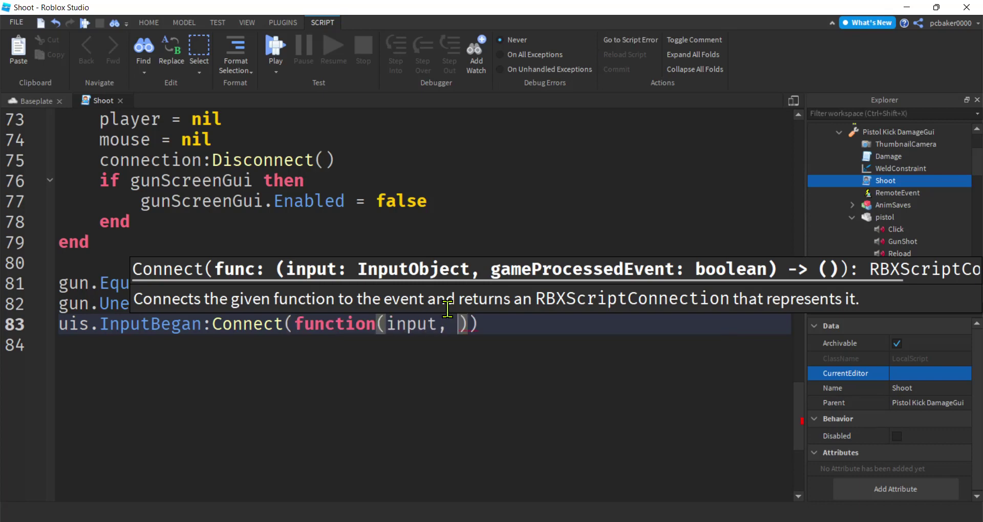
{"action": "type", "text": "game"}
{"action": "type", "text": "Process"}
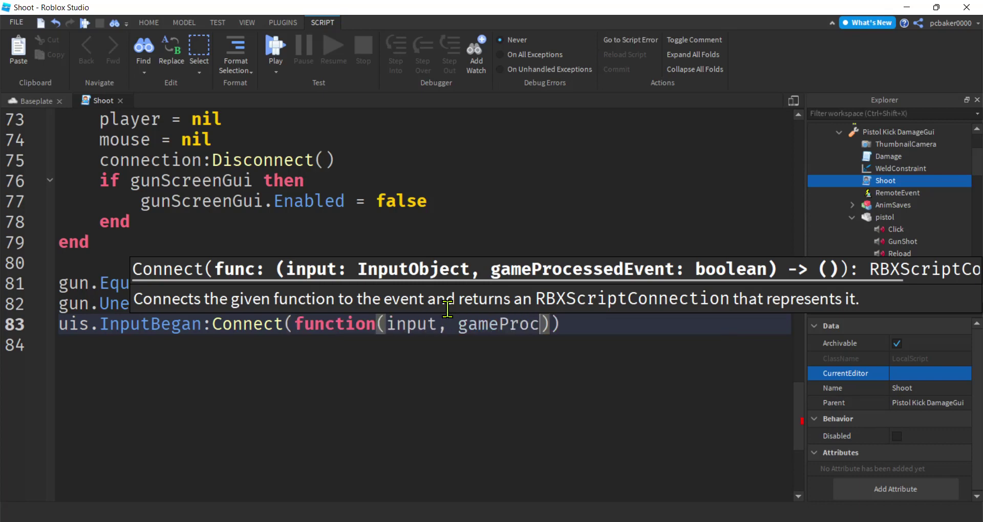
{"action": "key", "text": "Return"}
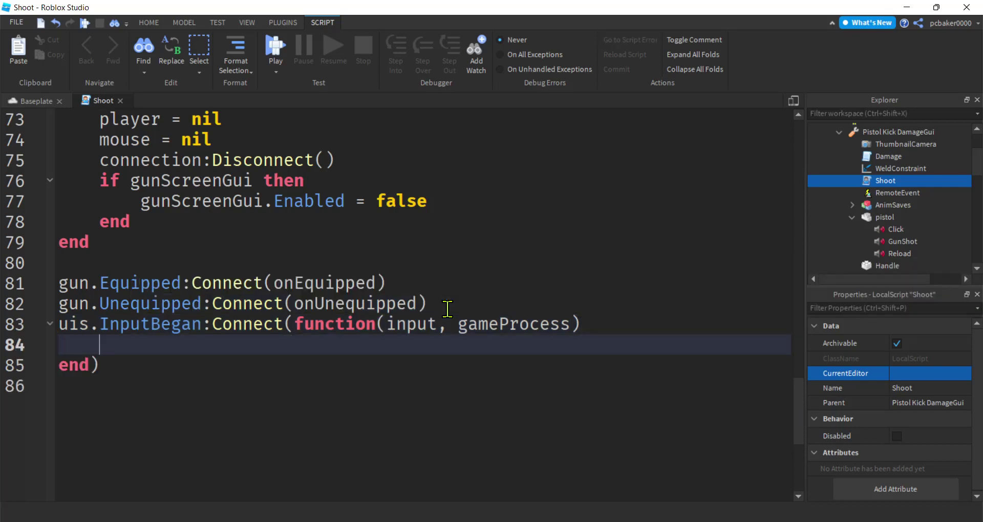
Inside the InputBegan function, start an if statement with the condition input.KeyCode == reloadKey.
{"action": "type", "text": "if input.K"}
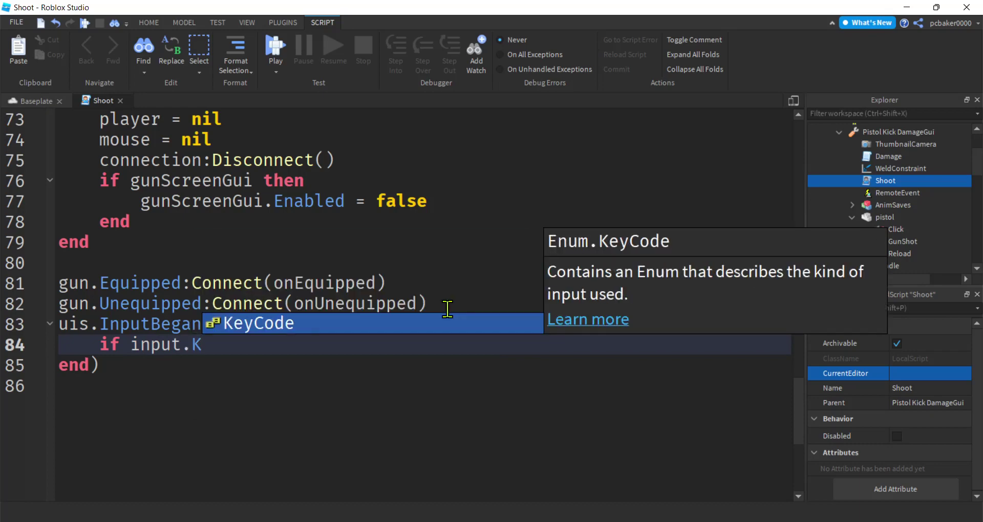
{"action": "key", "text": "Tab"}
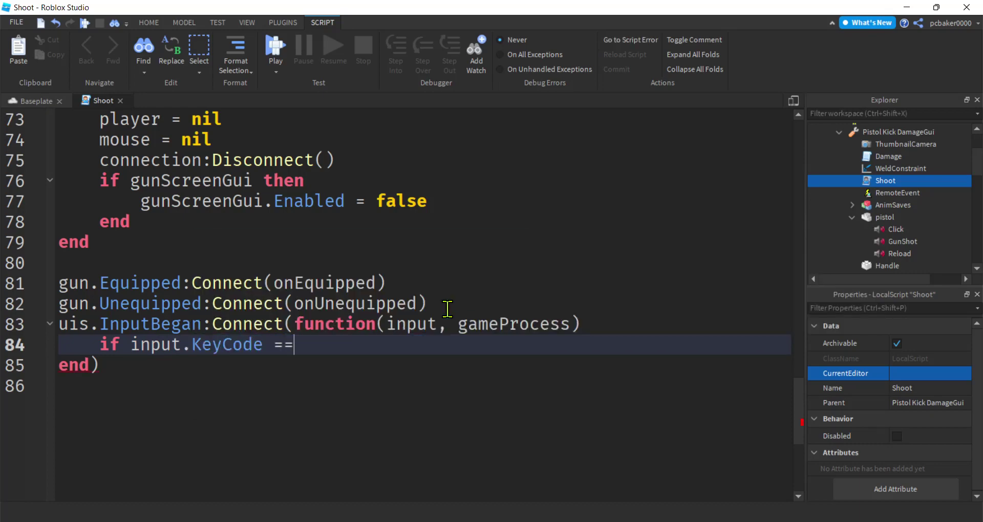
{"action": "type", "text": "== r"}
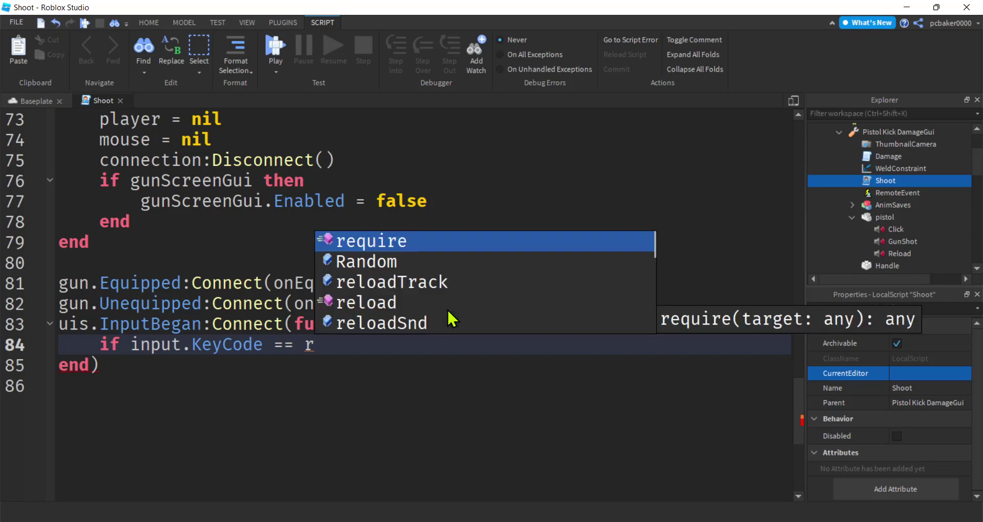
{"action": "type", "text": "el"}
{"action": "key", "text": "Down"}
{"action": "key", "text": "Down"}
{"action": "key", "text": "Down"}
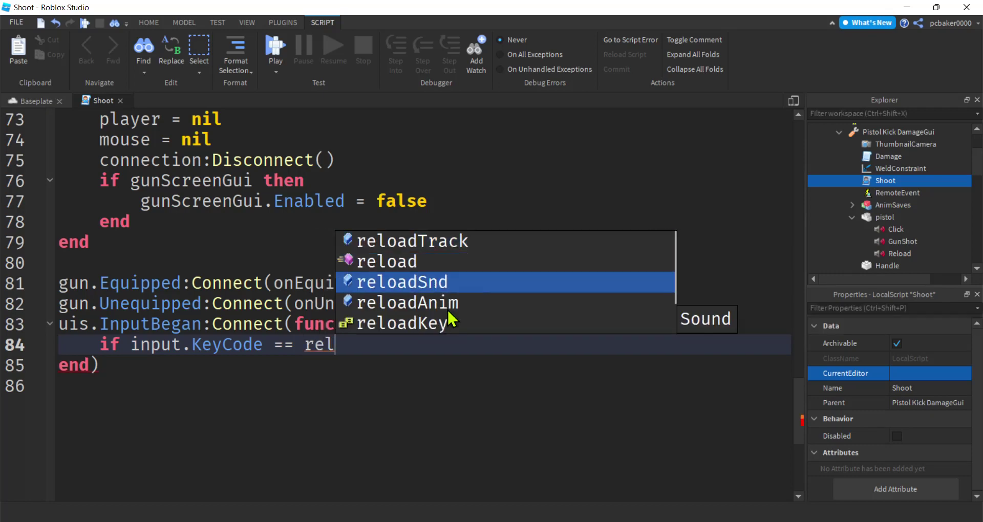
{"action": "key", "text": "Down"}
{"action": "key", "text": "Tab"}
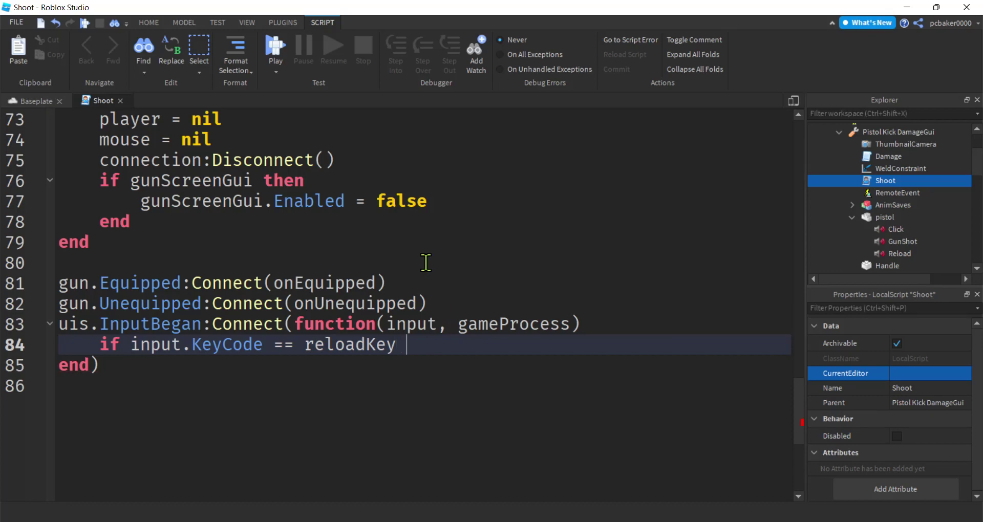
Complete the if condition with and ammo ~= maxAmmo and not isReloading then, wrapping it onto a new line before ammo.
{"action": "type", "text": "and am"}
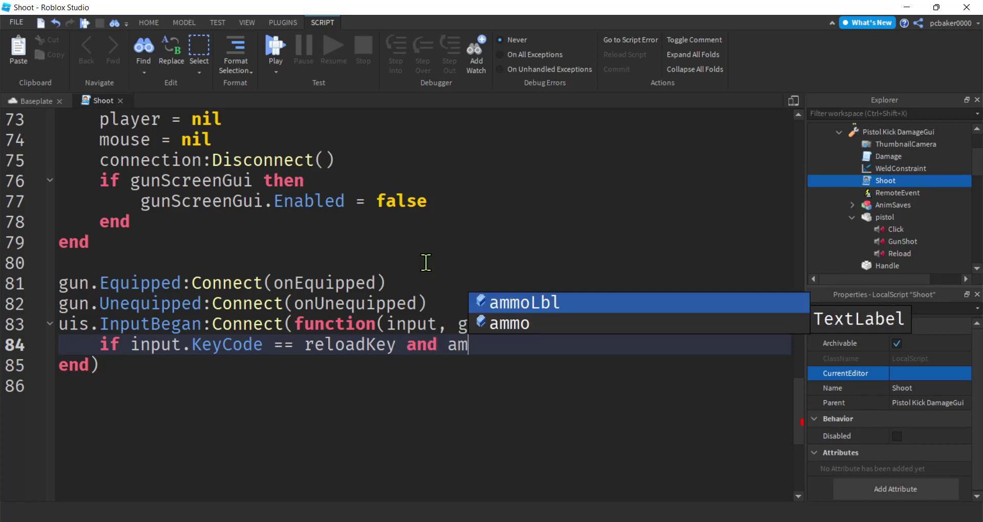
{"action": "key", "text": "Down"}
{"action": "key", "text": "Tab"}
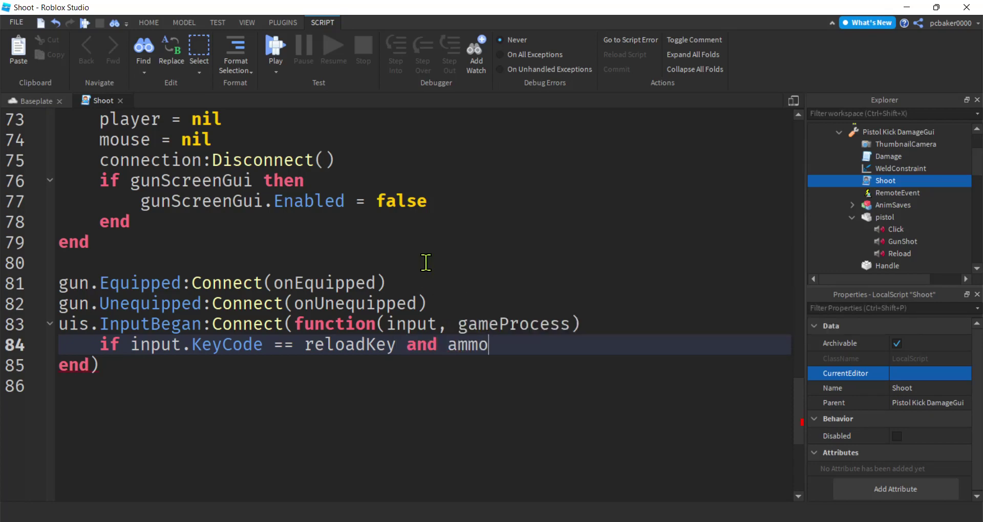
{"action": "type", "text": "~= max"}
{"action": "key", "text": "Tab"}
{"action": "type", "text": "and"}
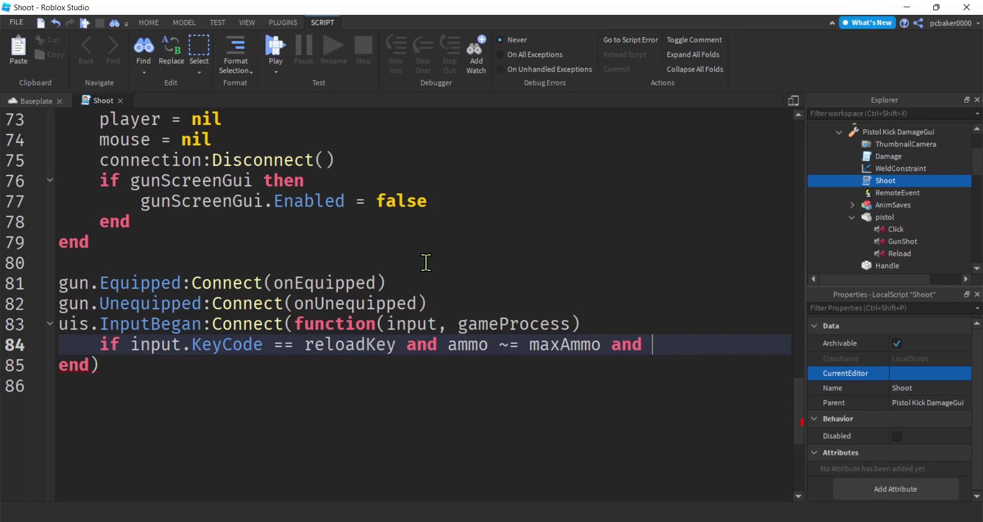
{"action": "type", "text": " not is"}
{"action": "key", "text": "Tab"}
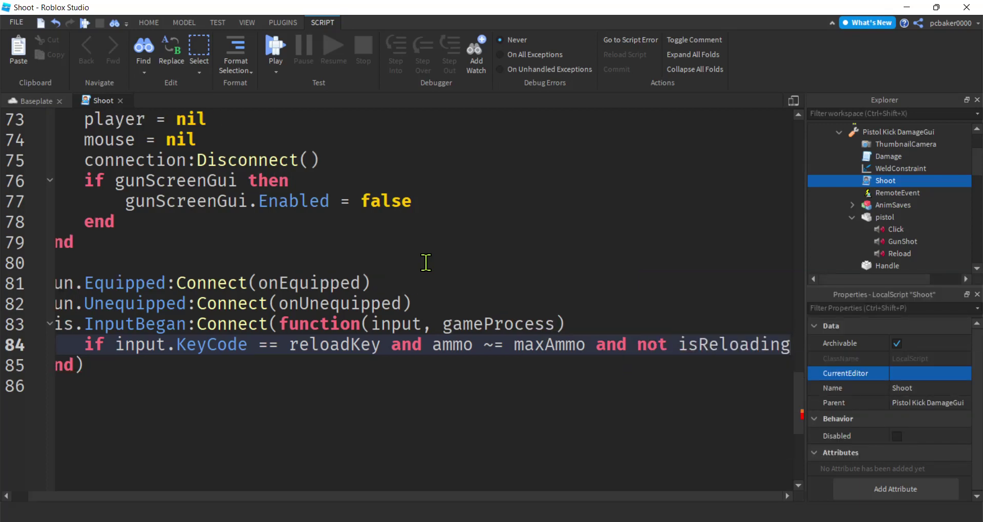
{"action": "type", "text": "then"}
{"action": "key", "text": "Return"}
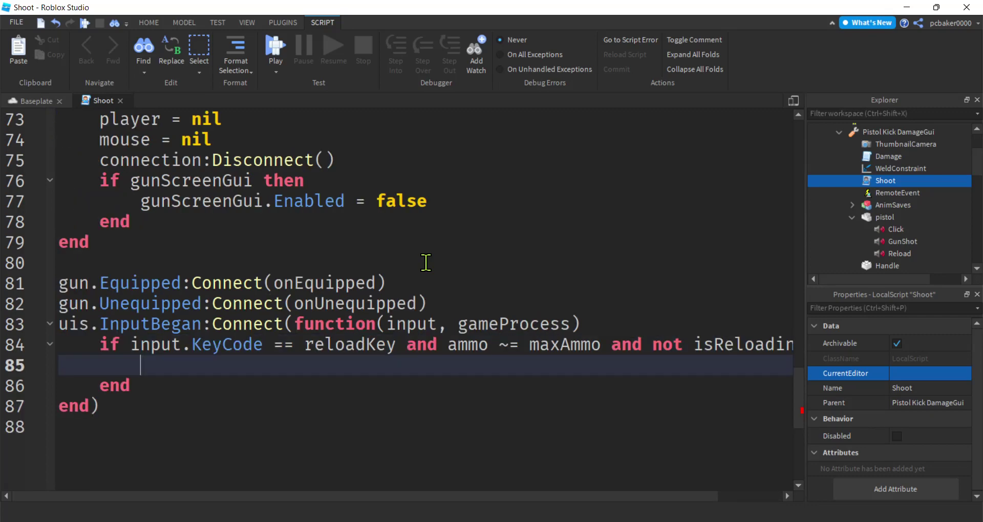
{"action": "left_click", "coordinate": [448, 344]}
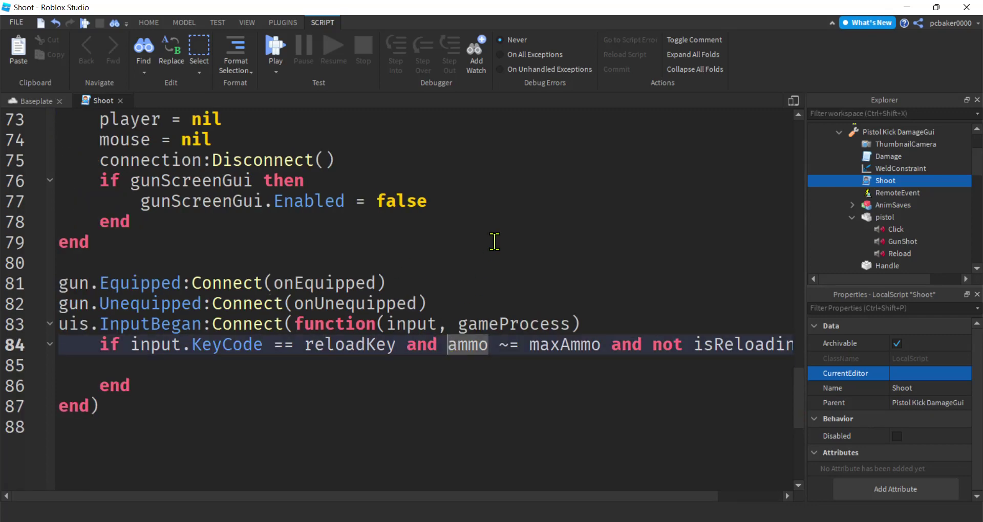
{"action": "key", "text": "Return"}
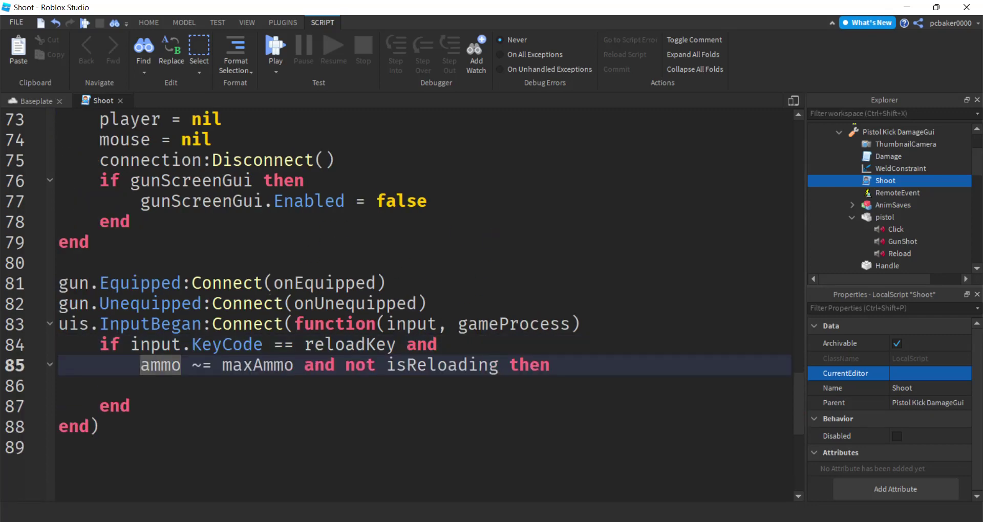
Call reload() inside the if block of the InputBegan function in the Shoot script.
{"action": "left_click", "coordinate": [238, 389]}
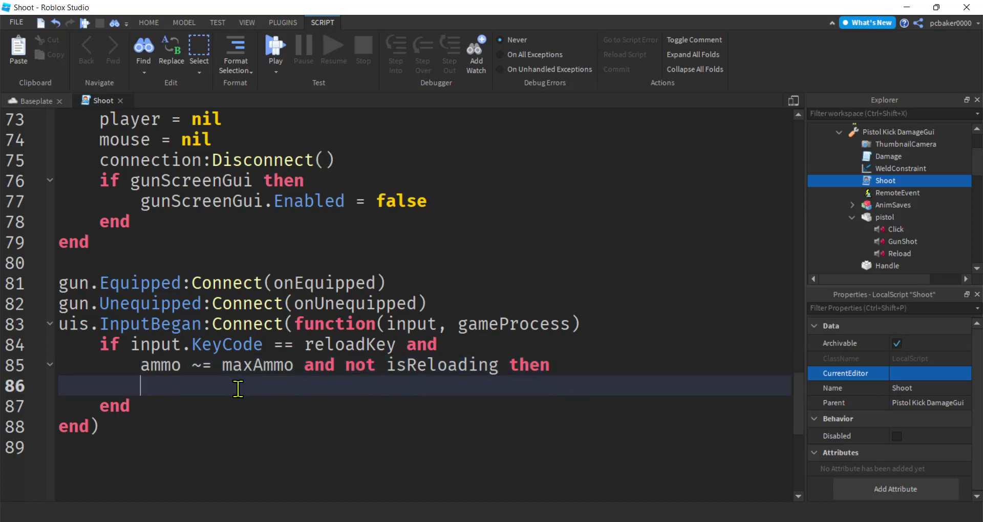
{"action": "type", "text": "re"}
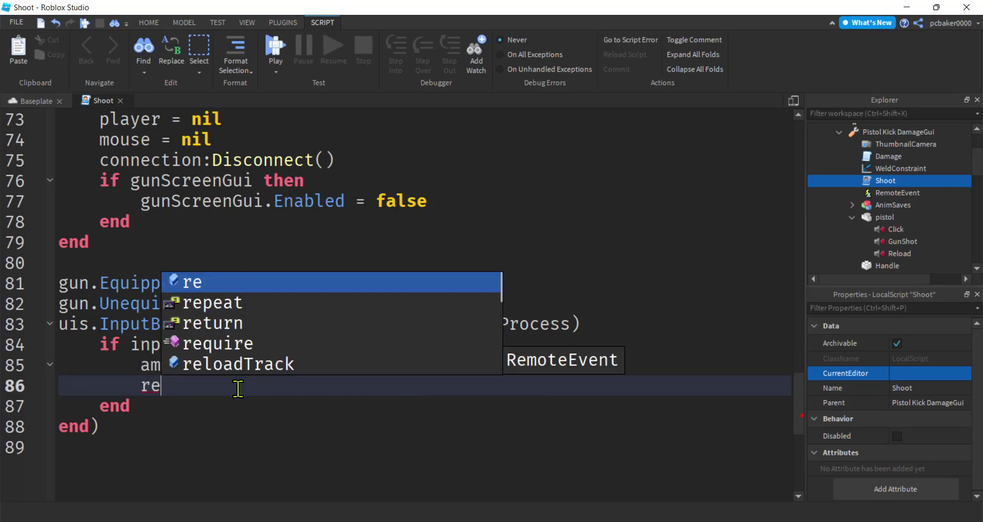
{"action": "type", "text": "lo"}
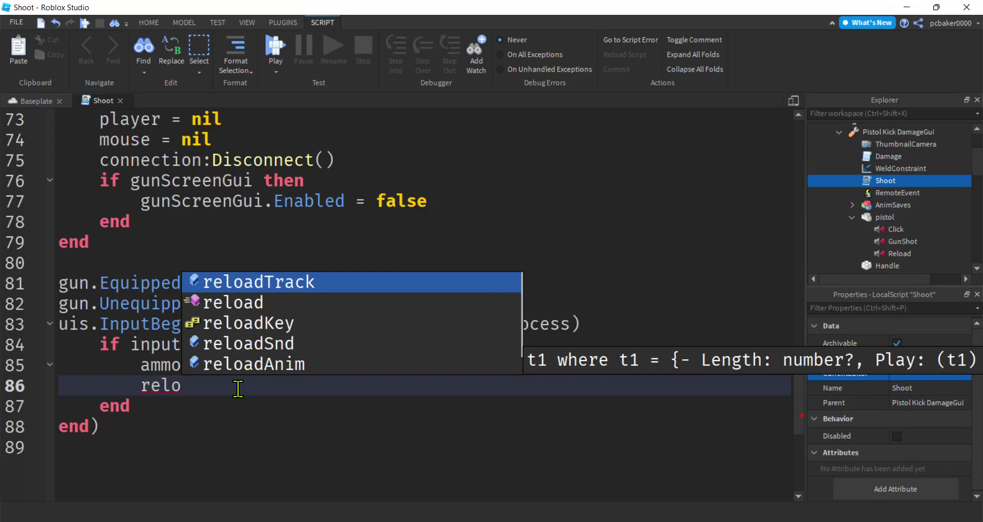
{"action": "key", "text": "Down"}
{"action": "key", "text": "Tab"}
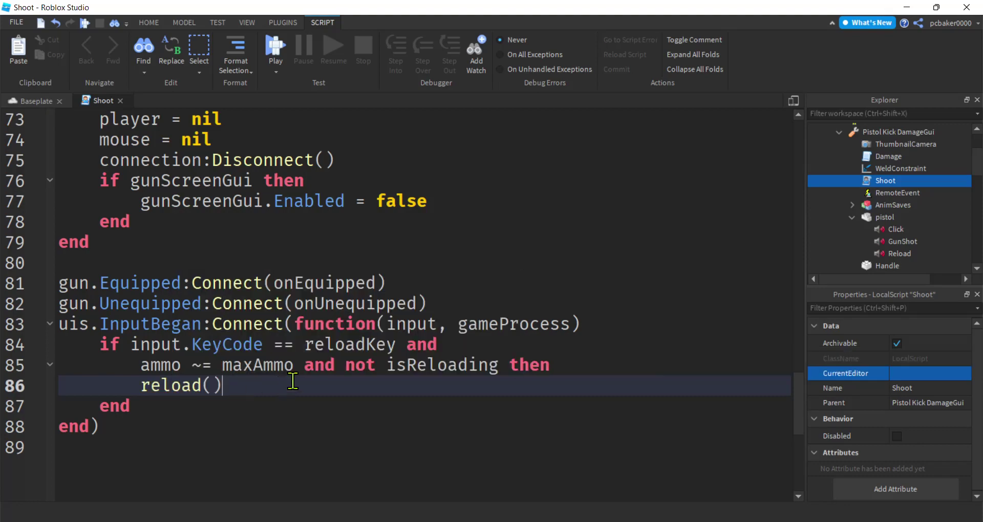
{"action": "scroll", "coordinate": [337, 352], "scroll_direction": "up", "scroll_amount": 3}
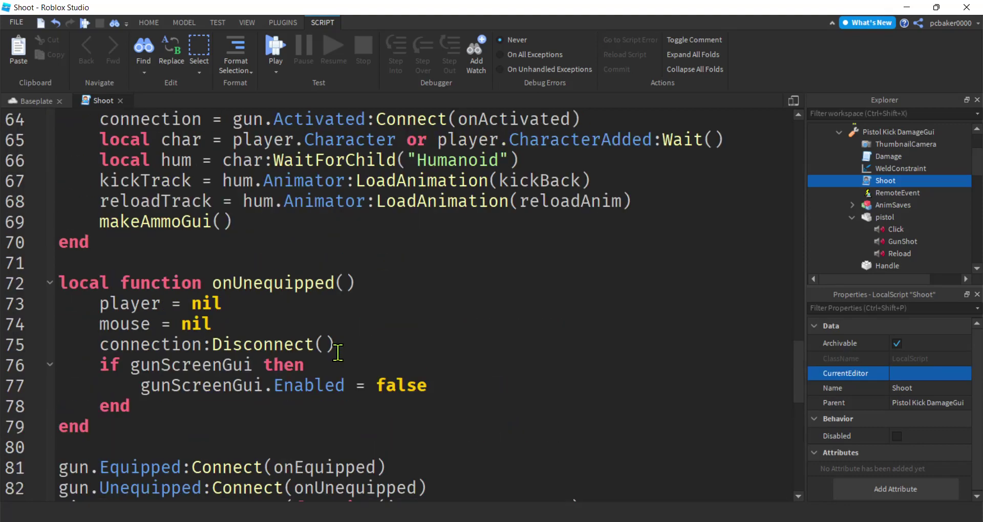
{"action": "scroll", "coordinate": [337, 352], "scroll_direction": "down", "scroll_amount": 2}
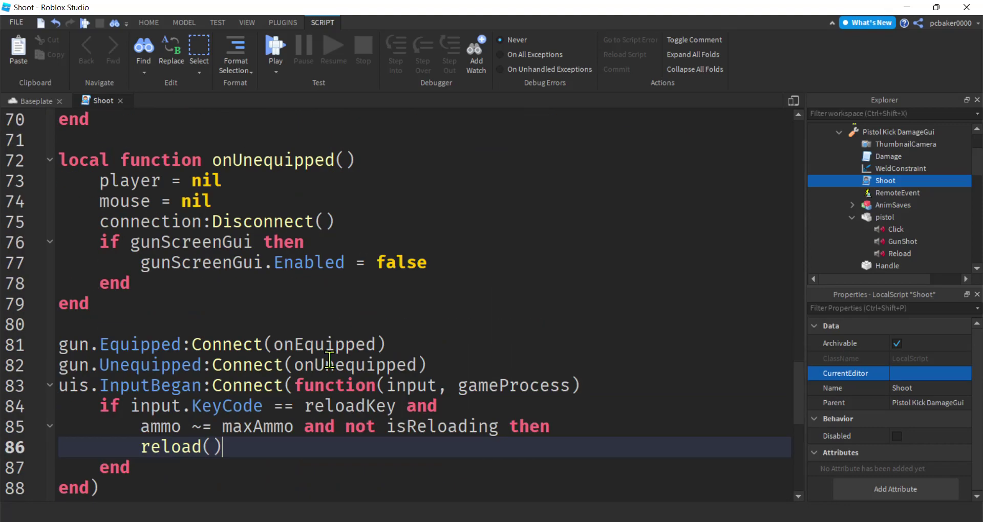
{"action": "left_click", "coordinate": [279, 47]}
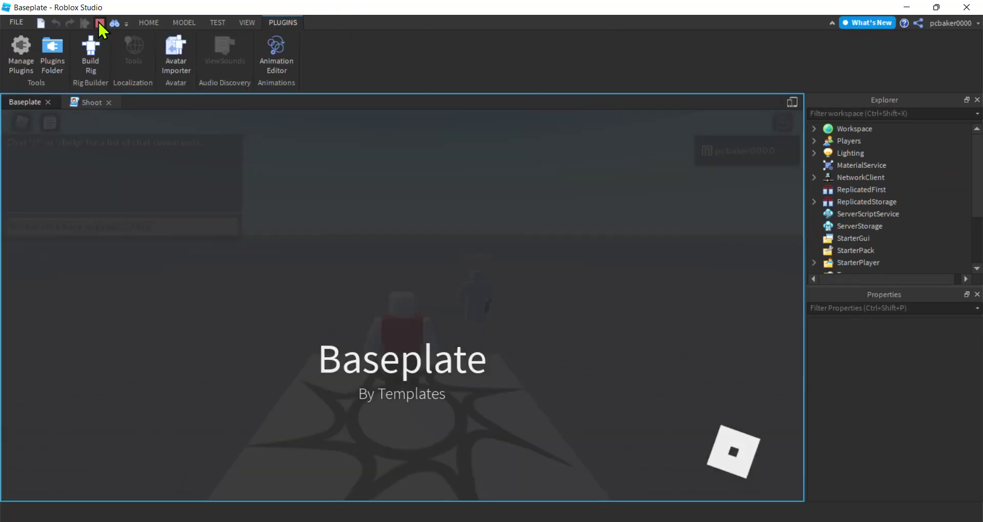
{"action": "left_click", "coordinate": [100, 23]}
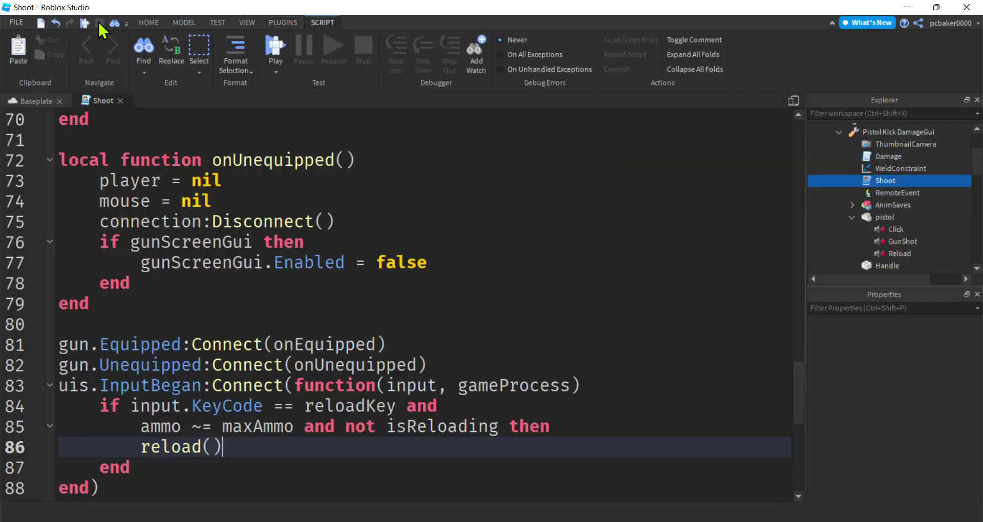
In the Baseplate place, move the Pistol Kick DamageGui tool from Dummy into StarterPack.
{"action": "left_click", "coordinate": [45, 101]}
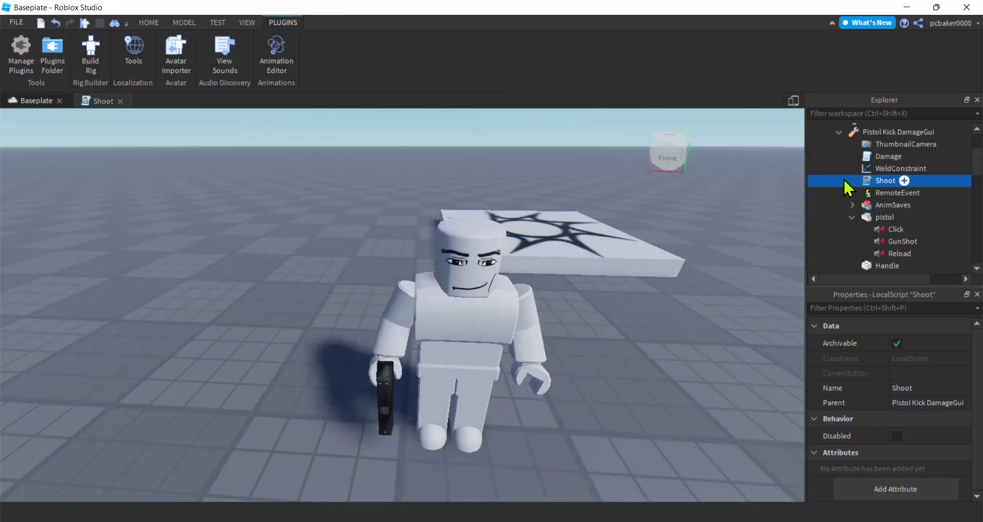
{"action": "scroll", "coordinate": [845, 173], "scroll_direction": "up", "scroll_amount": 3}
{"action": "left_click", "coordinate": [839, 166]}
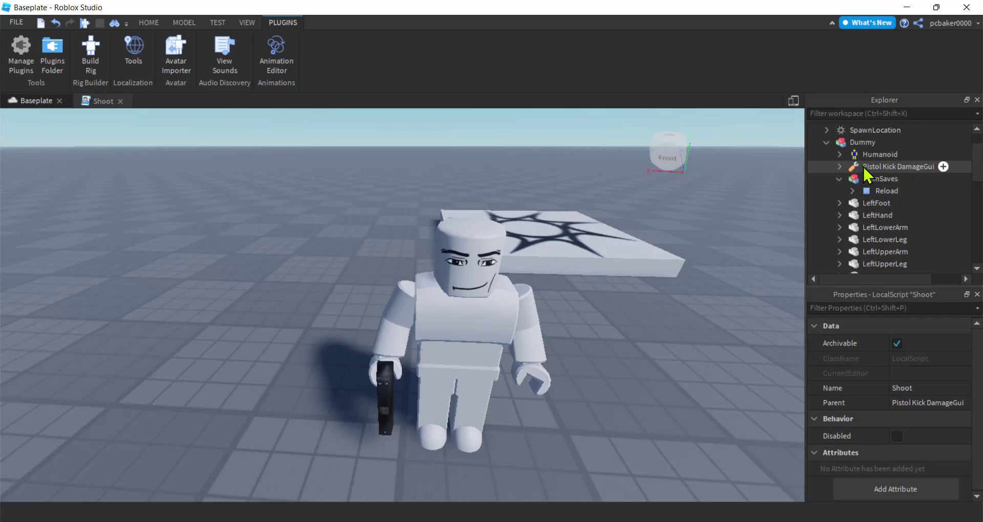
{"action": "left_click_drag", "start_coordinate": [869, 170], "coordinate": [865, 230]}
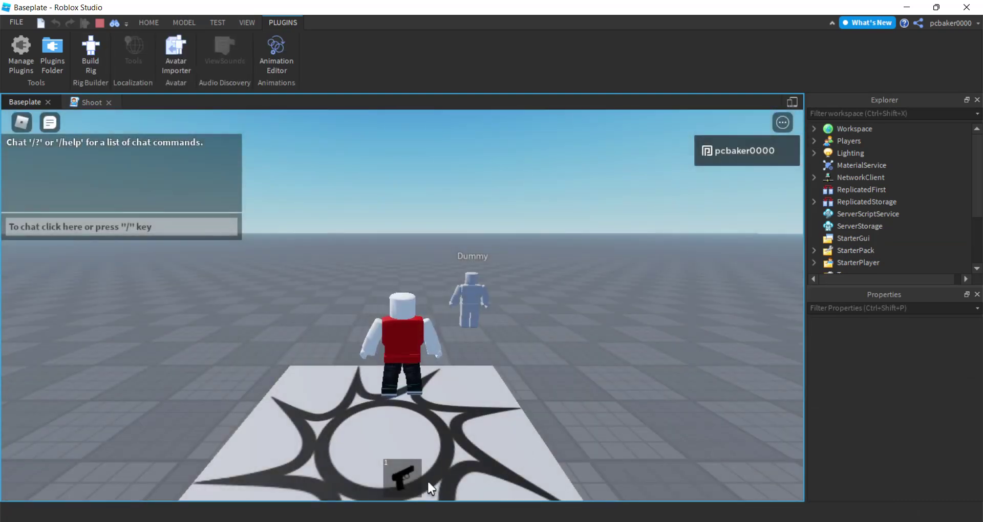
Equip the pistol in the playtest and show the Output window.
{"action": "left_click", "coordinate": [424, 476]}
{"action": "key", "text": "s"}
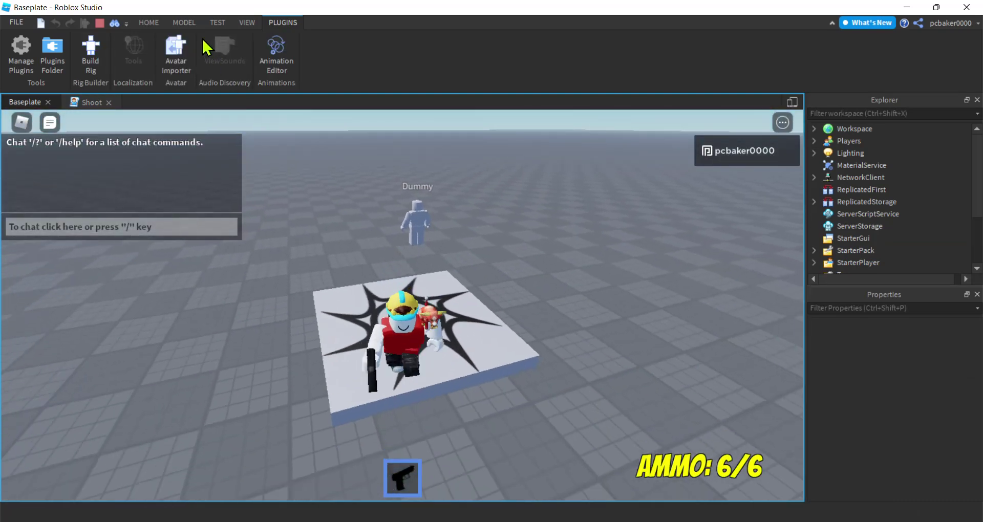
{"action": "left_click", "coordinate": [247, 23]}
{"action": "left_click", "coordinate": [182, 39]}
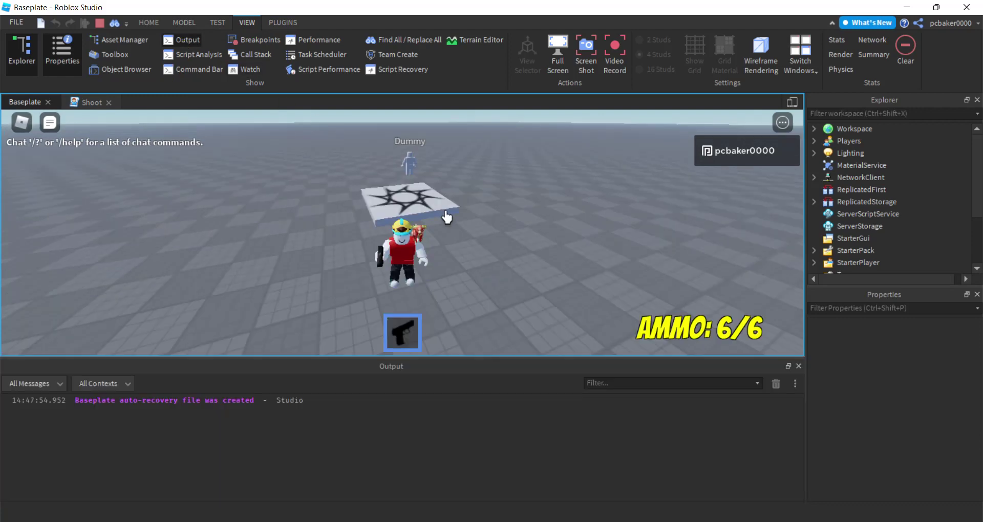
Face the Dummy, fire all six shots at it and reload the empty pistol.
{"action": "key", "text": "w"}
{"action": "left_click", "coordinate": [390, 166]}
{"action": "left_click", "coordinate": [392, 173]}
{"action": "left_click", "coordinate": [392, 173]}
{"action": "left_click", "coordinate": [392, 174]}
{"action": "left_click", "coordinate": [392, 173]}
{"action": "left_click", "coordinate": [392, 173]}
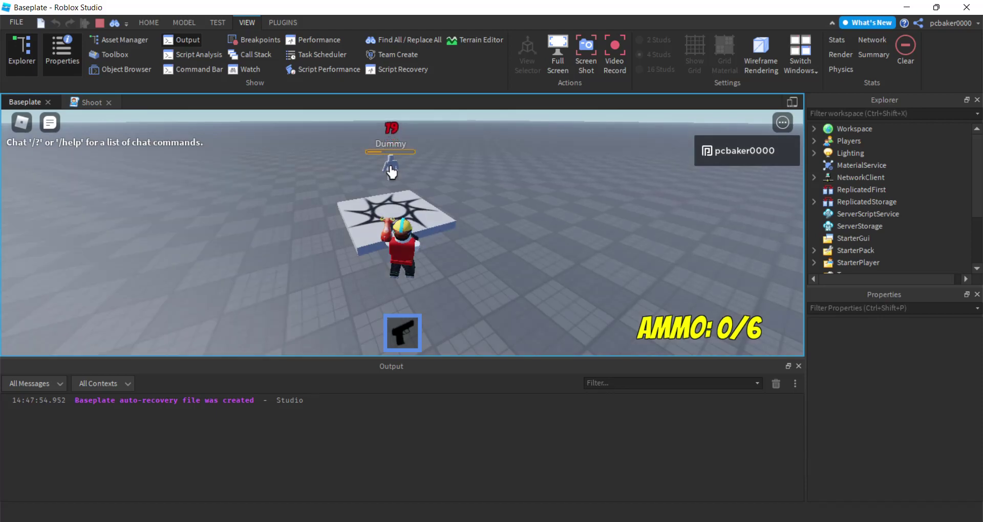
{"action": "key", "text": "r"}
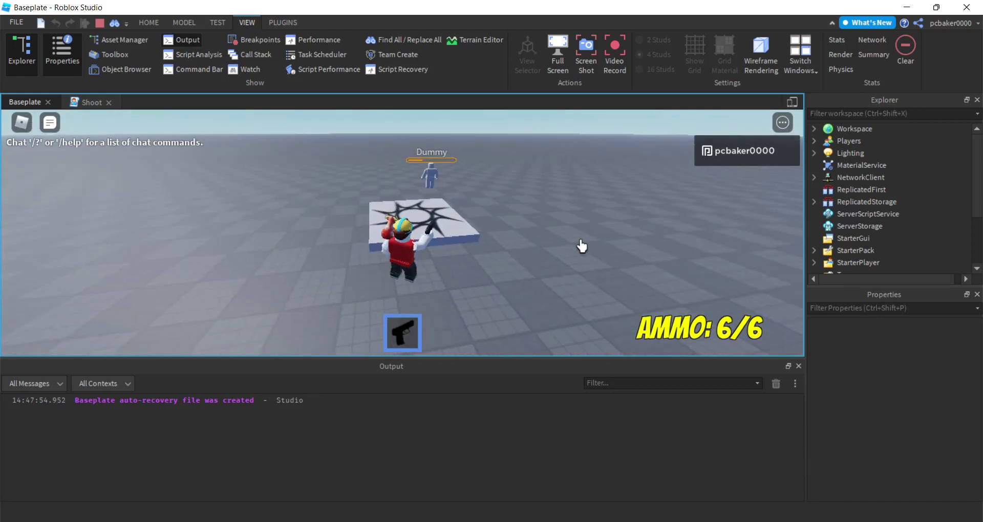
Test a manual reload after a single shot at the Dummy and another after emptying all six rounds.
{"action": "left_click", "coordinate": [441, 158]}
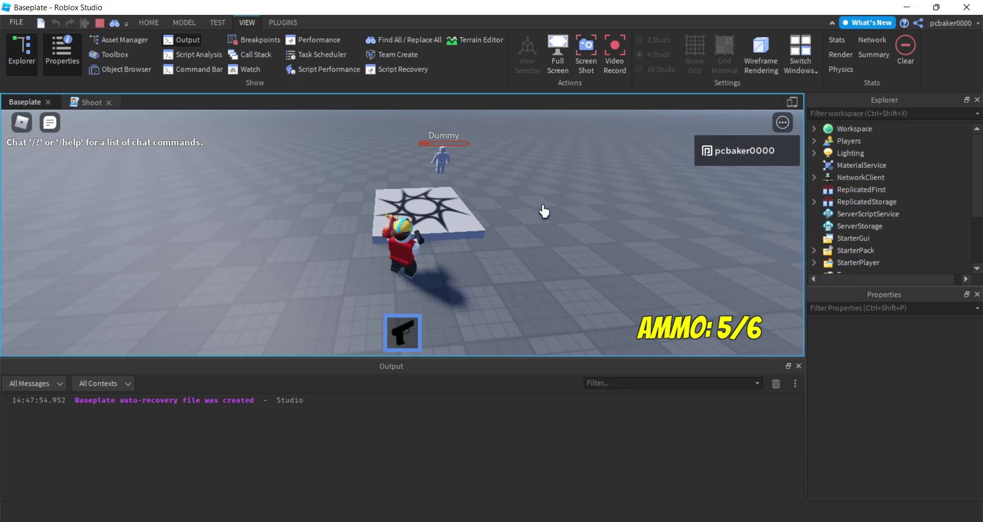
{"action": "key", "text": "r"}
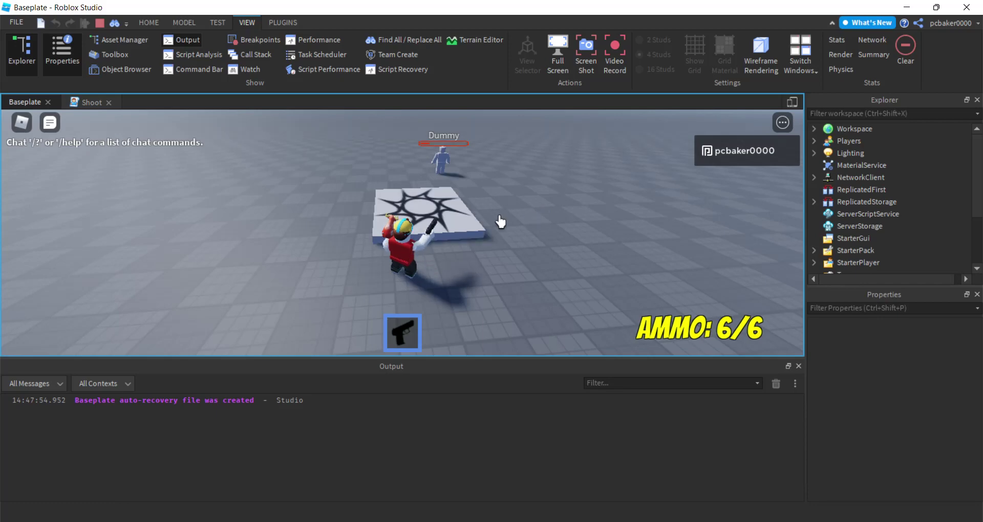
{"action": "left_click", "coordinate": [443, 168]}
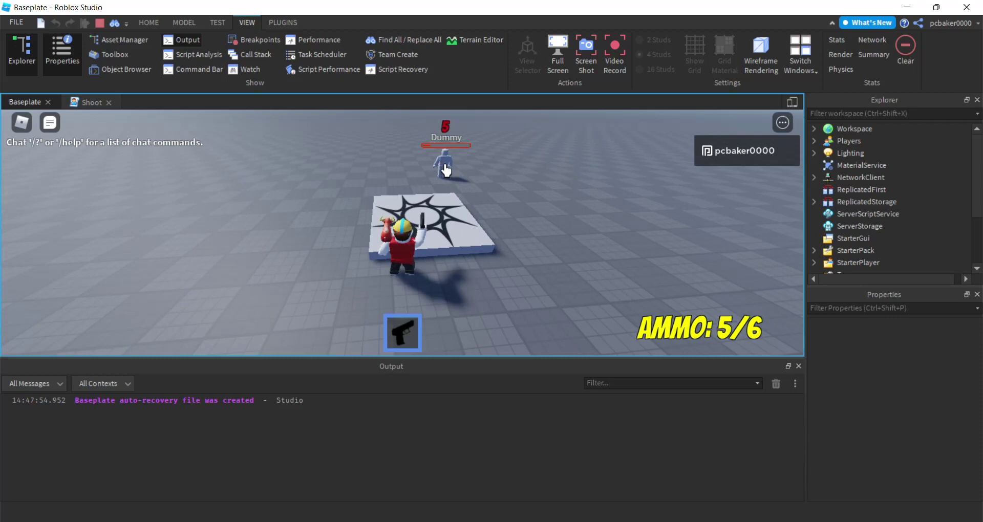
{"action": "left_click", "coordinate": [446, 170]}
{"action": "left_click", "coordinate": [446, 170]}
{"action": "left_click", "coordinate": [446, 170]}
{"action": "left_click", "coordinate": [446, 171]}
{"action": "left_click", "coordinate": [446, 168]}
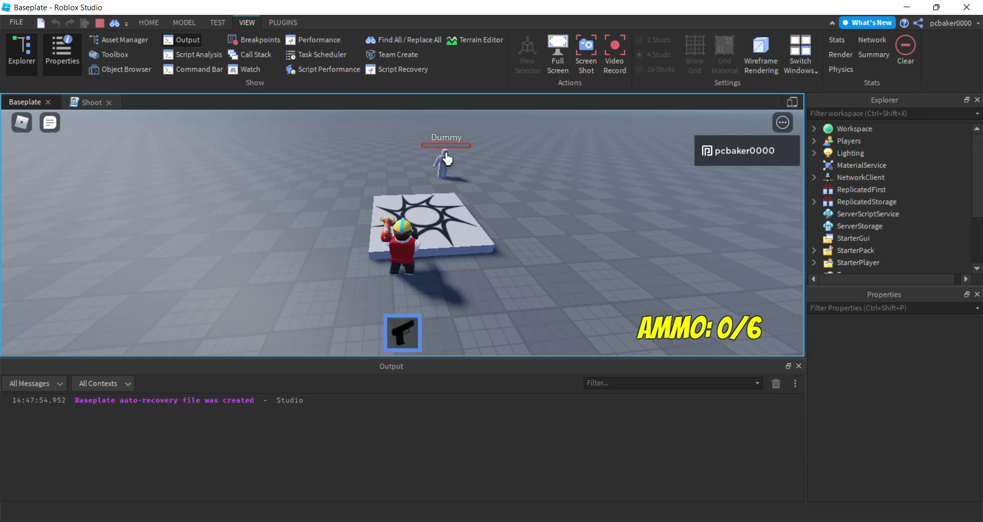
{"action": "key", "text": "r"}
{"action": "key", "text": "s"}
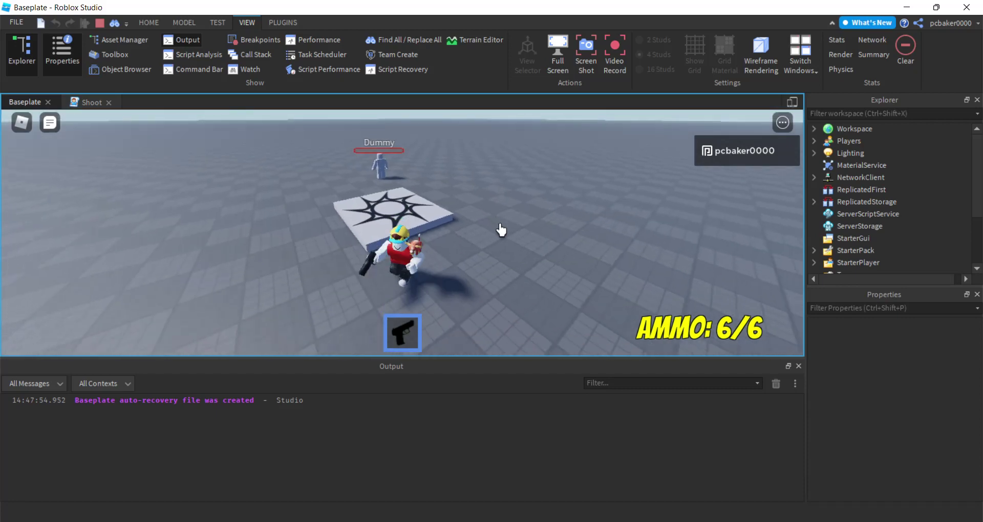
{"action": "right_click_drag", "start_coordinate": [438, 272], "coordinate": [452, 270]}
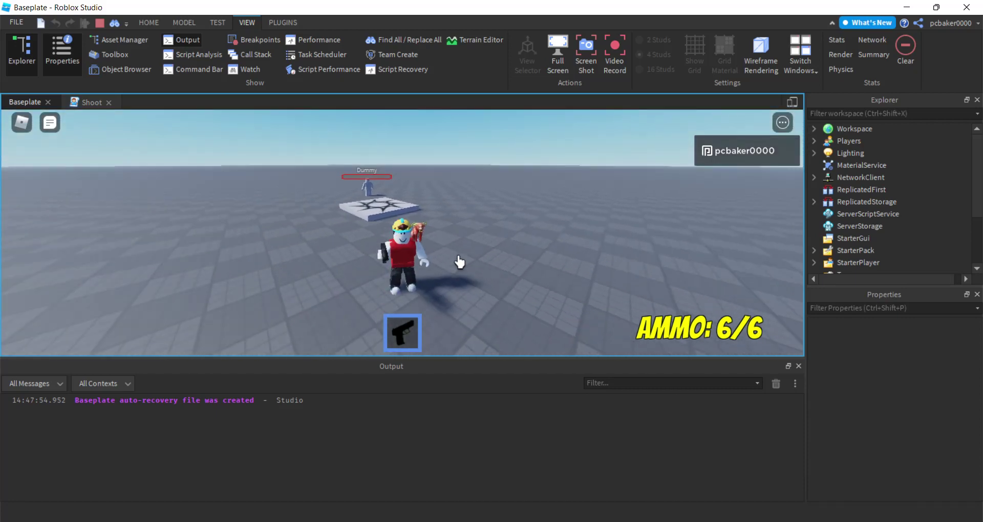